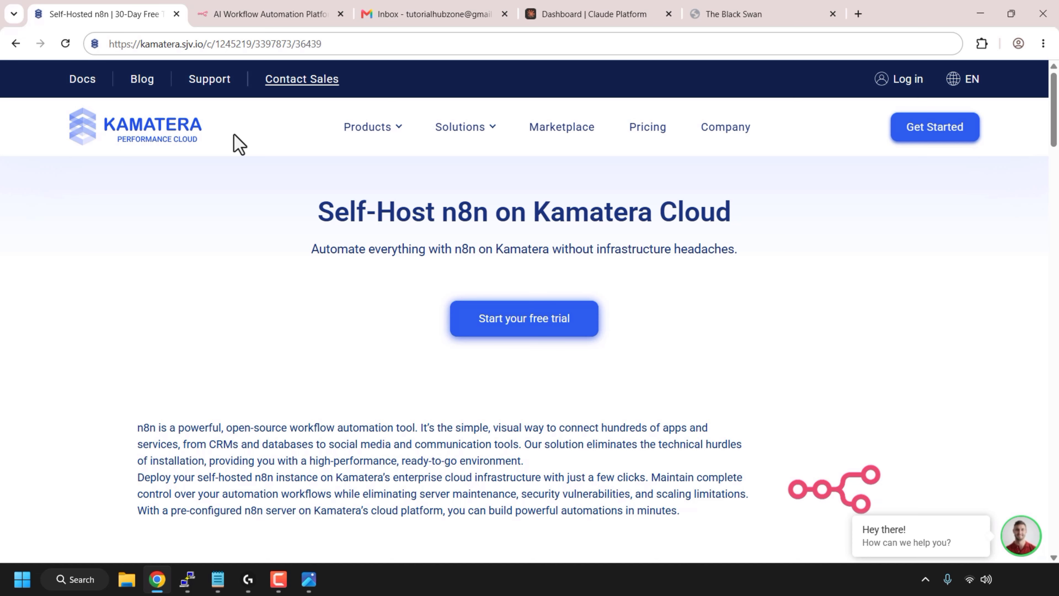
# Step: Review the Docker commands in Notepad, highlighting the Server_IP_Address placeholders in the n8n run command
pyautogui.click(218, 579)
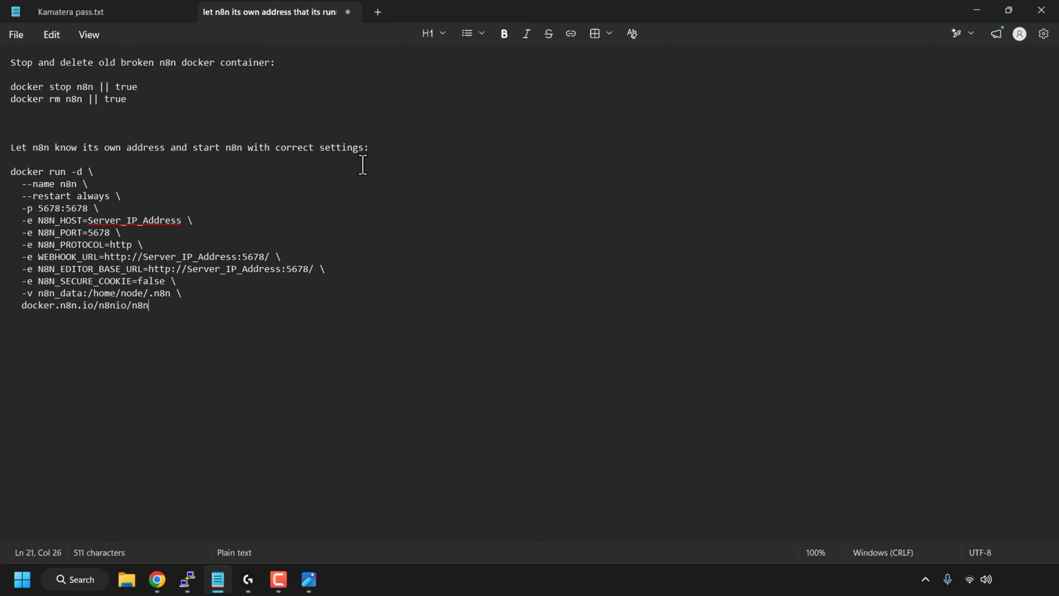
pyautogui.moveTo(88, 221); pyautogui.dragTo(182, 221)
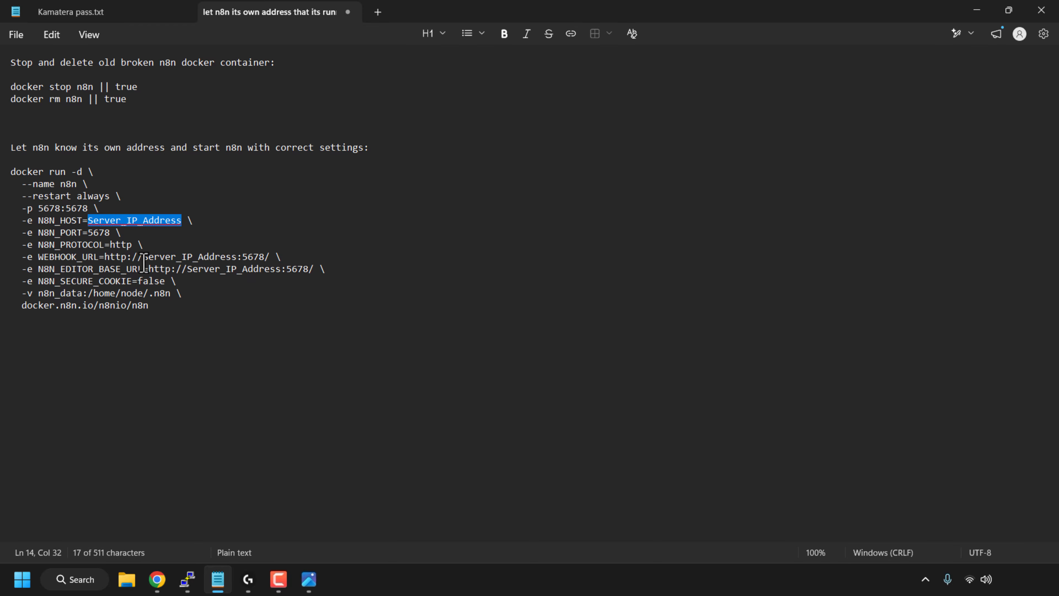
pyautogui.moveTo(143, 262); pyautogui.dragTo(279, 271)
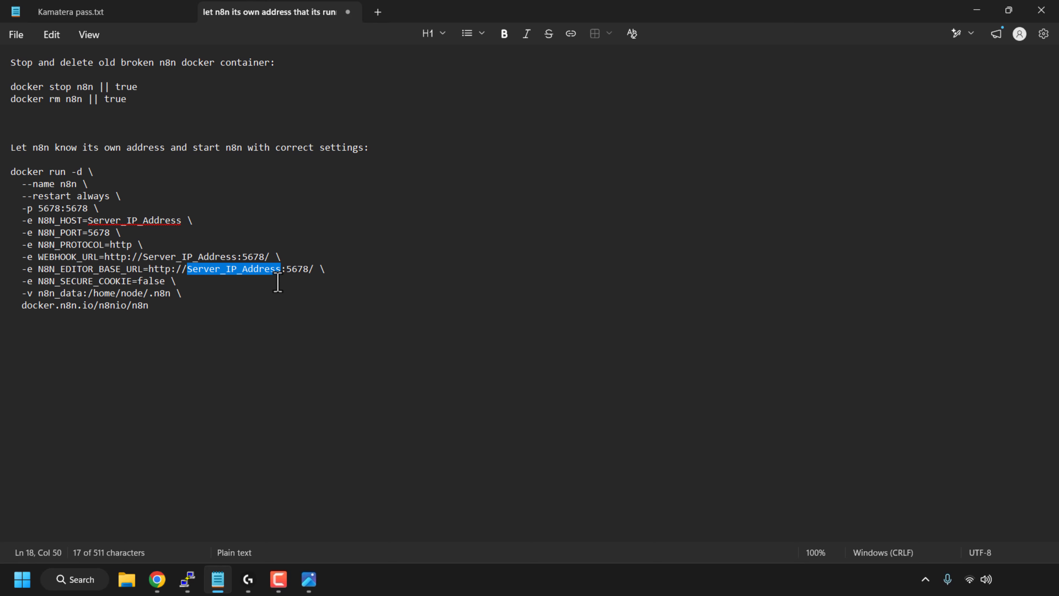
pyautogui.click(184, 304)
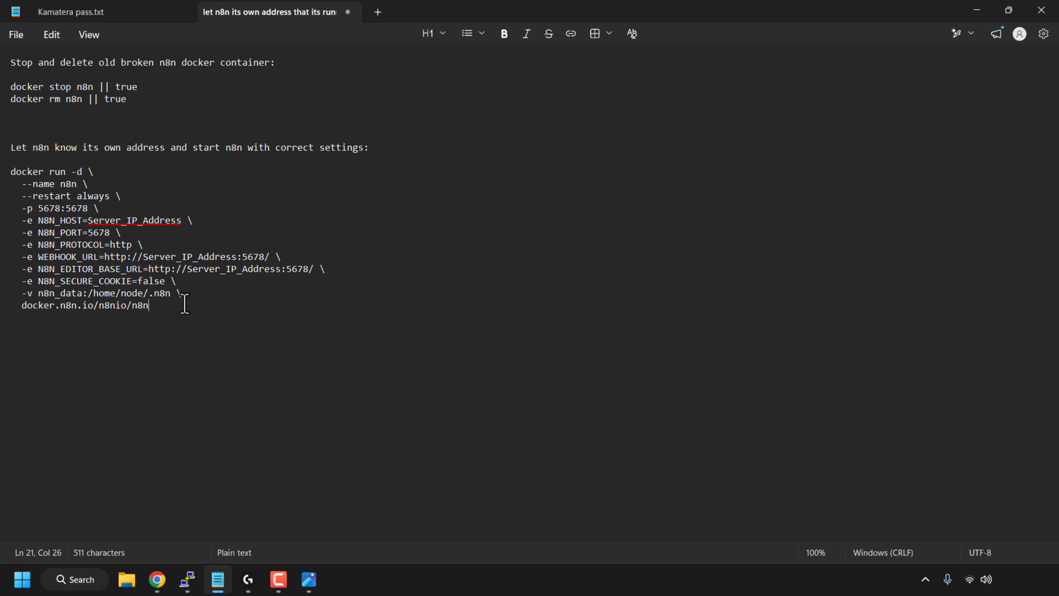
# Step: Switch to Chrome to look at the workflow demo on the n8n website, and view the n8n workflow example image in Photos
pyautogui.click(157, 579)
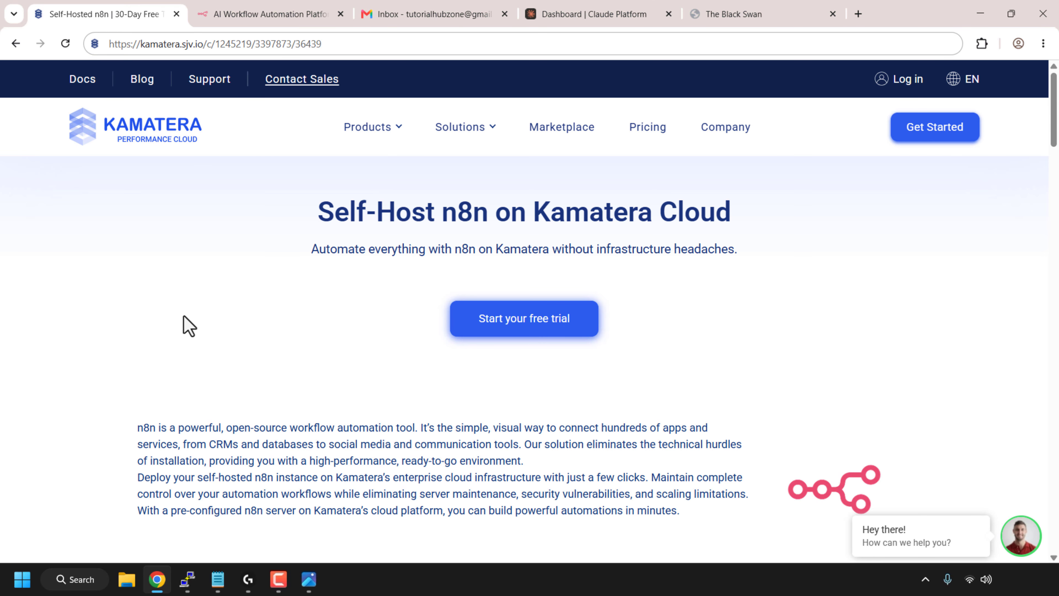
pyautogui.click(300, 16)
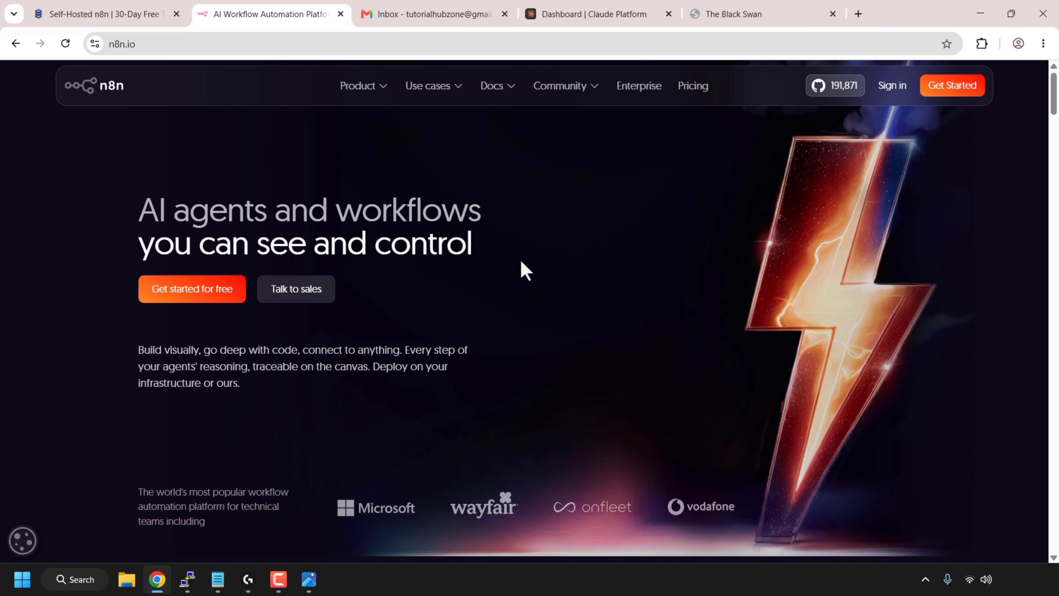
pyautogui.scroll(-10, 521, 262)
pyautogui.scroll(3, 626, 355)
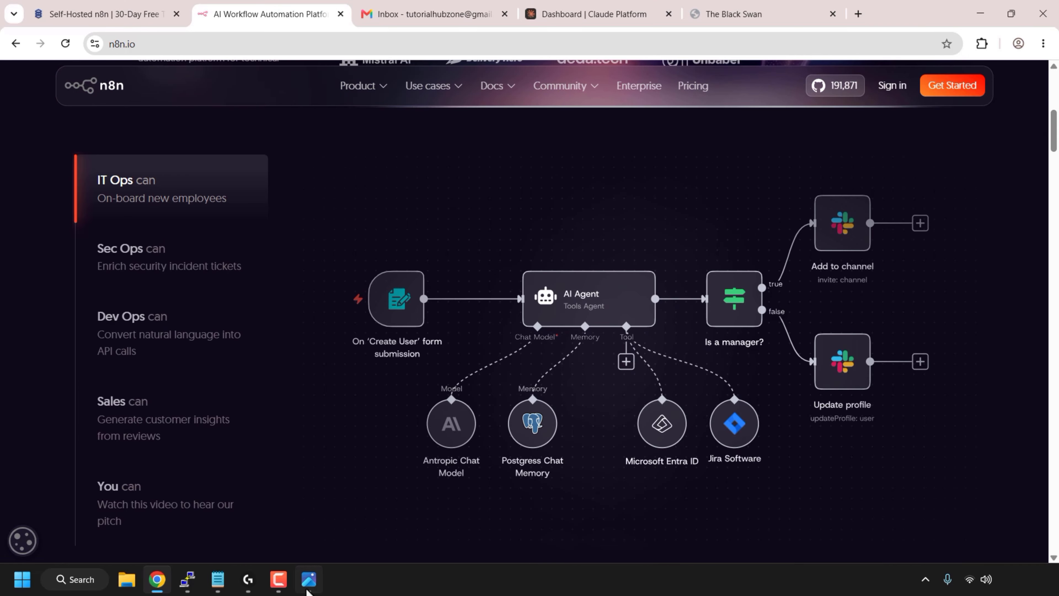
pyautogui.click(309, 579)
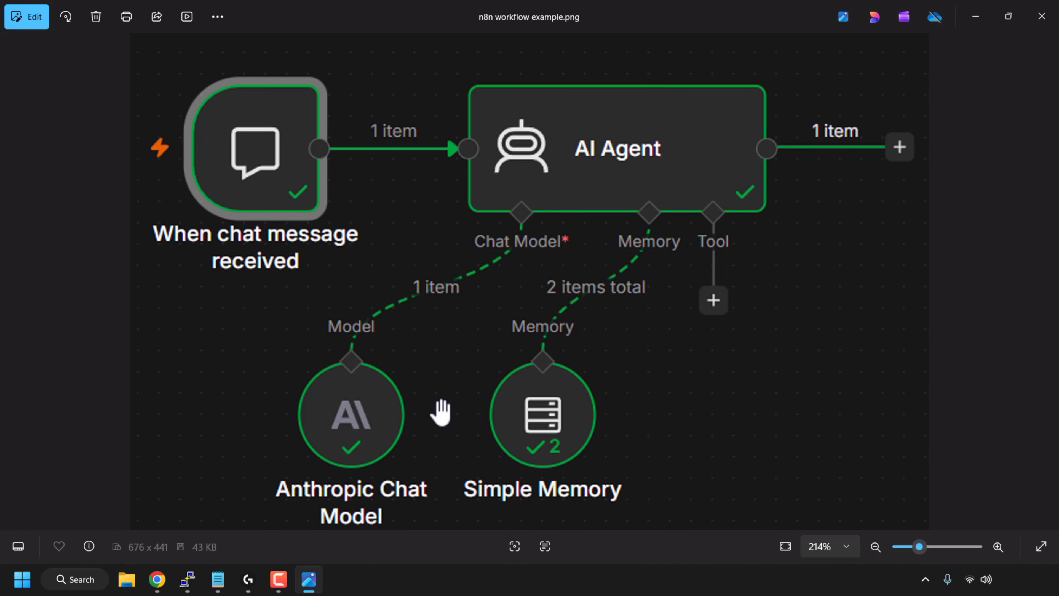
# Step: Switch back to Chrome and open the API keys page of the Claude Console
pyautogui.click(157, 578)
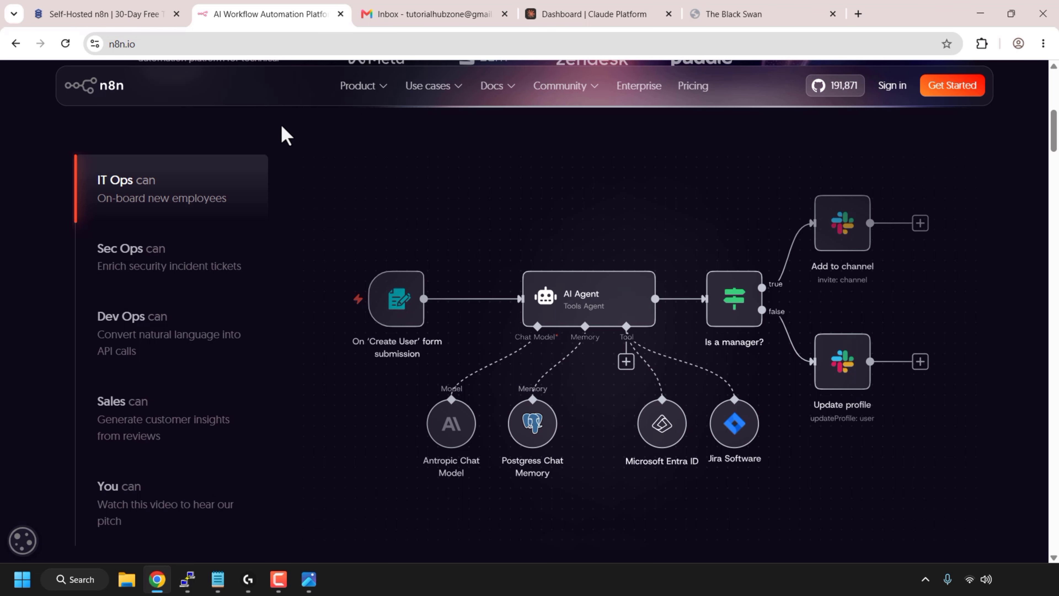
pyautogui.click(575, 14)
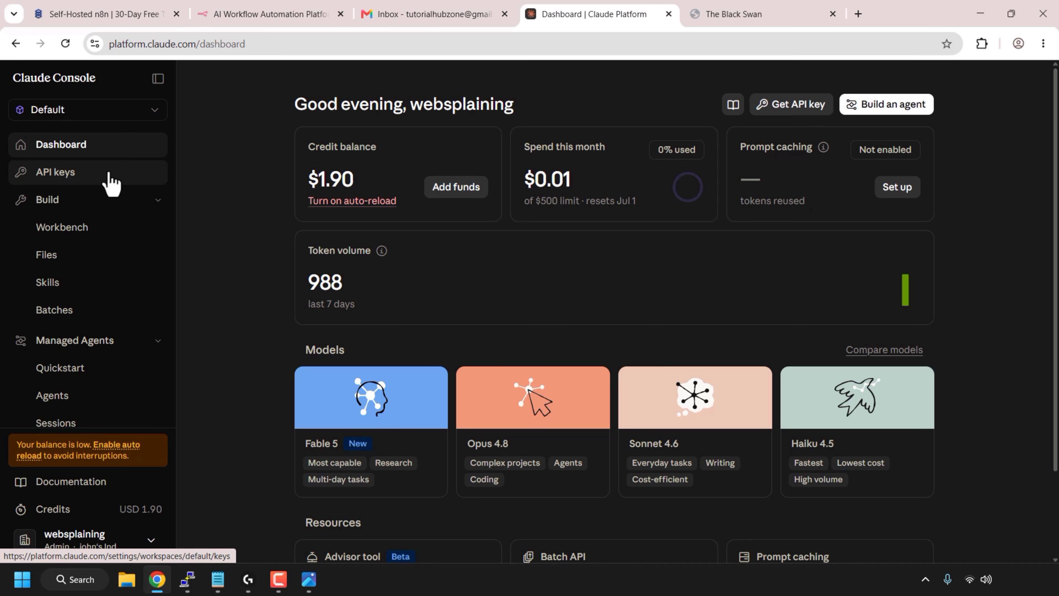
pyautogui.click(100, 184)
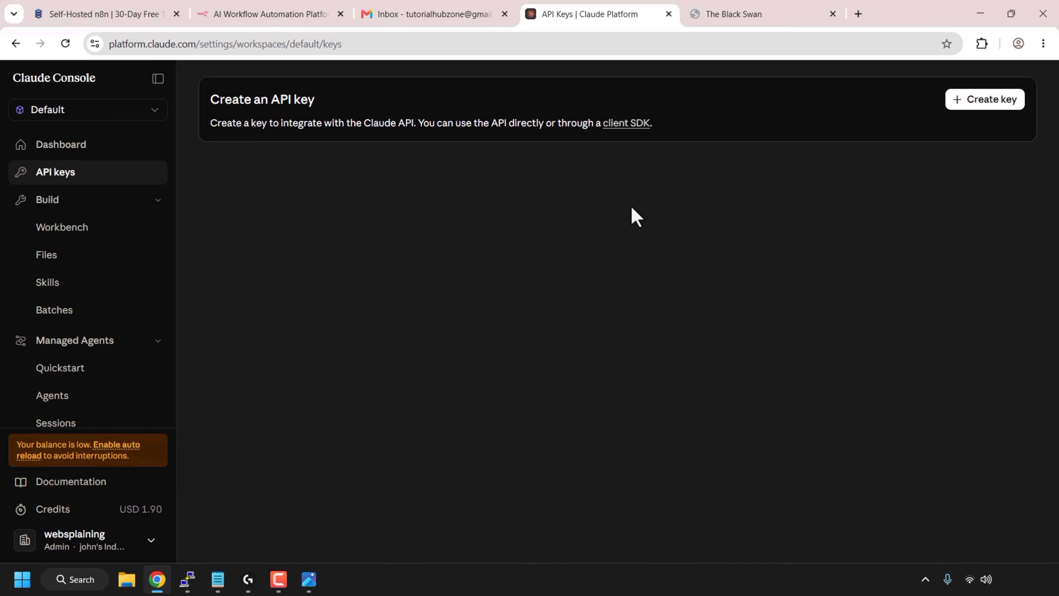
# Step: Look through the Black Swan website from its heading down the page and back up
pyautogui.click(746, 18)
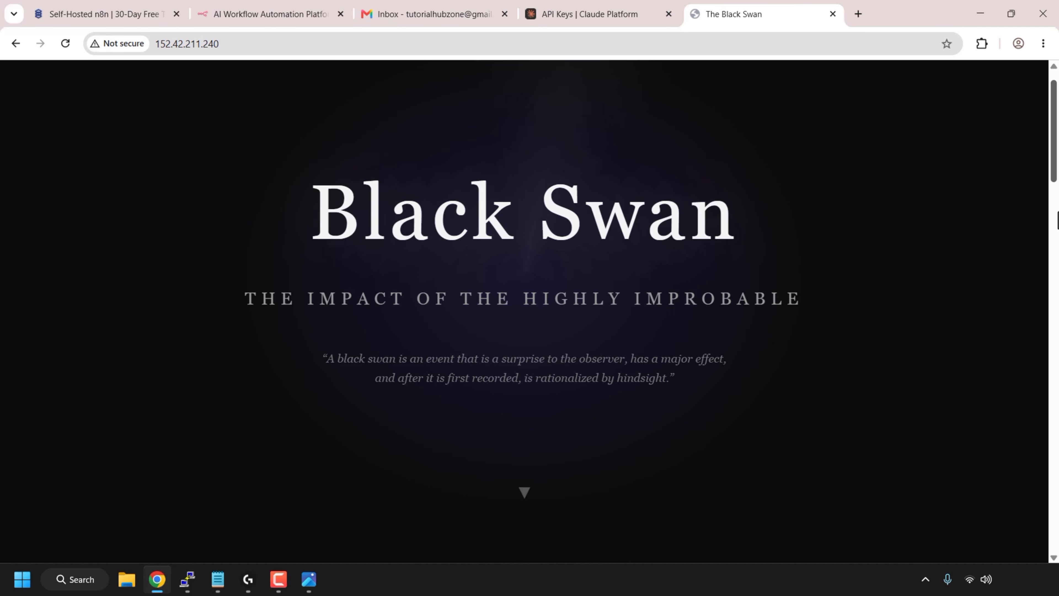
pyautogui.scroll(-15, 1009, 250)
pyautogui.moveTo(1054, 297); pyautogui.dragTo(1036, 117)
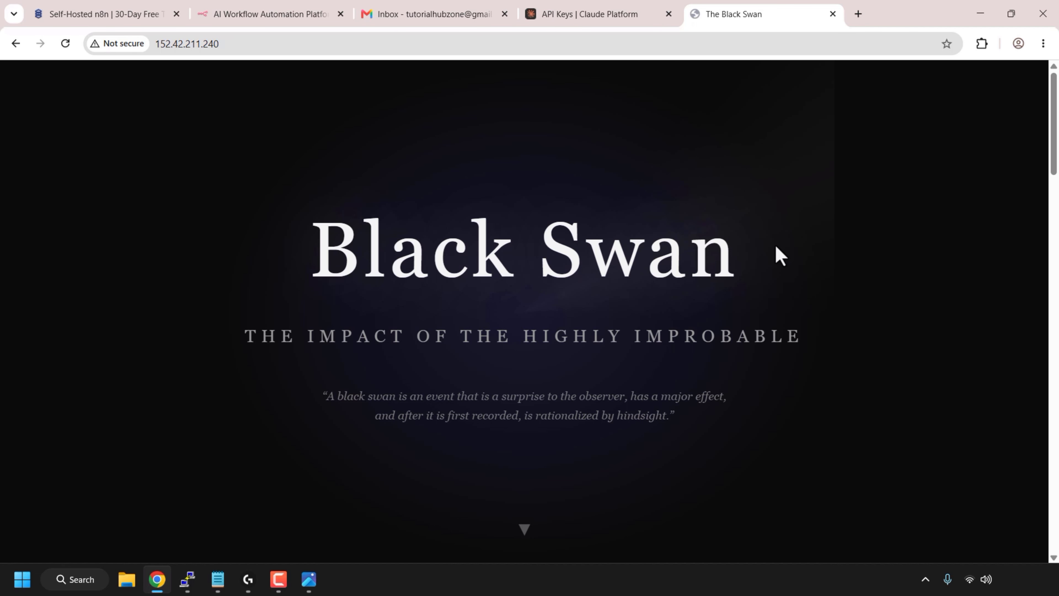
# Step: Load Kamatera's self-hosted n8n page from its referral link and look through the hosting benefits
pyautogui.click(124, 16)
pyautogui.click(381, 46)
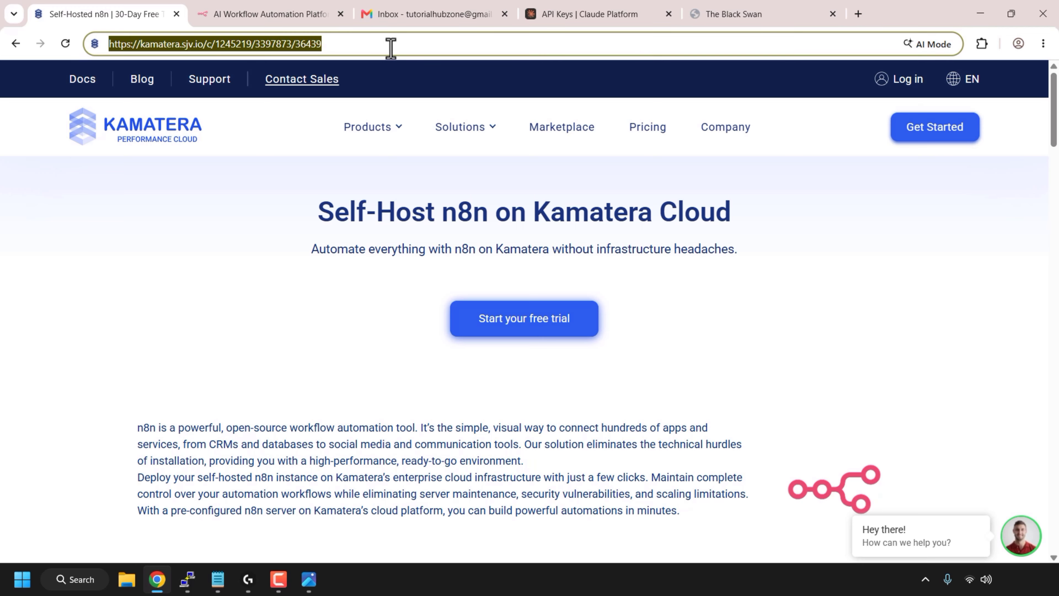
pyautogui.click(351, 45)
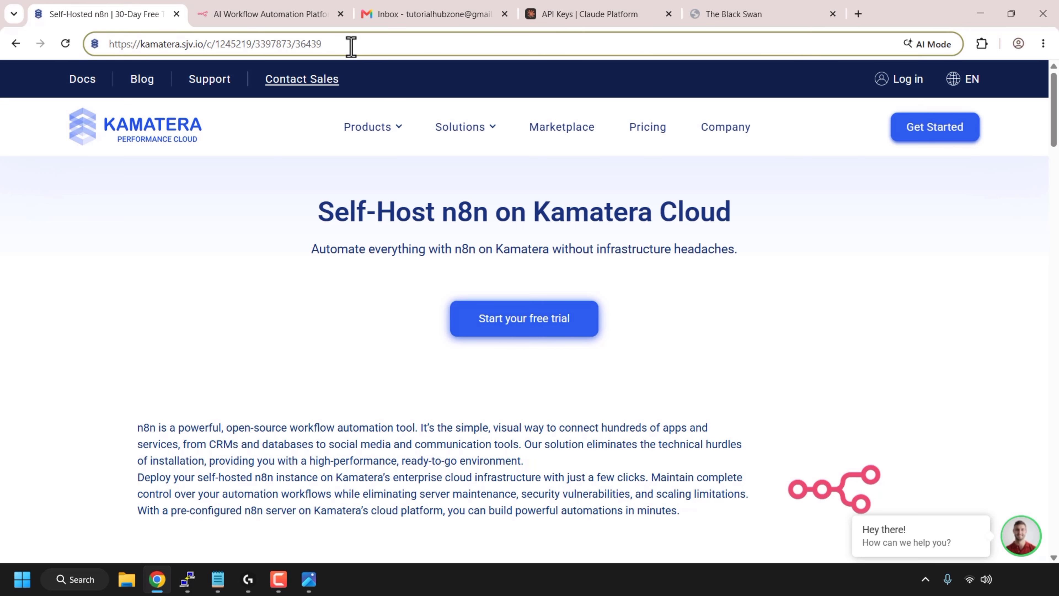
pyautogui.press('Return')
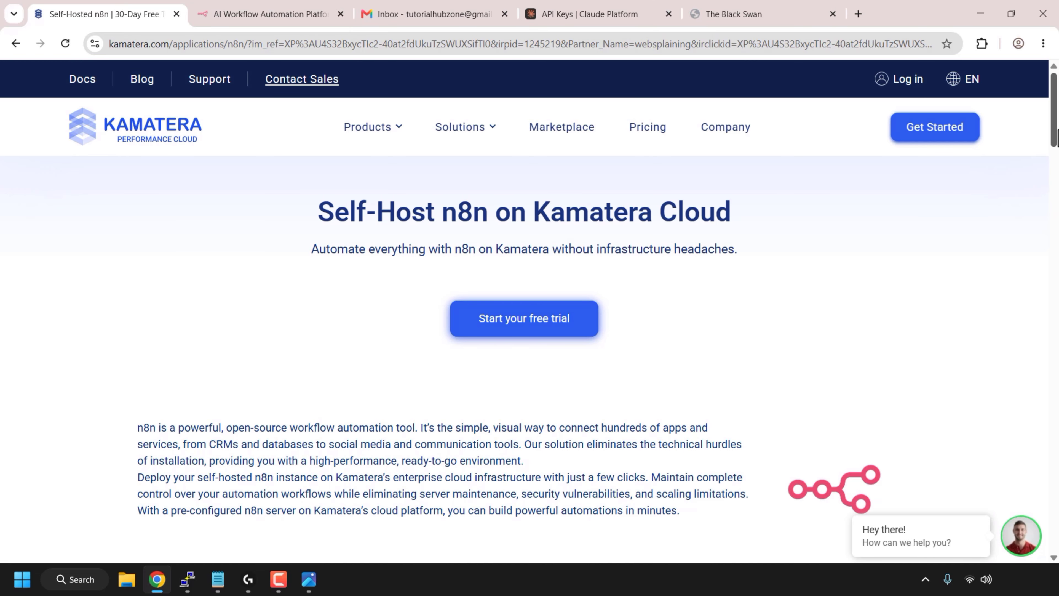
pyautogui.moveTo(1055, 133); pyautogui.dragTo(1056, 201)
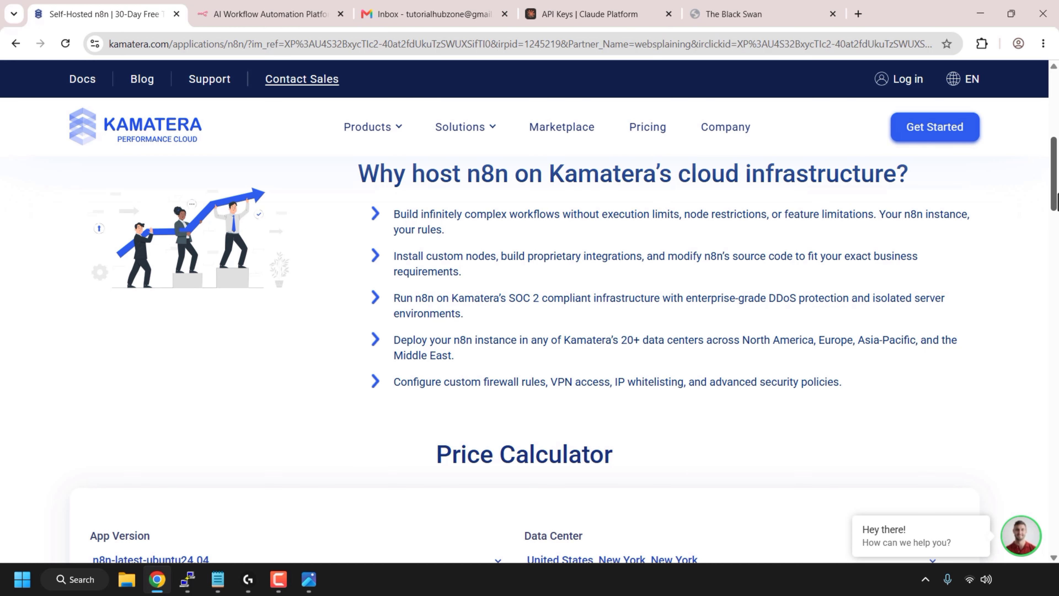
pyautogui.moveTo(1057, 202); pyautogui.dragTo(1033, 83)
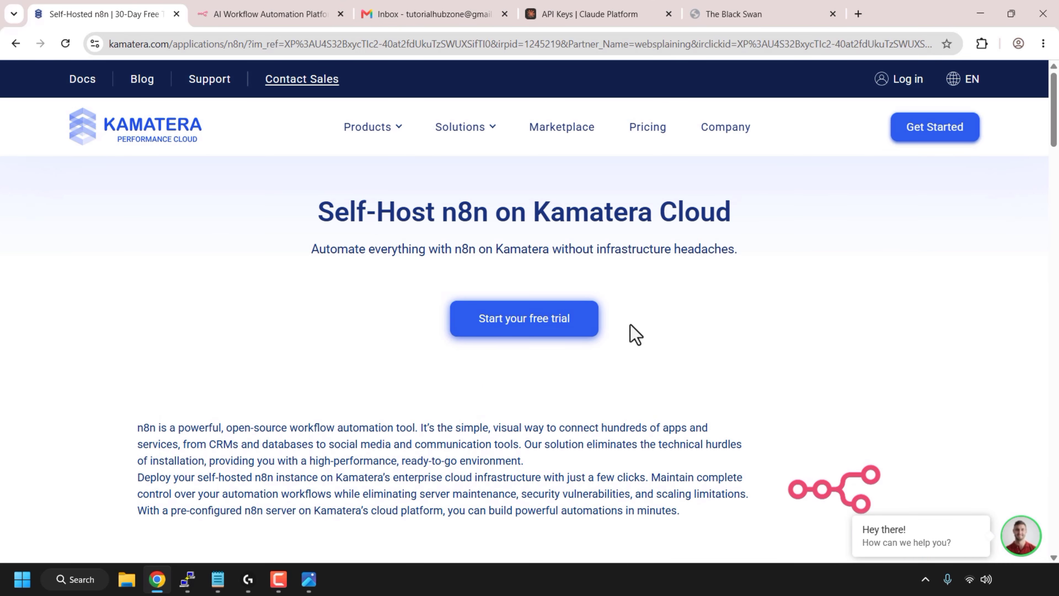
# Step: Log in to the existing Kamatera account via the free-trial page and start creating a new server from server management
pyautogui.click(510, 327)
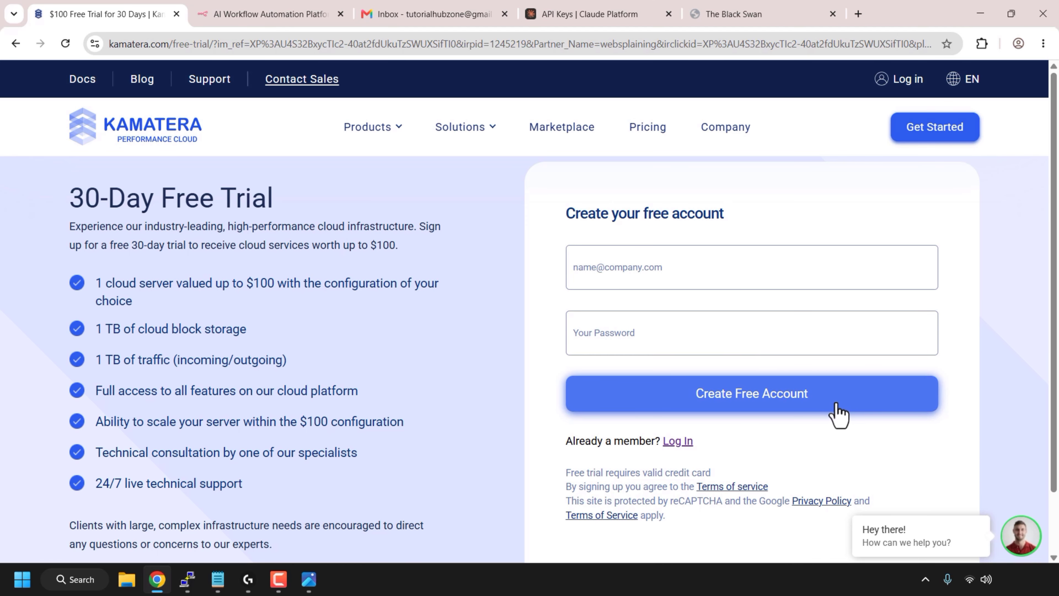
pyautogui.click(682, 444)
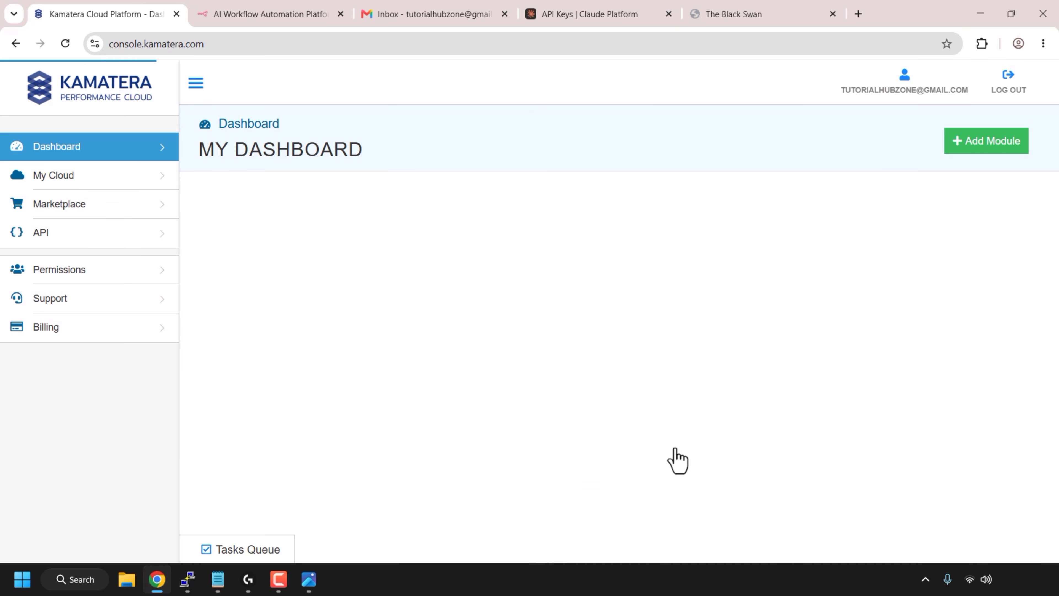
pyautogui.click(94, 177)
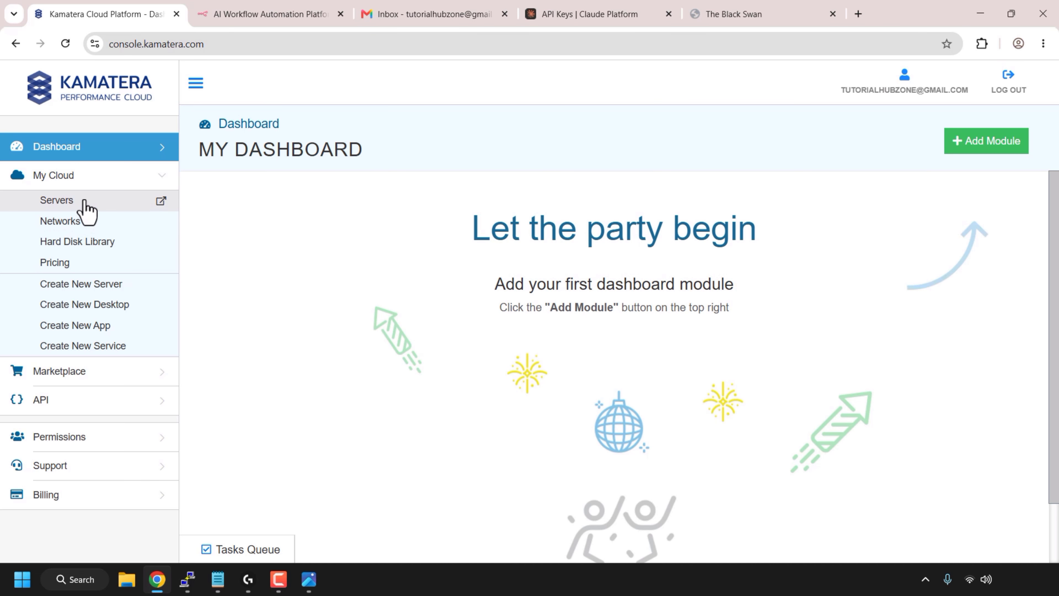
pyautogui.click(57, 201)
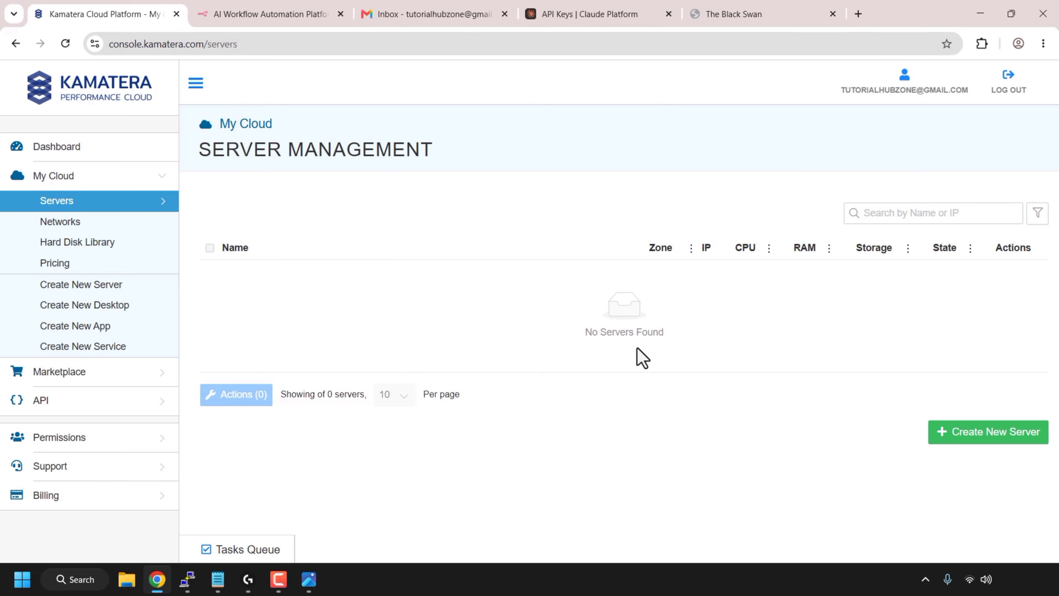
pyautogui.click(980, 438)
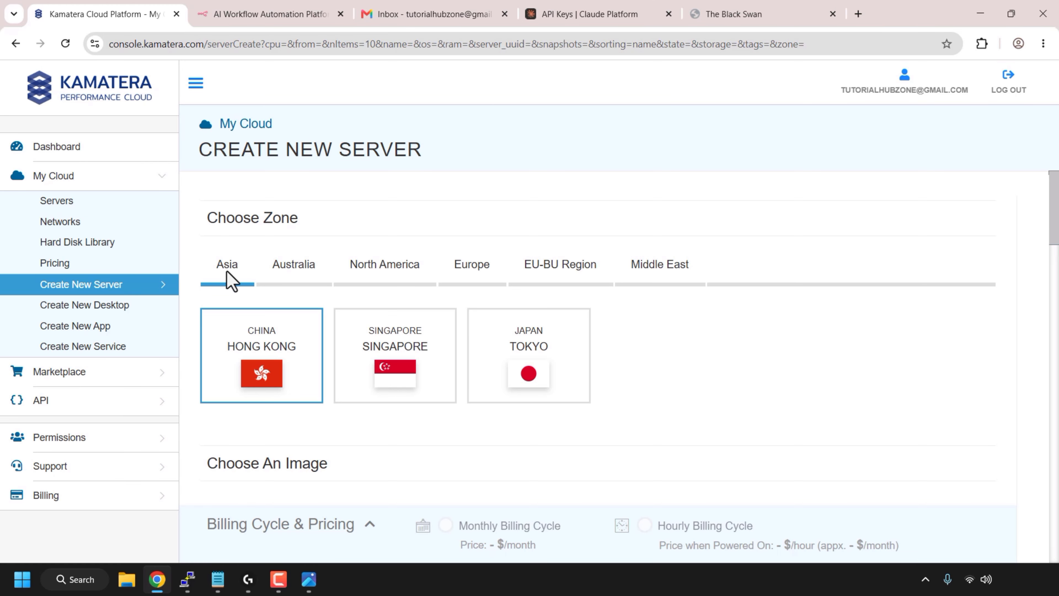
# Step: Browse the server zones by region and choose Singapore in Asia for the new server
pyautogui.click(295, 281)
pyautogui.click(386, 278)
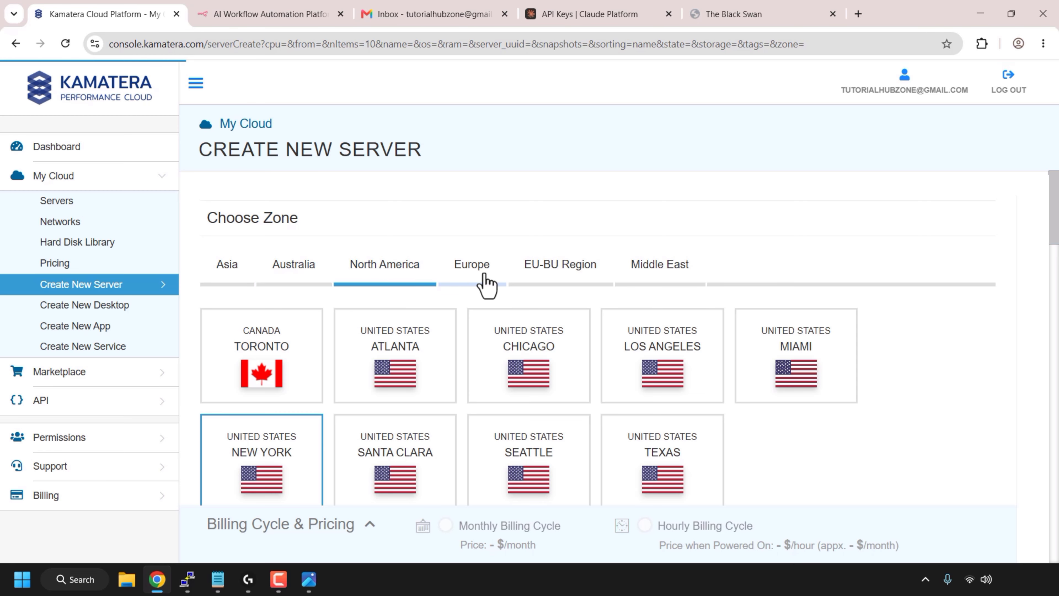
pyautogui.click(490, 279)
pyautogui.click(661, 273)
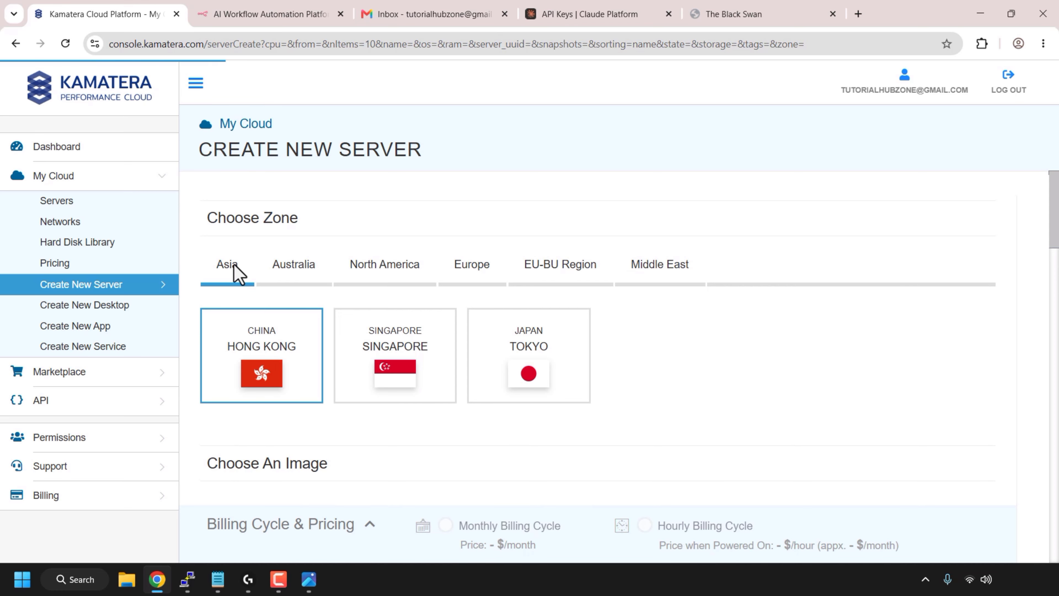
pyautogui.click(440, 350)
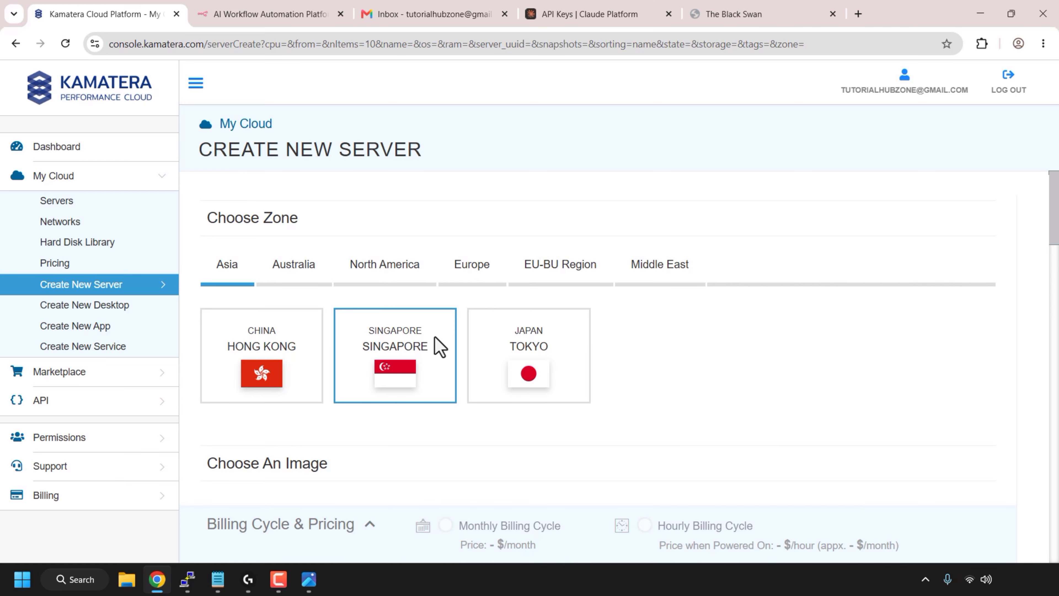
# Step: Choose the N8N app image for the server with version n8n-latest-ubuntu24.04
pyautogui.moveTo(1052, 248); pyautogui.dragTo(1056, 288)
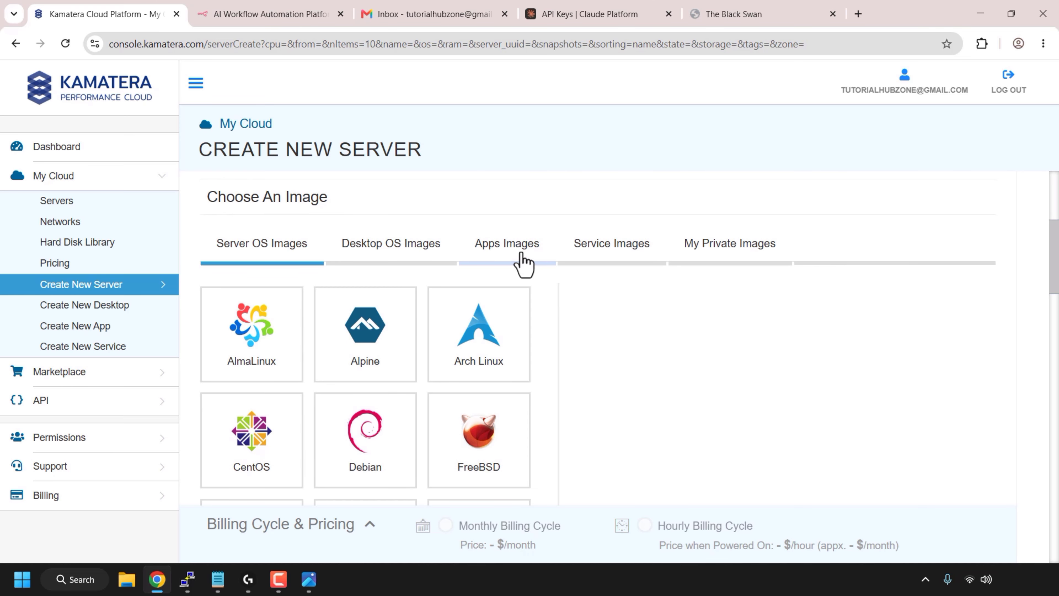
pyautogui.click(523, 264)
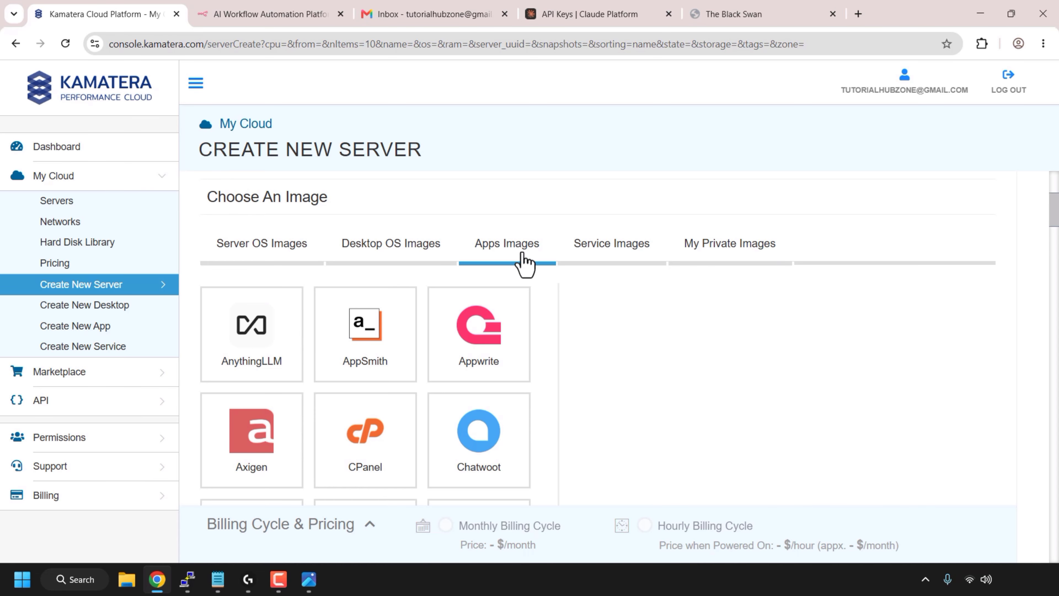
pyautogui.moveTo(1055, 221); pyautogui.dragTo(1057, 352)
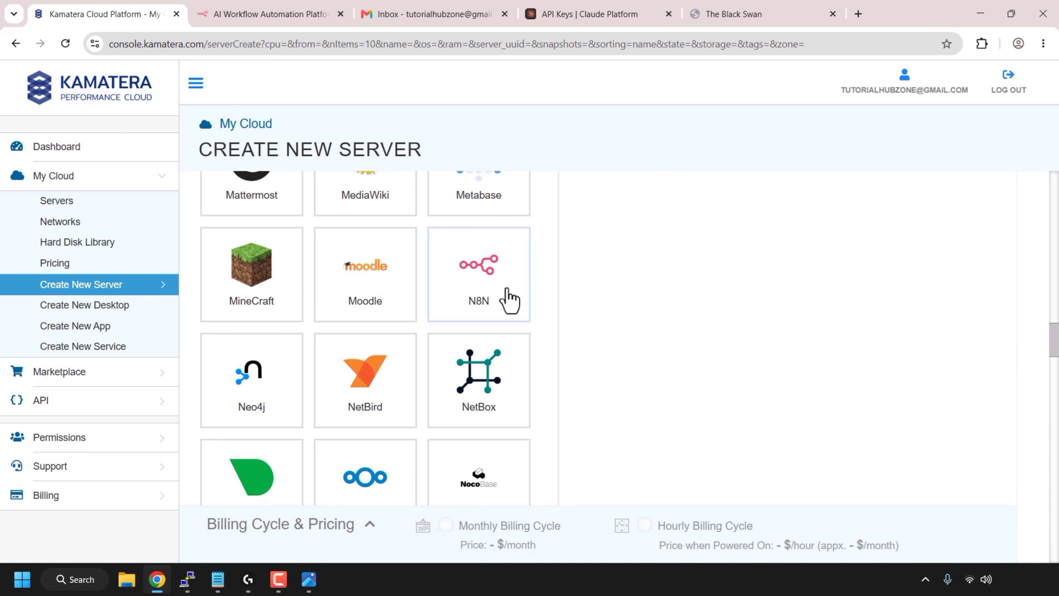
pyautogui.click(507, 298)
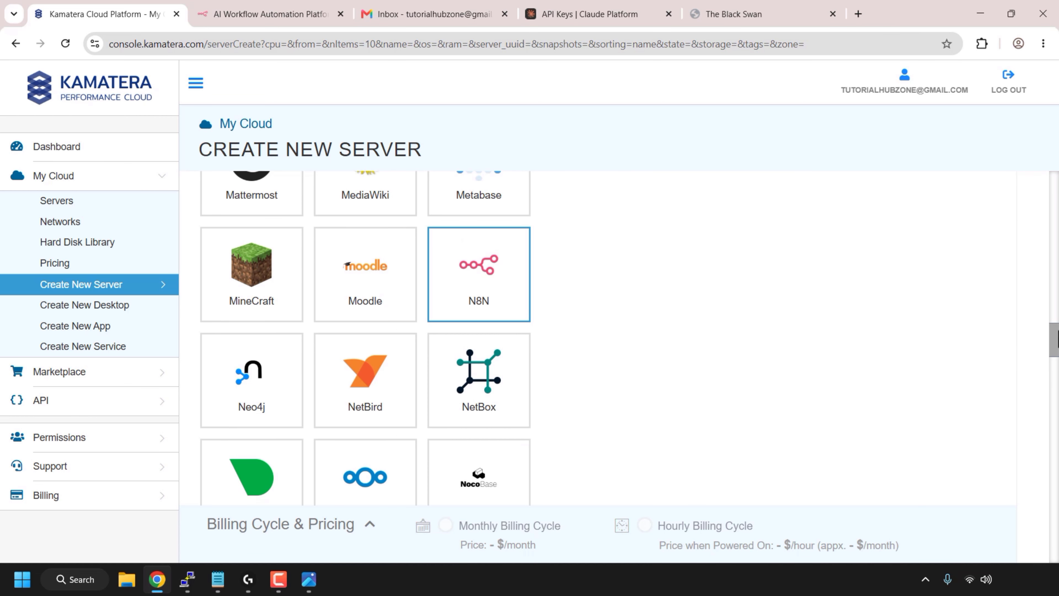
pyautogui.moveTo(1056, 340); pyautogui.dragTo(1056, 226)
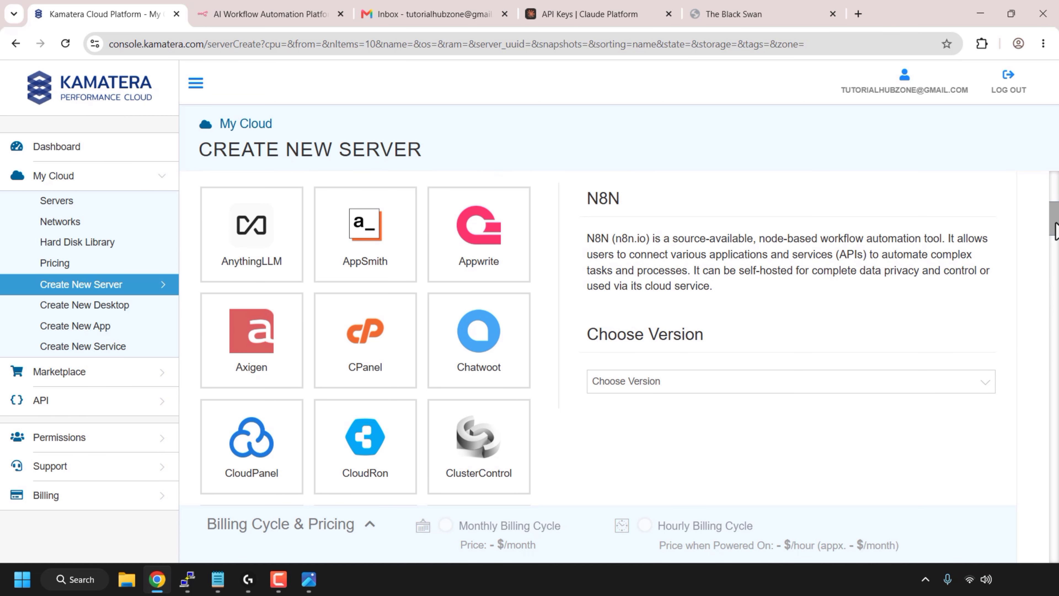
pyautogui.click(987, 383)
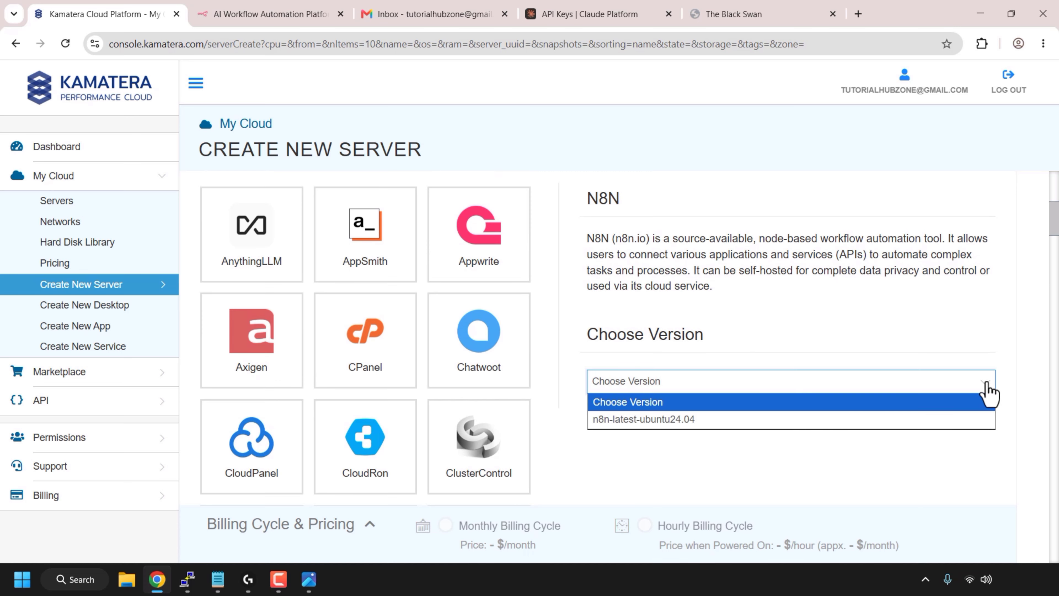
pyautogui.click(718, 419)
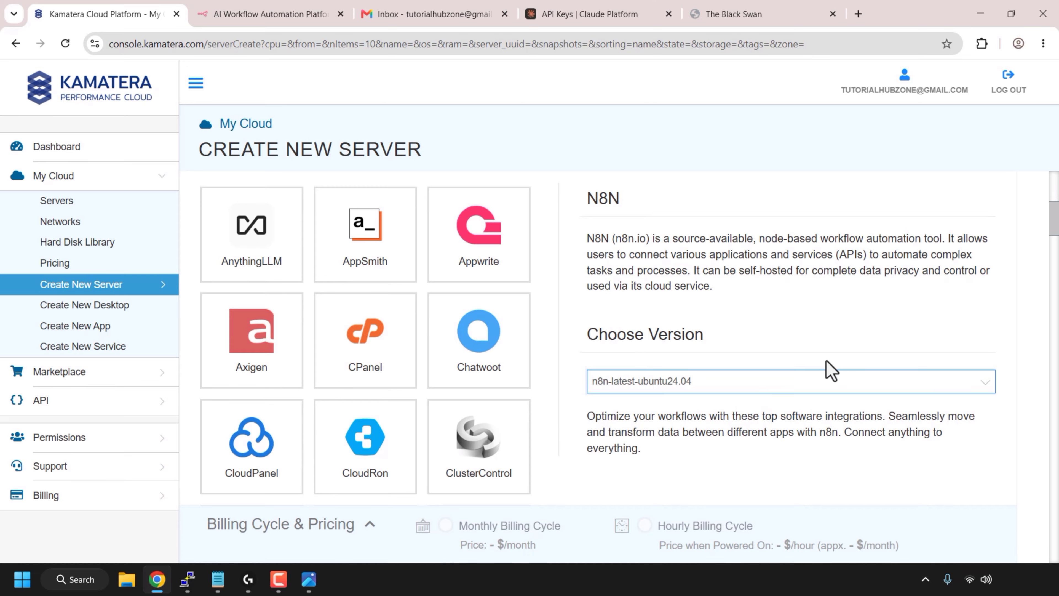
# Step: Set the new server's type to A Availability and turn on the detailed view of the server specs
pyautogui.moveTo(1053, 218); pyautogui.dragTo(1057, 484)
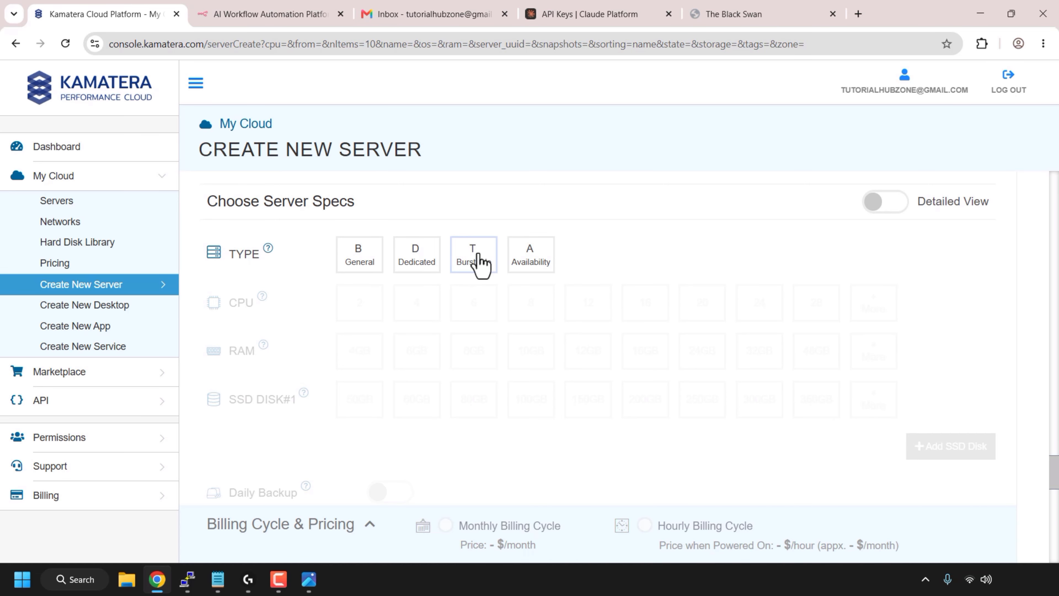
pyautogui.moveTo(466, 254)
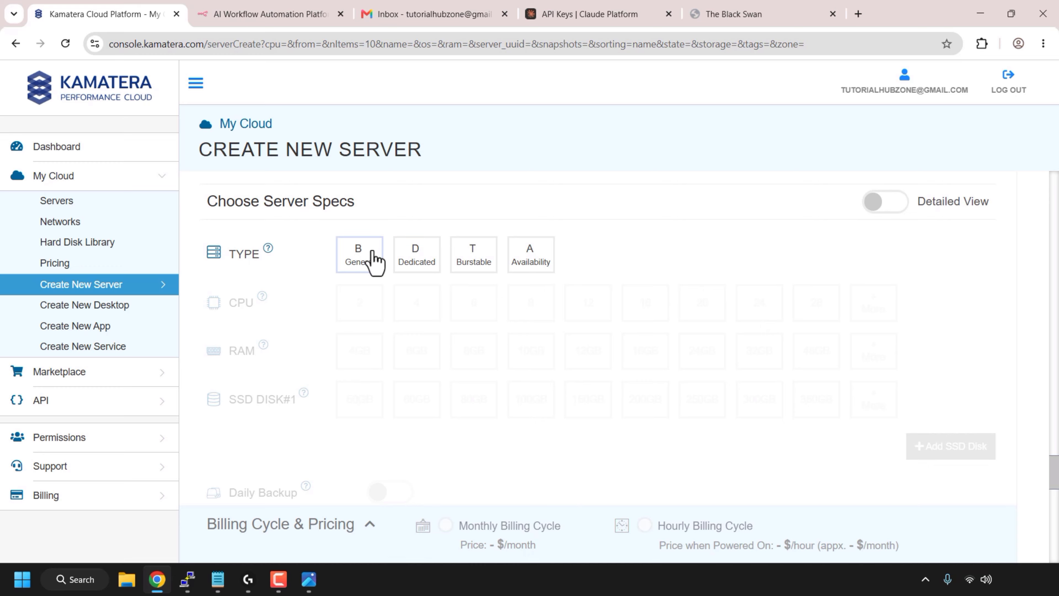
pyautogui.moveTo(364, 260)
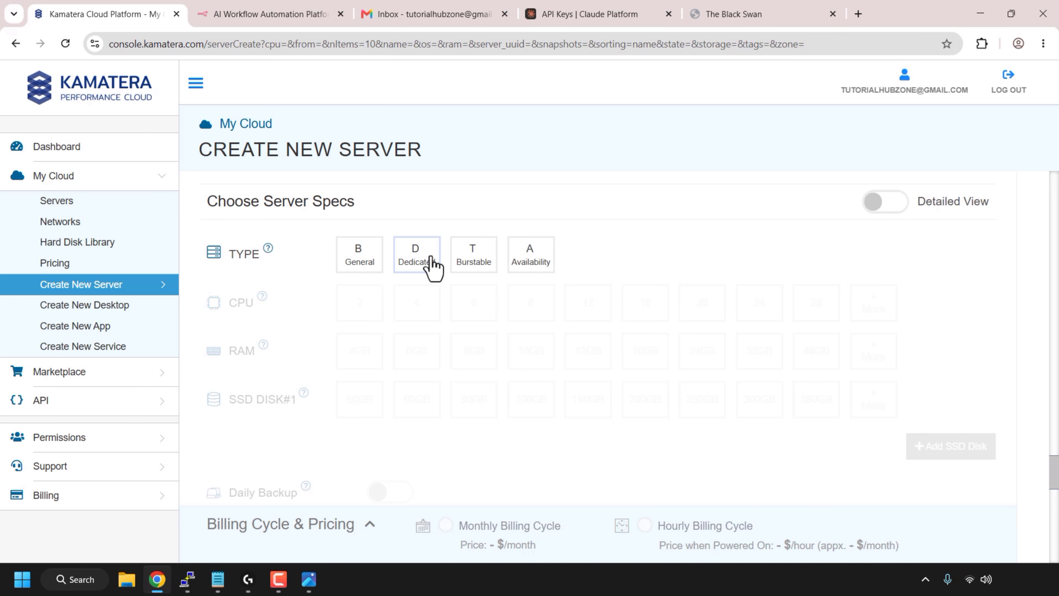
pyautogui.moveTo(431, 257)
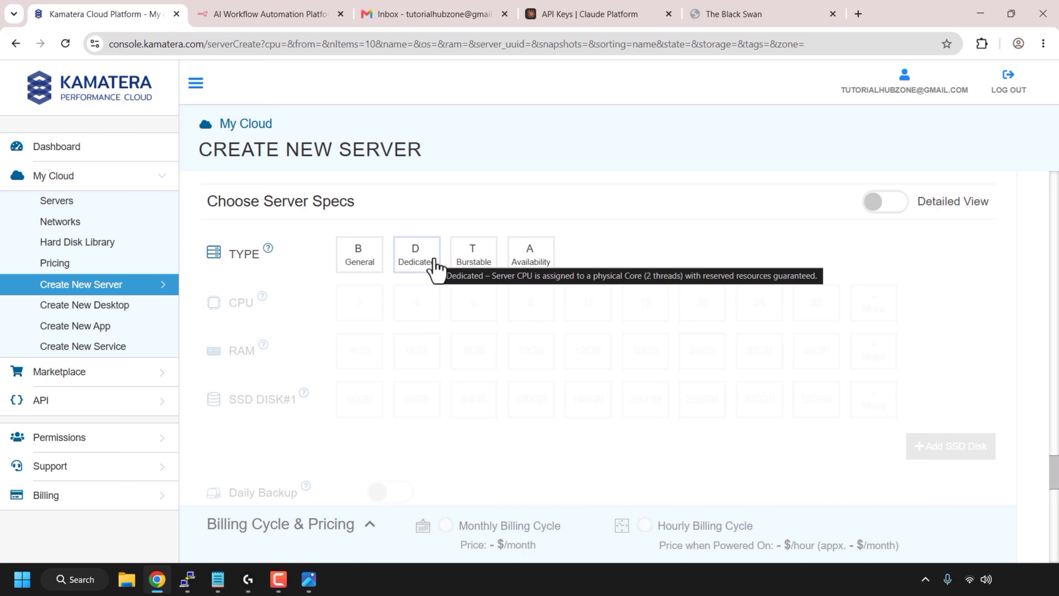
pyautogui.click(545, 261)
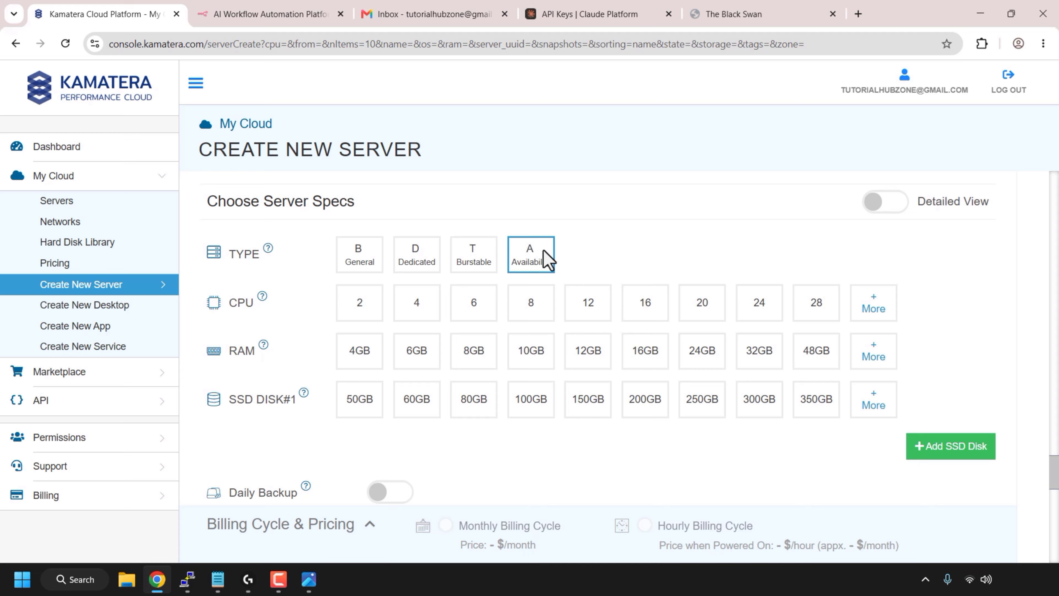
pyautogui.click(886, 207)
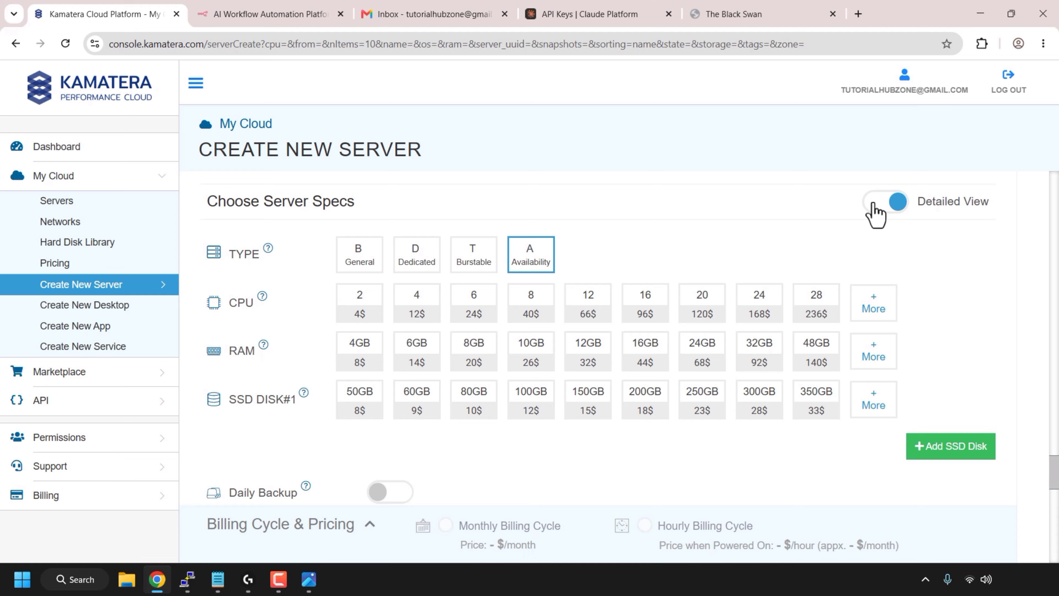
# Step: Configure the server with 2 CPUs, 4GB of RAM and a 50GB SSD disk
pyautogui.click(370, 310)
pyautogui.click(374, 362)
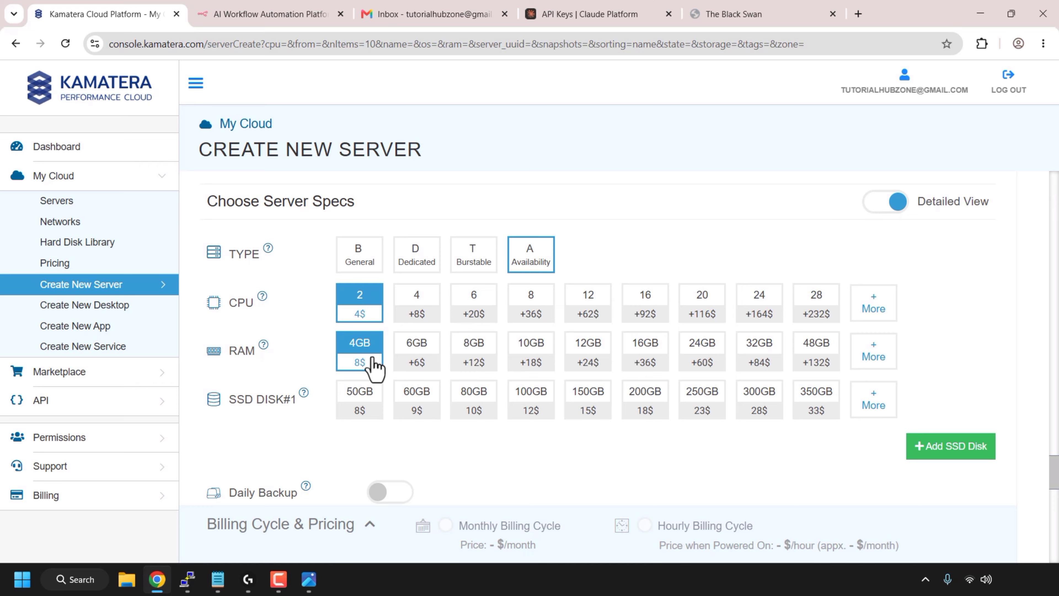
pyautogui.click(368, 398)
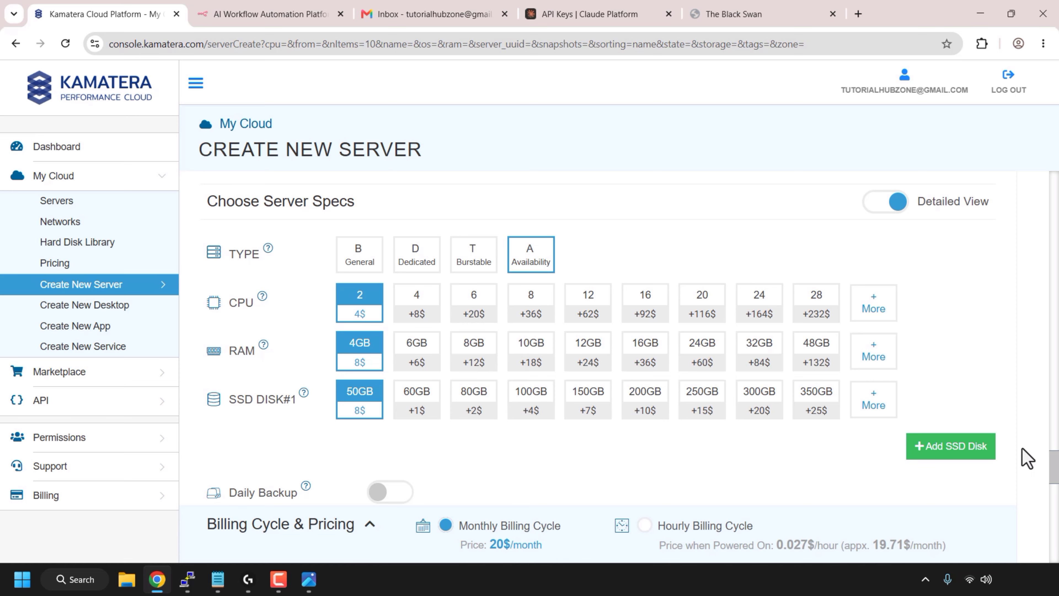
# Step: Enter the server password in both the password and validation fields, and name the server n8n-vps
pyautogui.moveTo(1056, 464); pyautogui.dragTo(1057, 522)
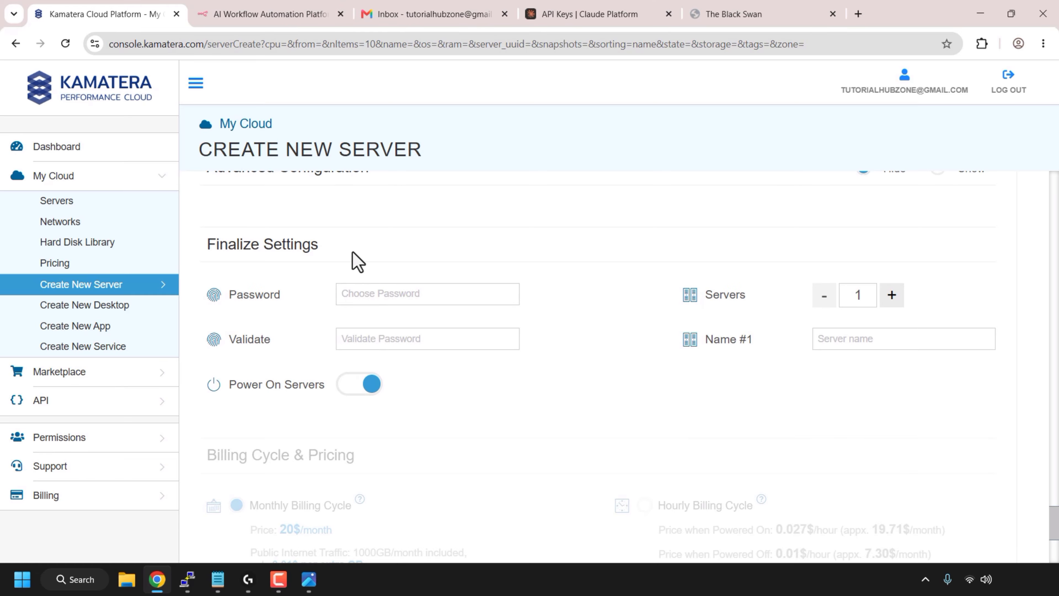
pyautogui.click(430, 293)
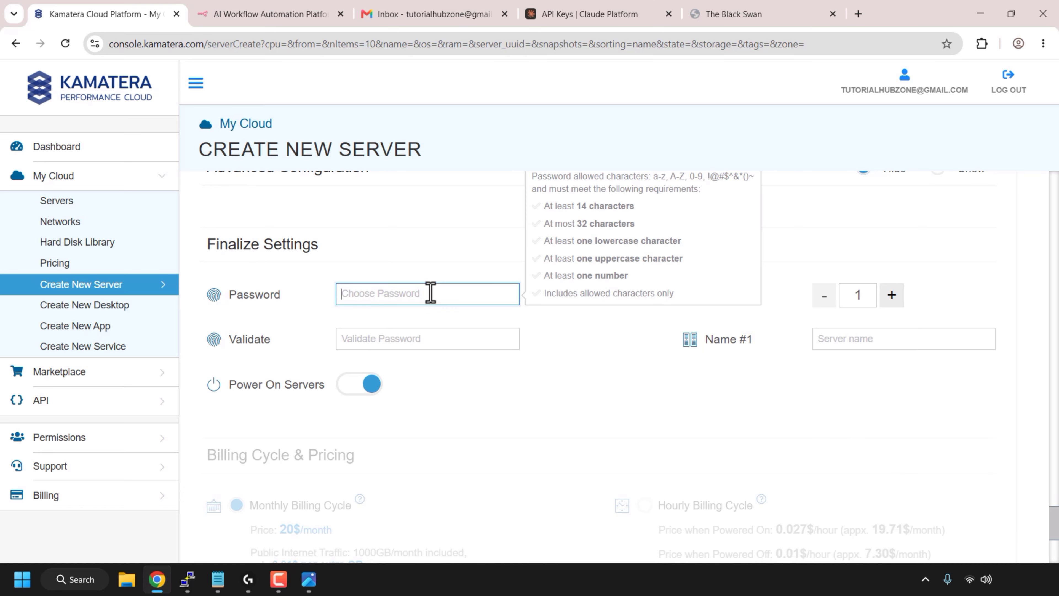
pyautogui.hotkey('ctrl', 'v')
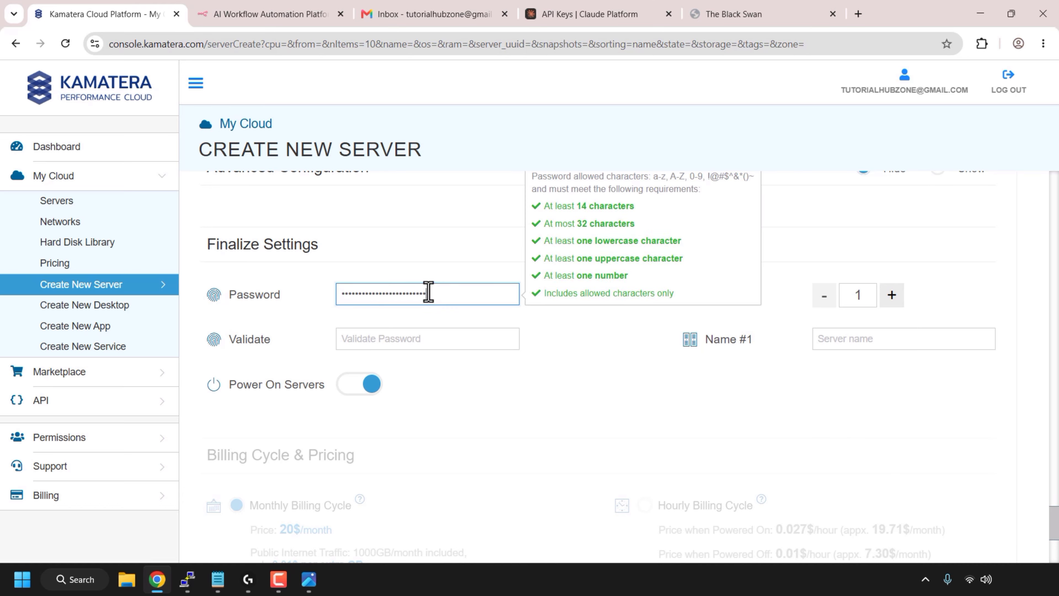
pyautogui.click(425, 338)
pyautogui.hotkey('ctrl', 'v')
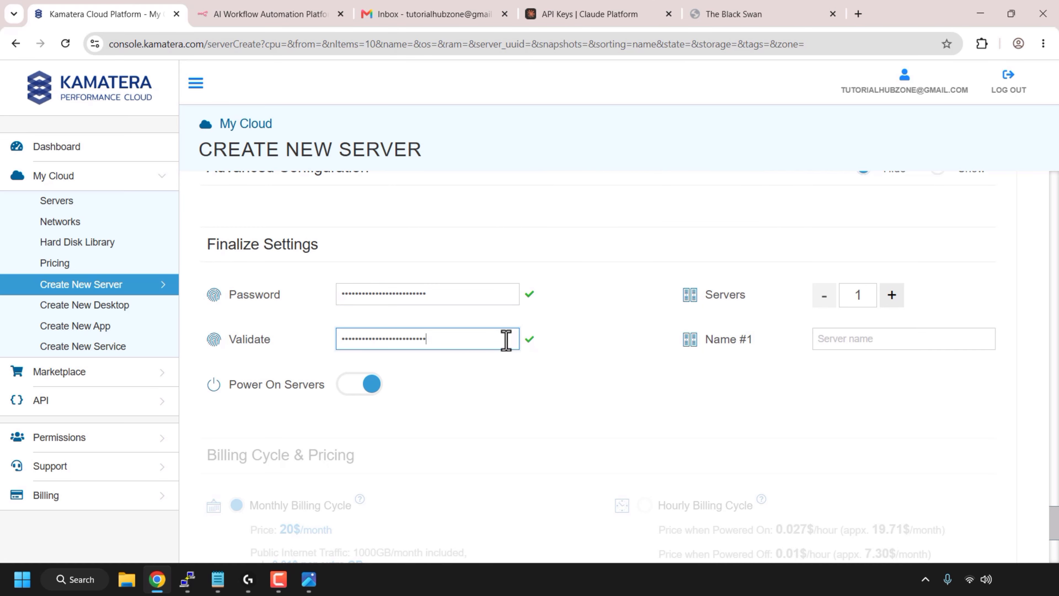
pyautogui.click(880, 339)
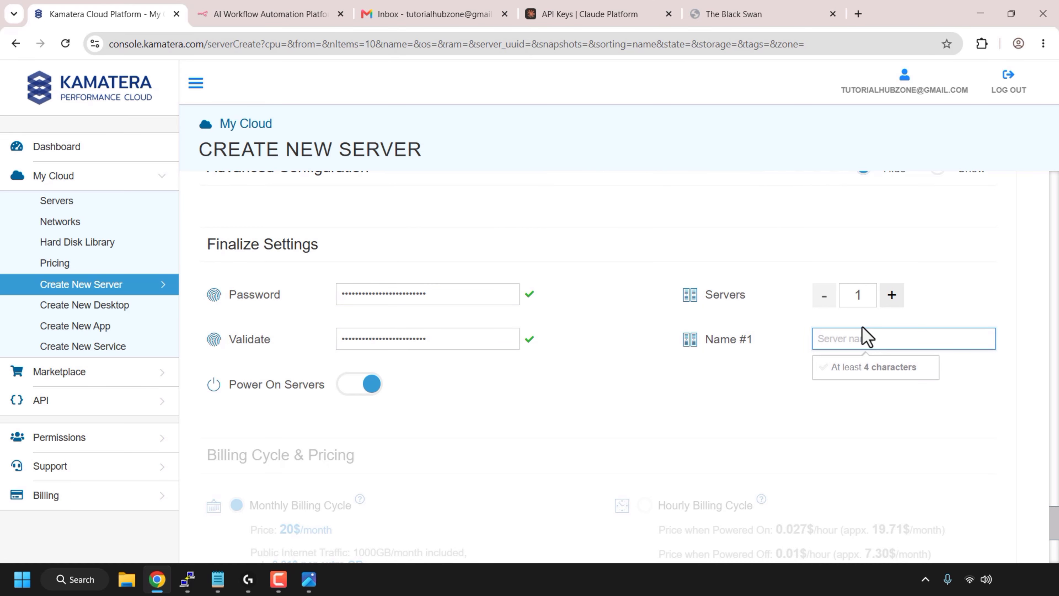
pyautogui.write('n8n-vps')
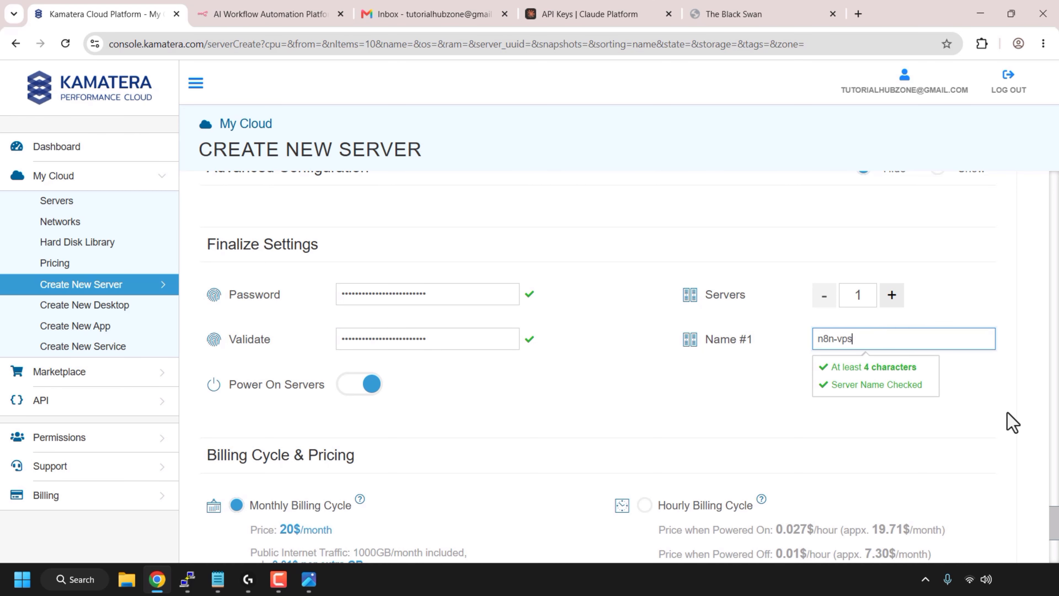
# Step: Choose the hourly billing cycle and create the server
pyautogui.scroll(-6, 1053, 525)
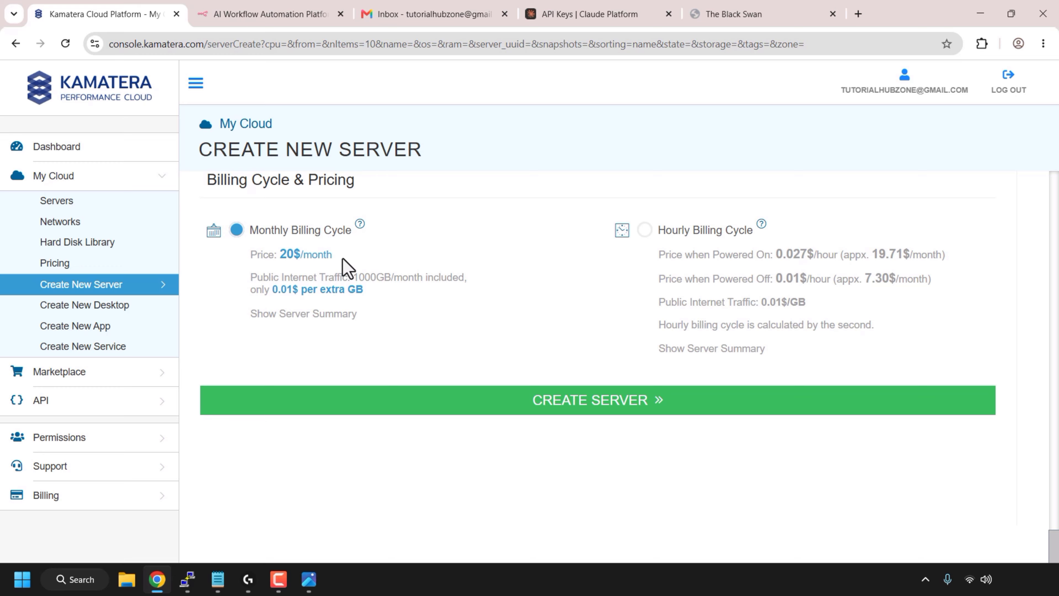
pyautogui.click(645, 231)
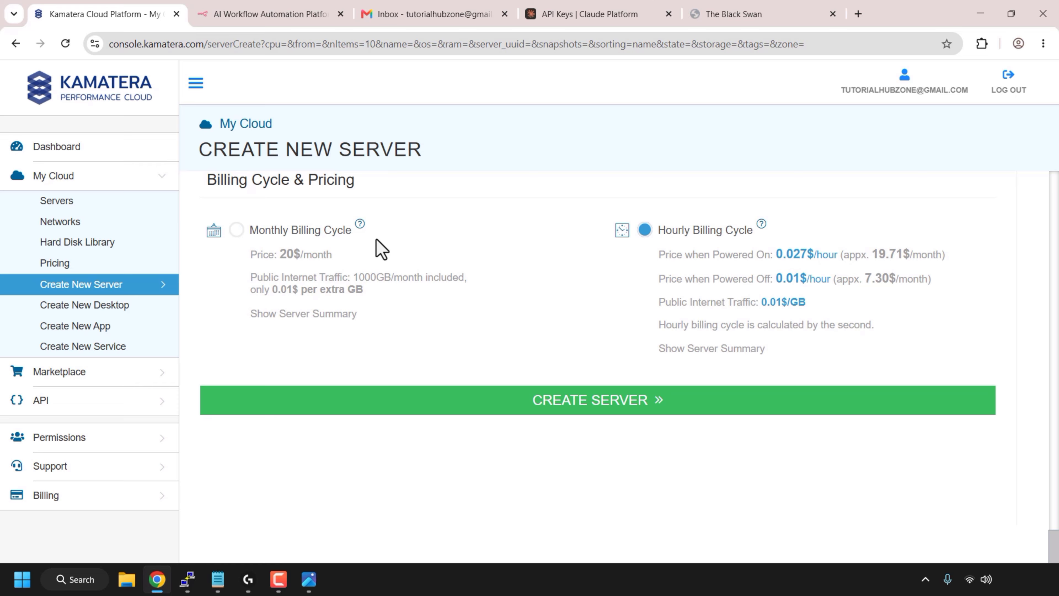
pyautogui.click(686, 413)
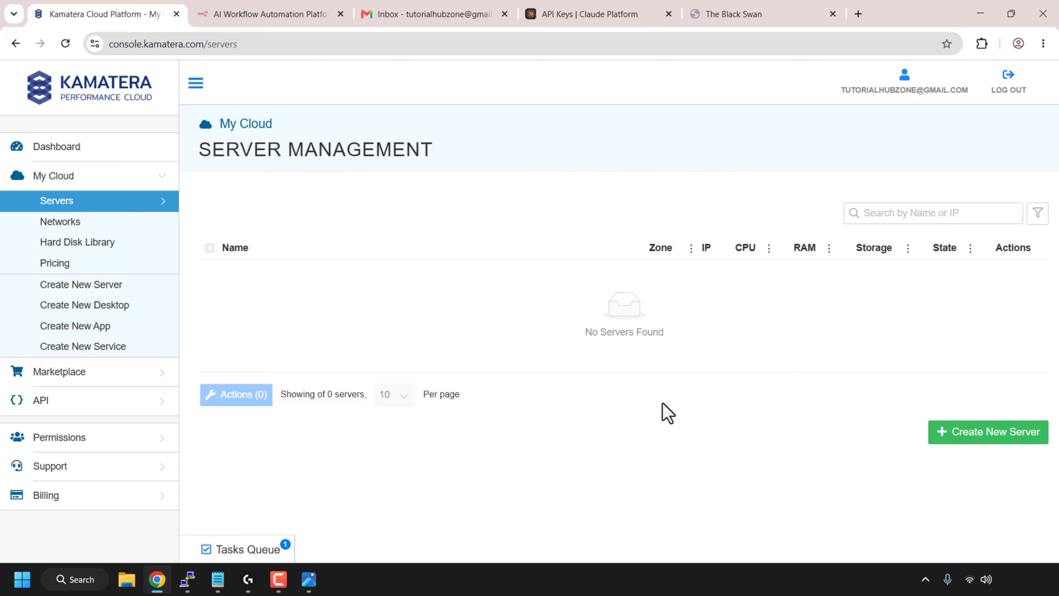
# Step: Check the server creation in the tasks queue, and copy the public internet IP from the n8n-vps overview
pyautogui.click(250, 550)
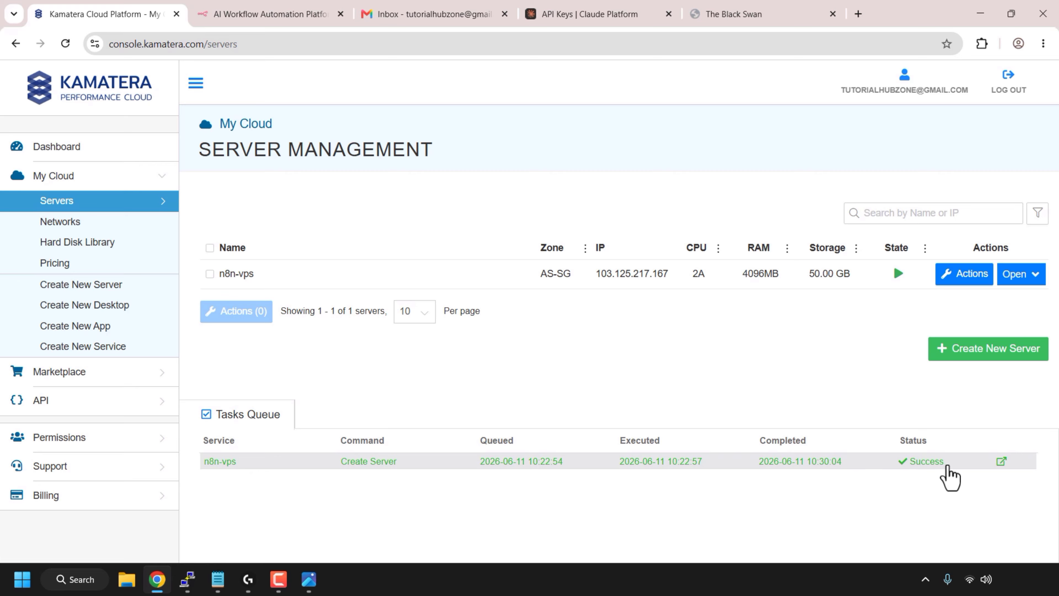
pyautogui.click(261, 417)
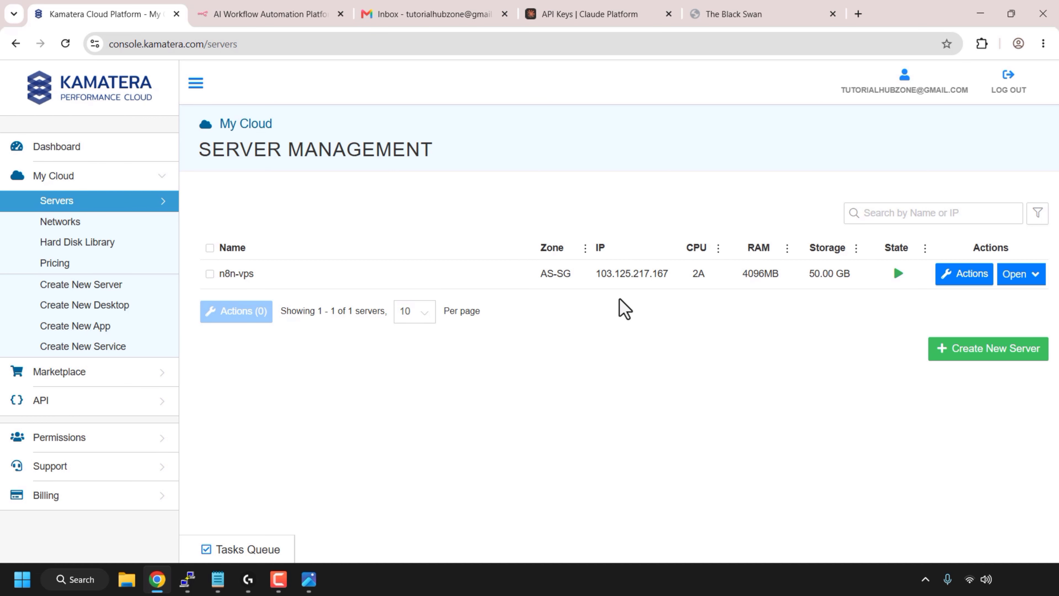
pyautogui.click(249, 277)
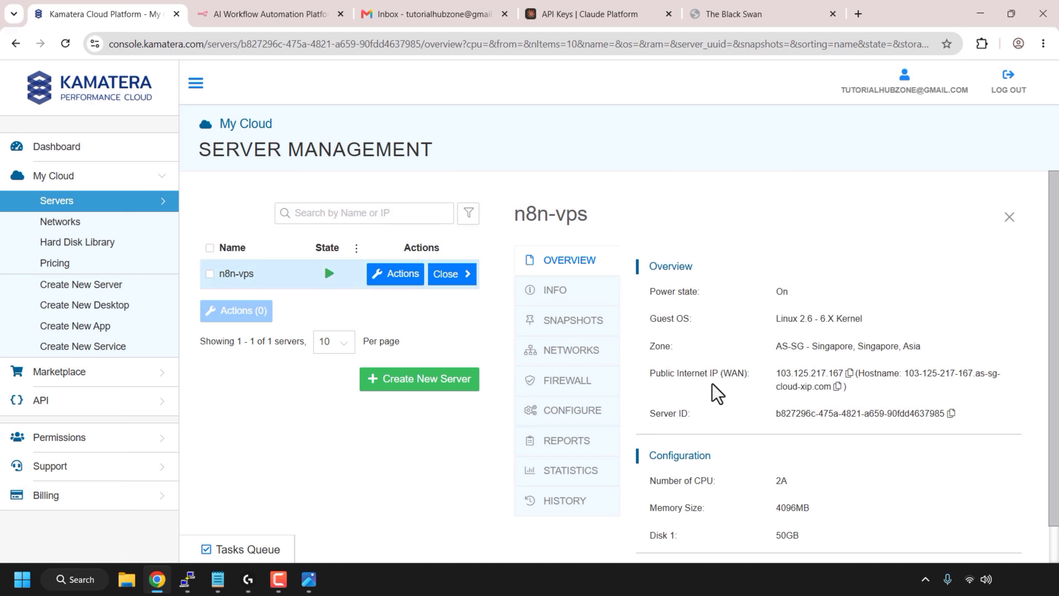
pyautogui.click(849, 373)
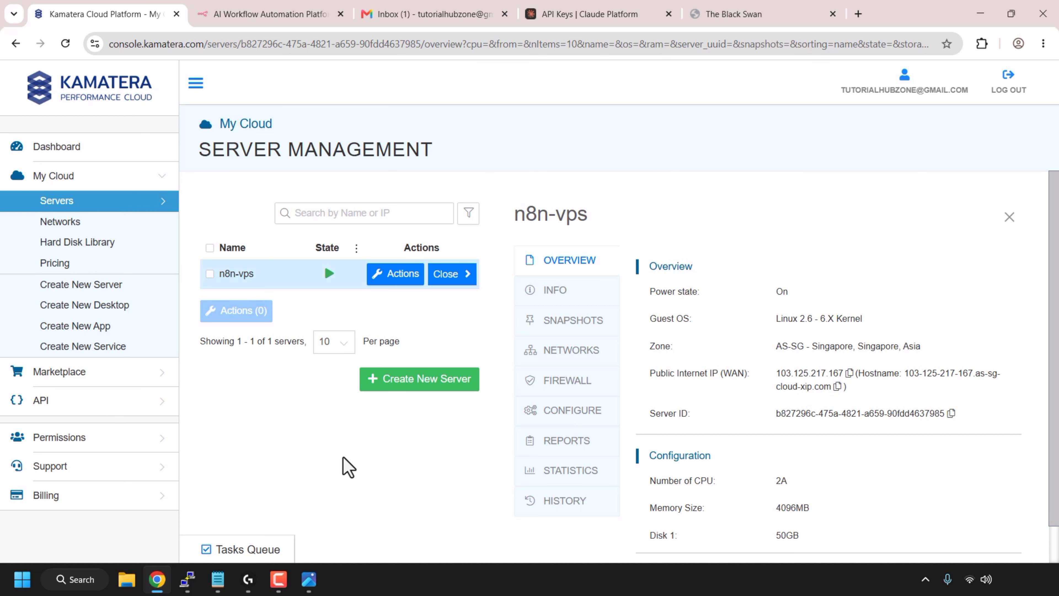
# Step: Search Windows for cmd and open the Command Prompt in a maximized window
pyautogui.click(83, 581)
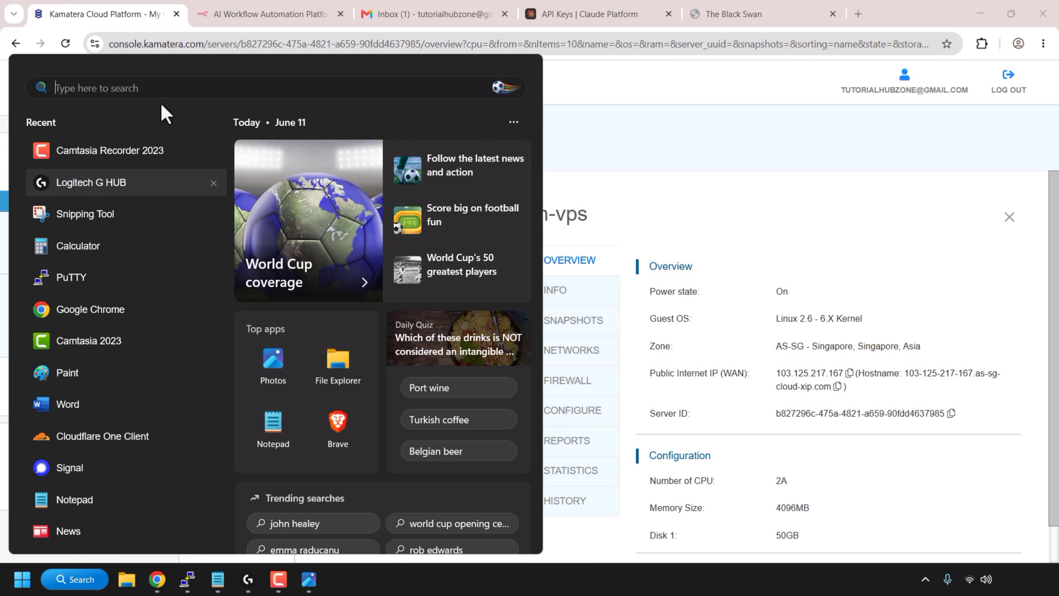
pyautogui.write('cmd')
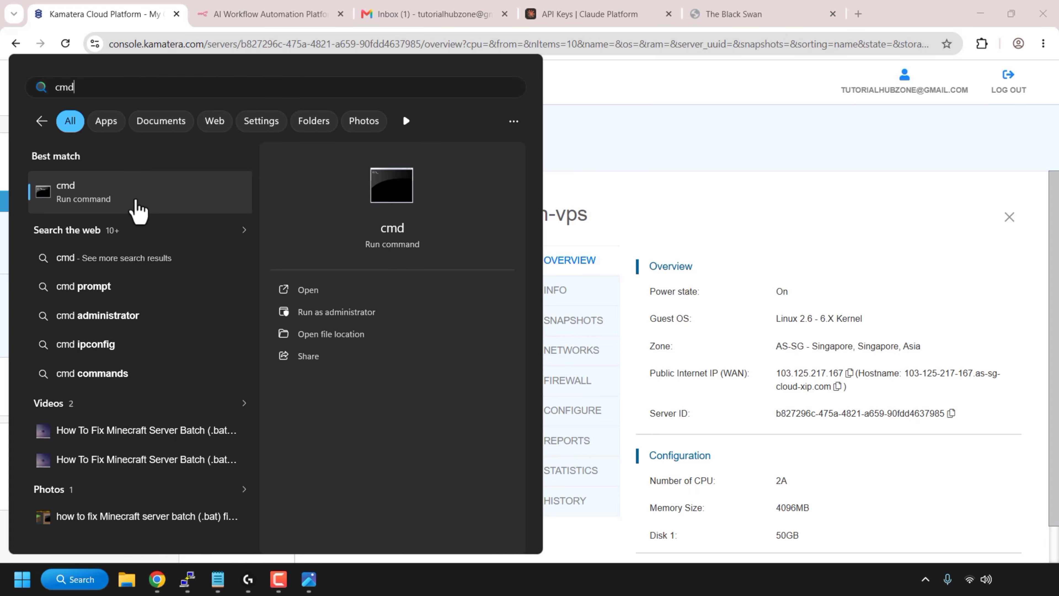
pyautogui.click(374, 290)
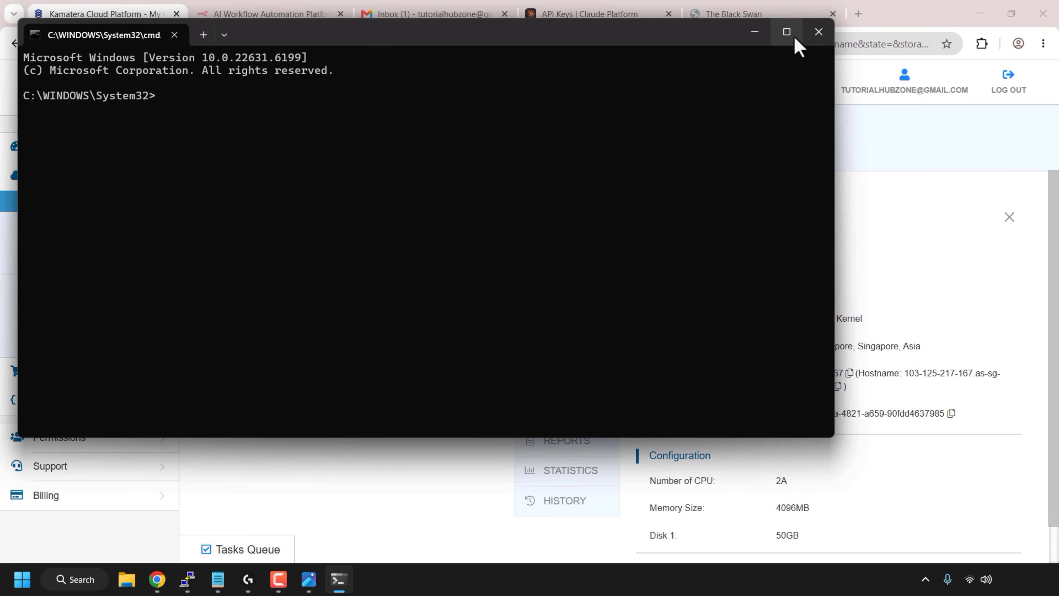
pyautogui.click(787, 32)
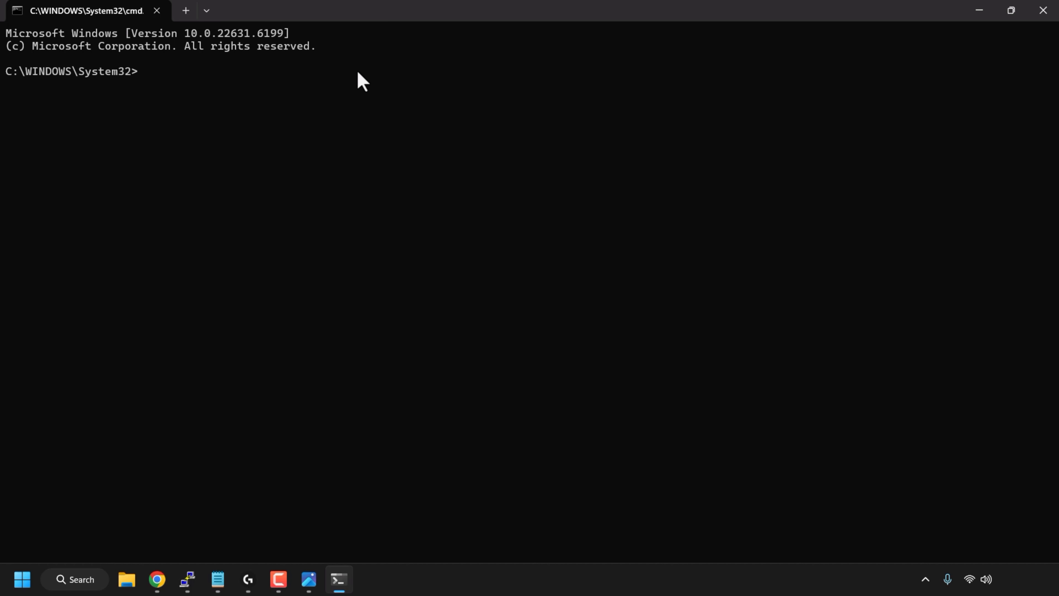
pyautogui.write('ssh root@')
pyautogui.hotkey('ctrl', 'v')
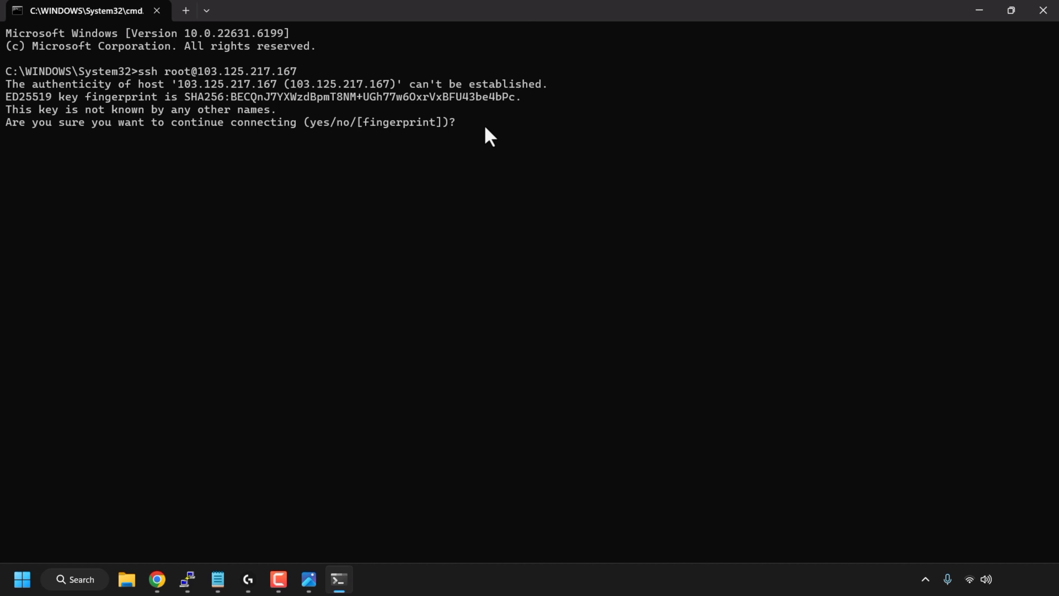
pyautogui.write('yes')
pyautogui.press('Return')
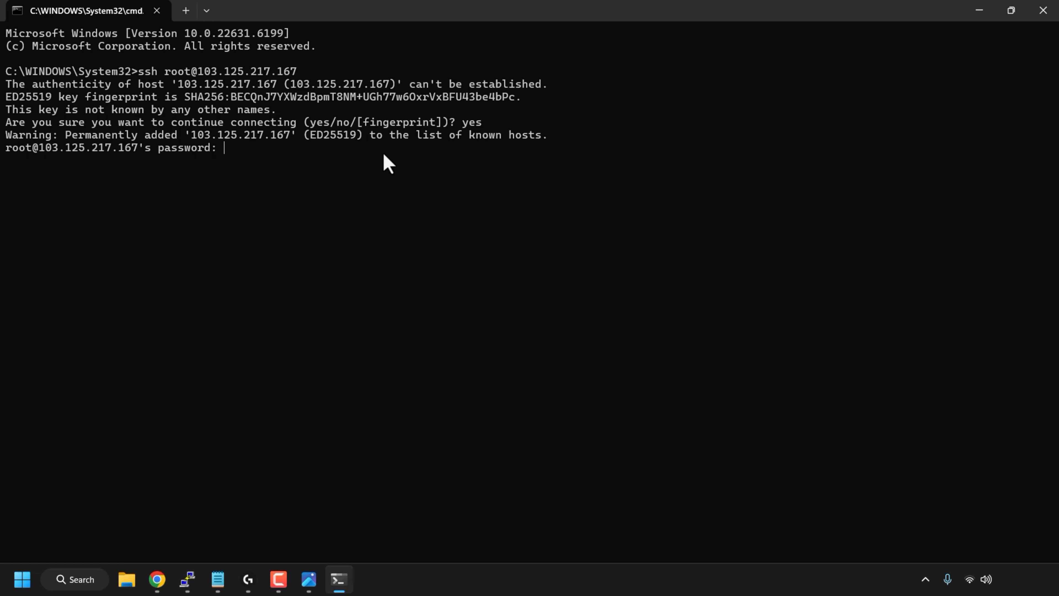
pyautogui.press('Return')
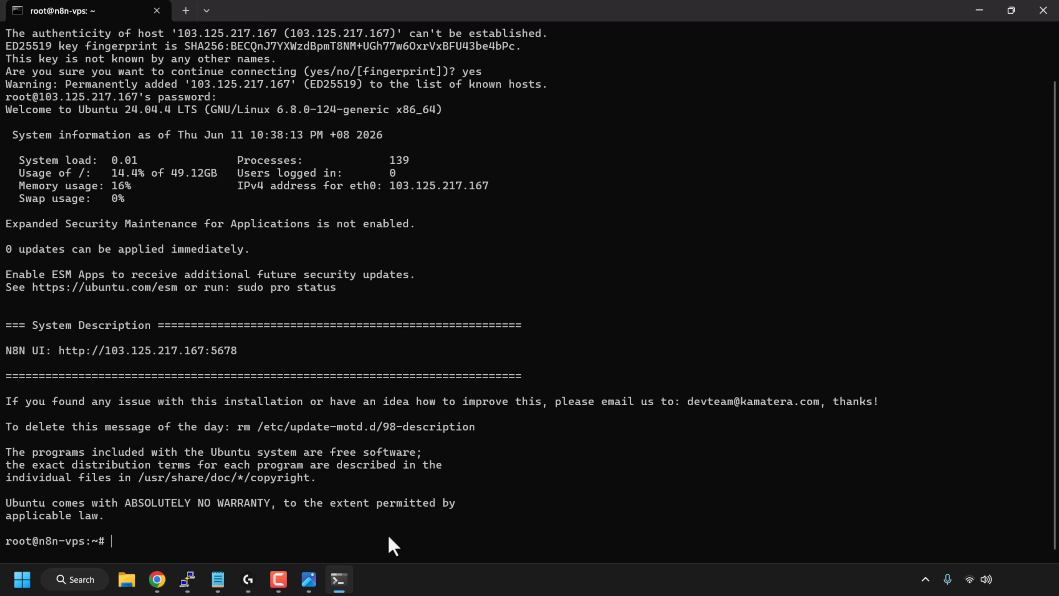
# Step: Copy the command "docker stop n8n || true" from the Notepad notes and run it in the server's SSH session
pyautogui.click(218, 579)
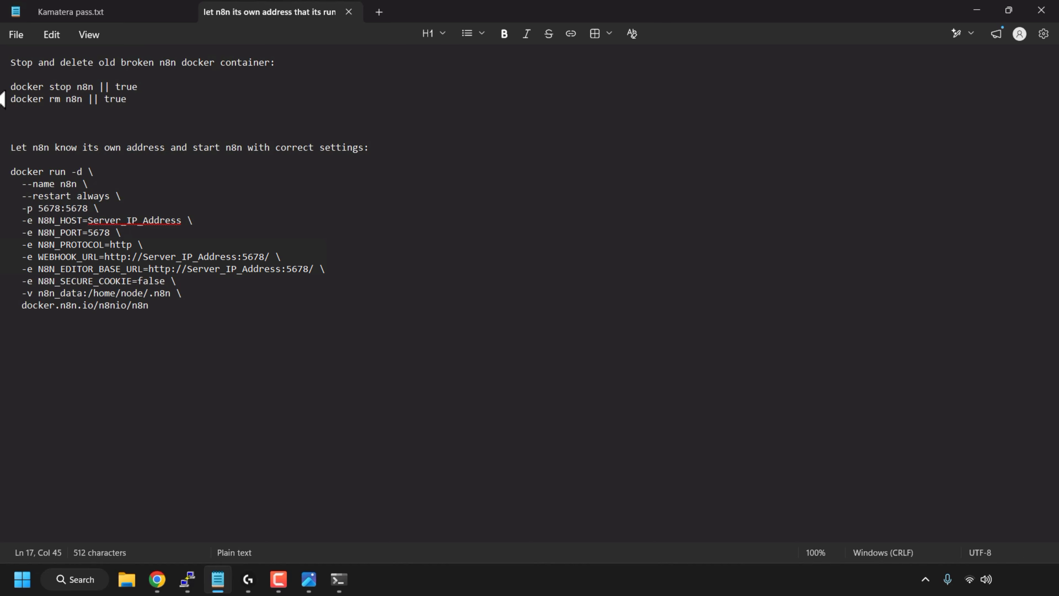
pyautogui.click(11, 87)
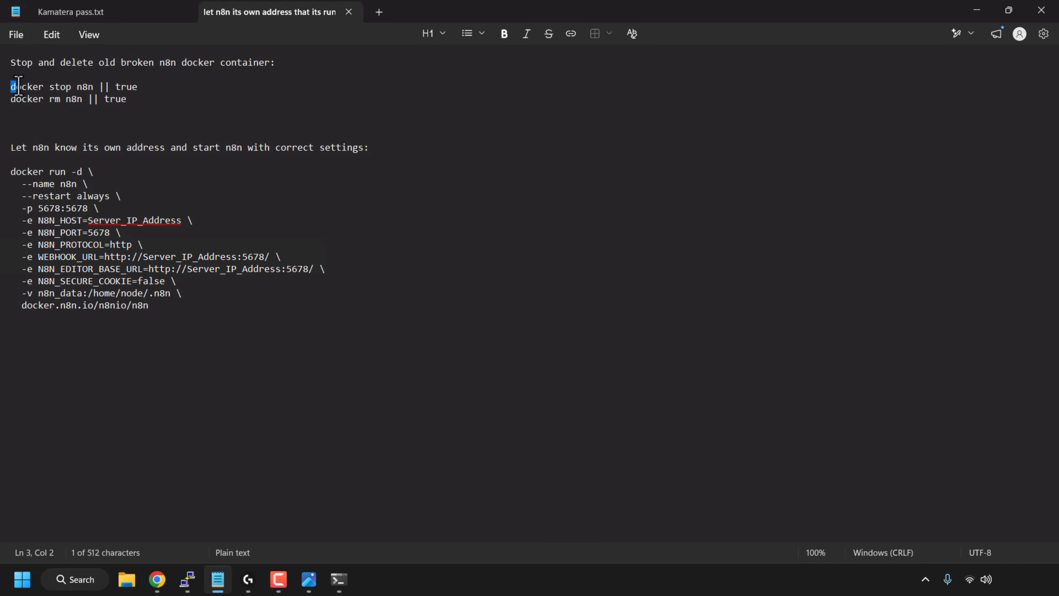
pyautogui.keyDown('shift'); pyautogui.click(137, 86); pyautogui.keyUp('shift')
pyautogui.rightClick(124, 100)
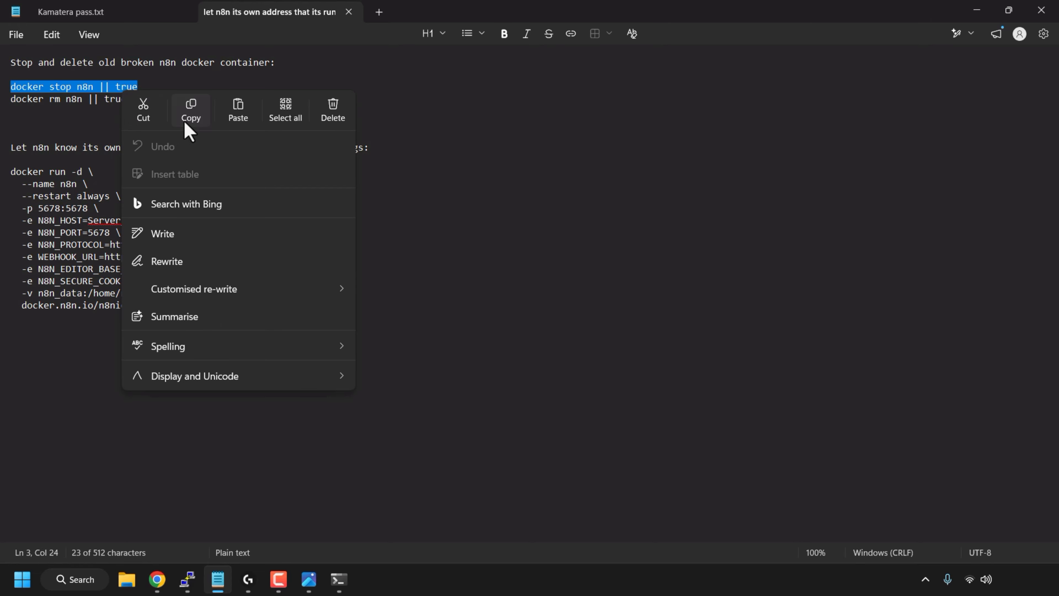
pyautogui.click(184, 115)
pyautogui.click(338, 578)
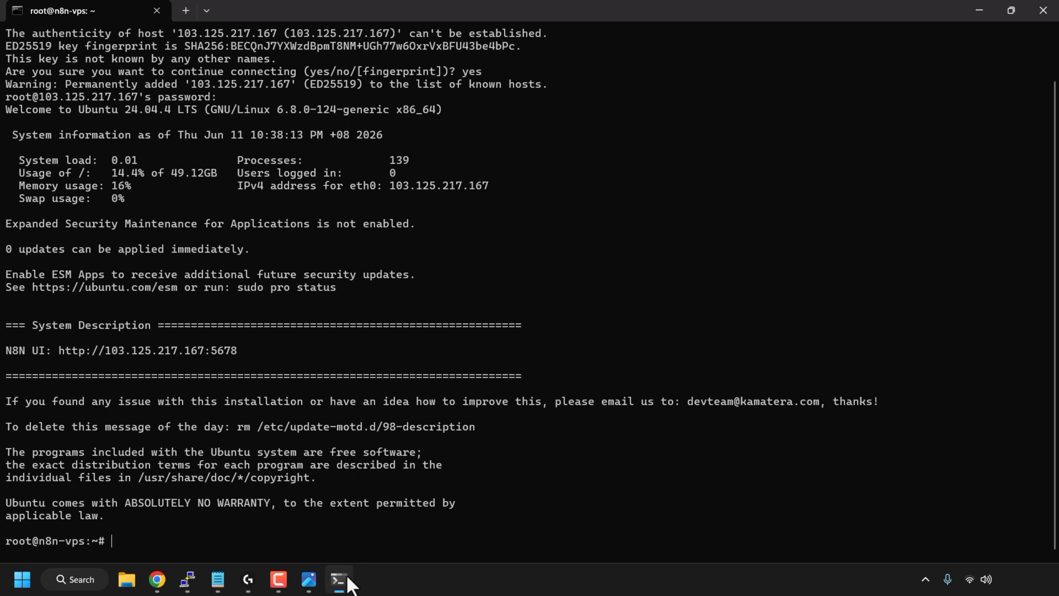
pyautogui.rightClick(262, 536)
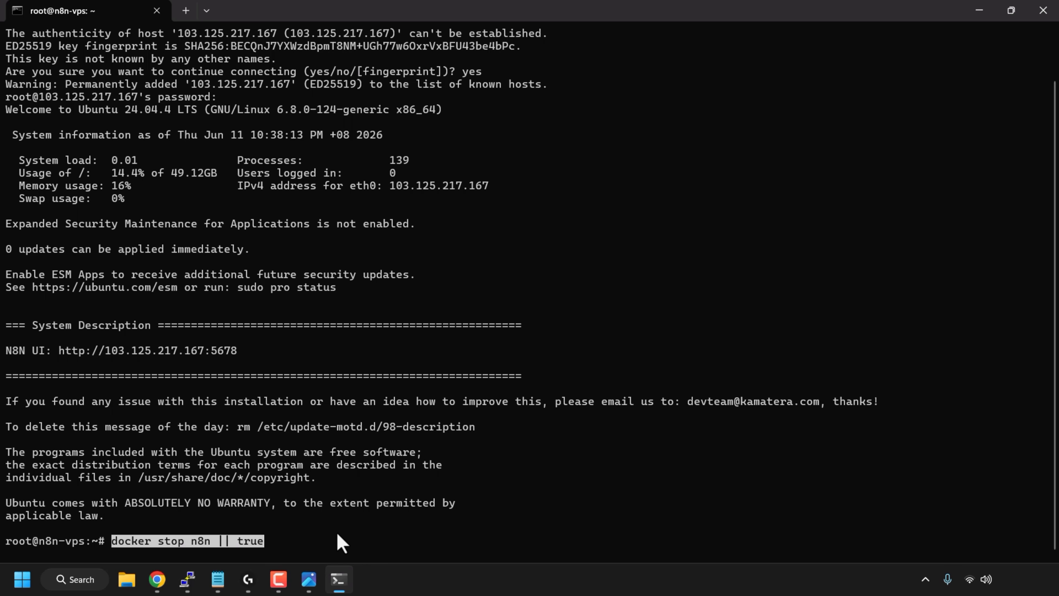
pyautogui.press('Return')
# Step: Copy the command "docker rm n8n || true" from the Notepad notes and run it in the server's SSH session
pyautogui.click(218, 579)
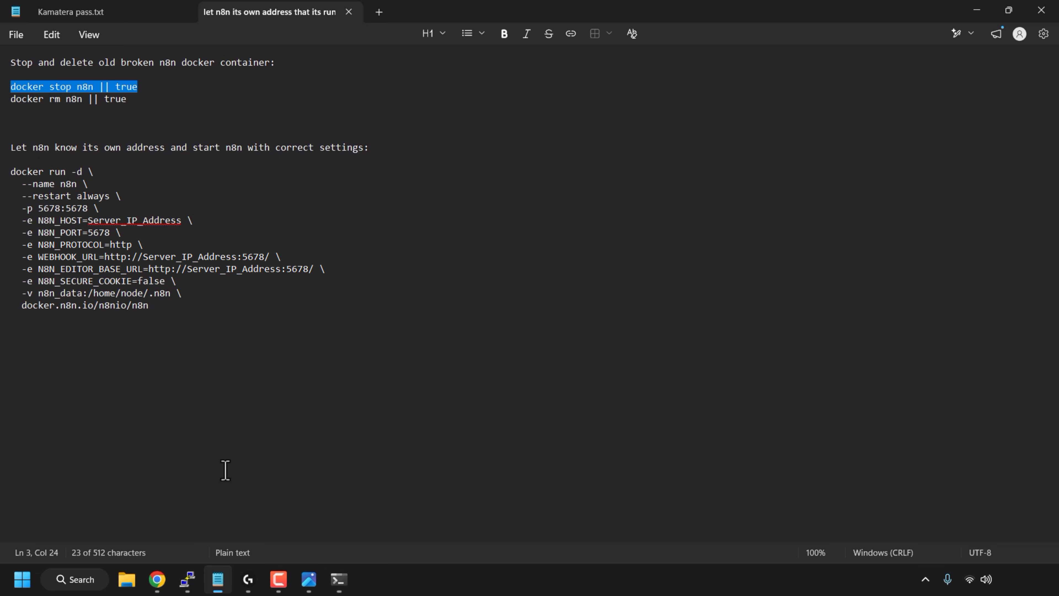
pyautogui.moveTo(10, 100); pyautogui.dragTo(124, 106)
pyautogui.rightClick(124, 106)
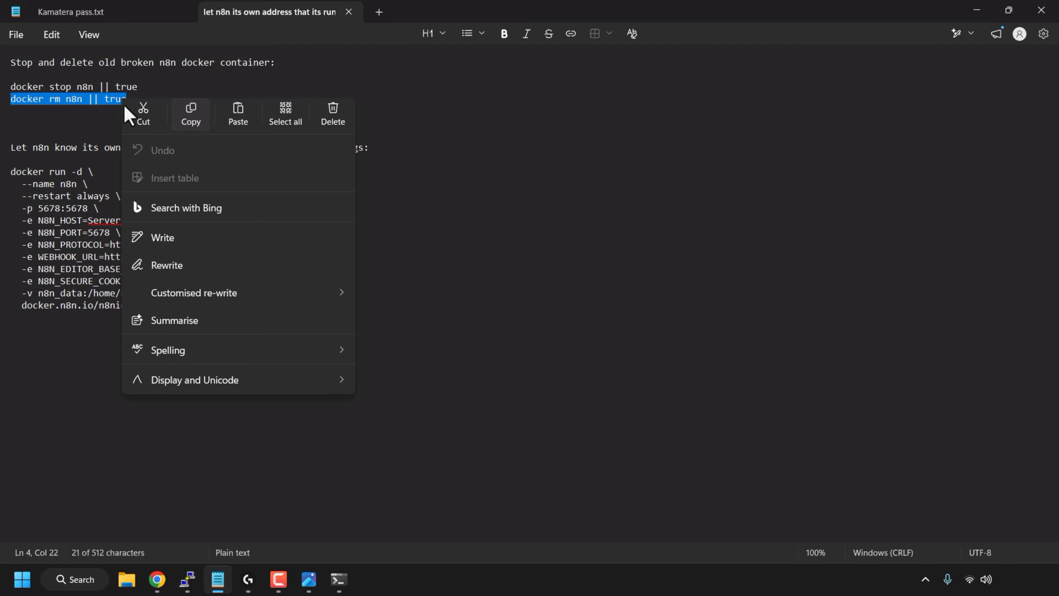
pyautogui.click(189, 128)
pyautogui.click(339, 579)
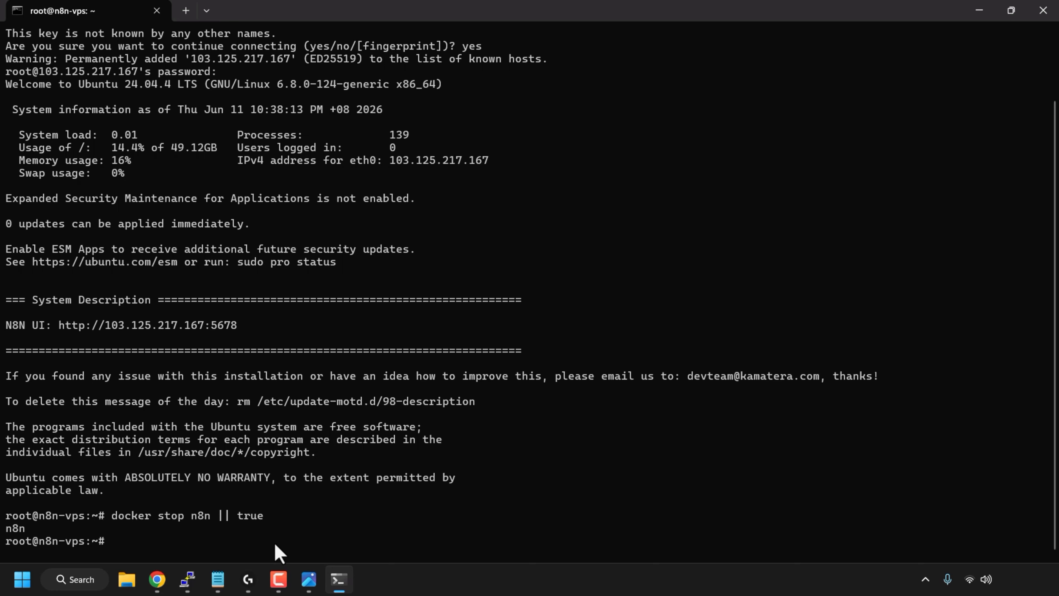
pyautogui.rightClick(273, 541)
pyautogui.press('Return')
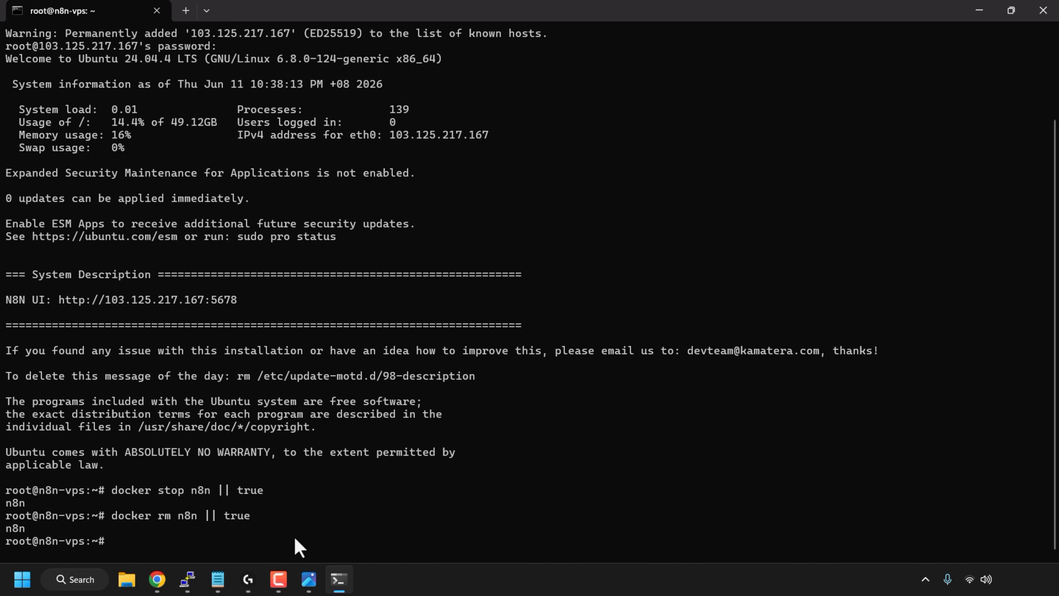
# Step: Copy the n8n-vps public internet IP from Kamatera and replace the N8N_HOST placeholder in the Notepad notes with 103.125.217.167
pyautogui.click(157, 579)
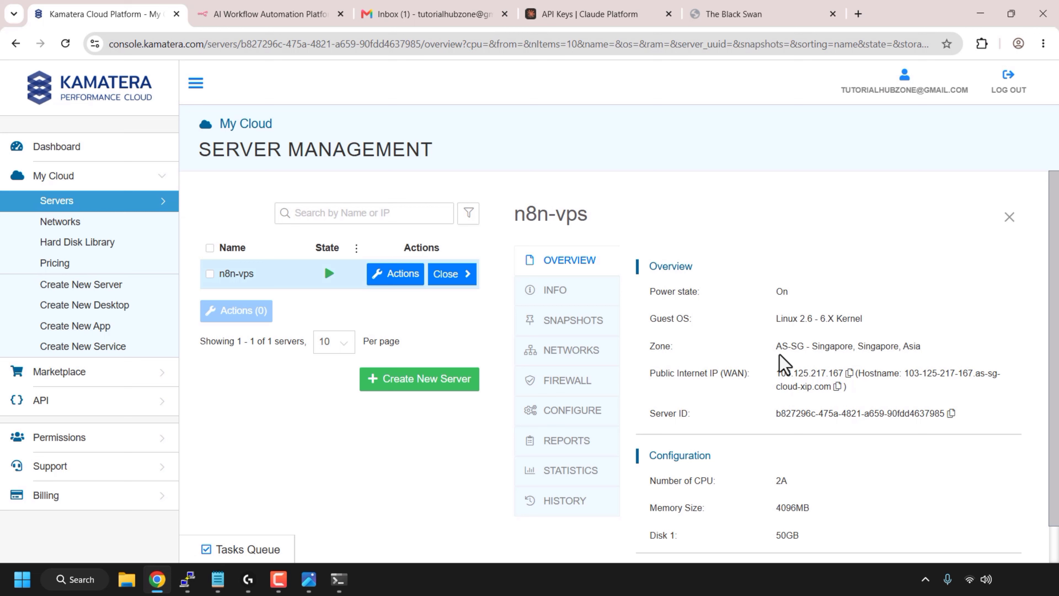
pyautogui.click(848, 373)
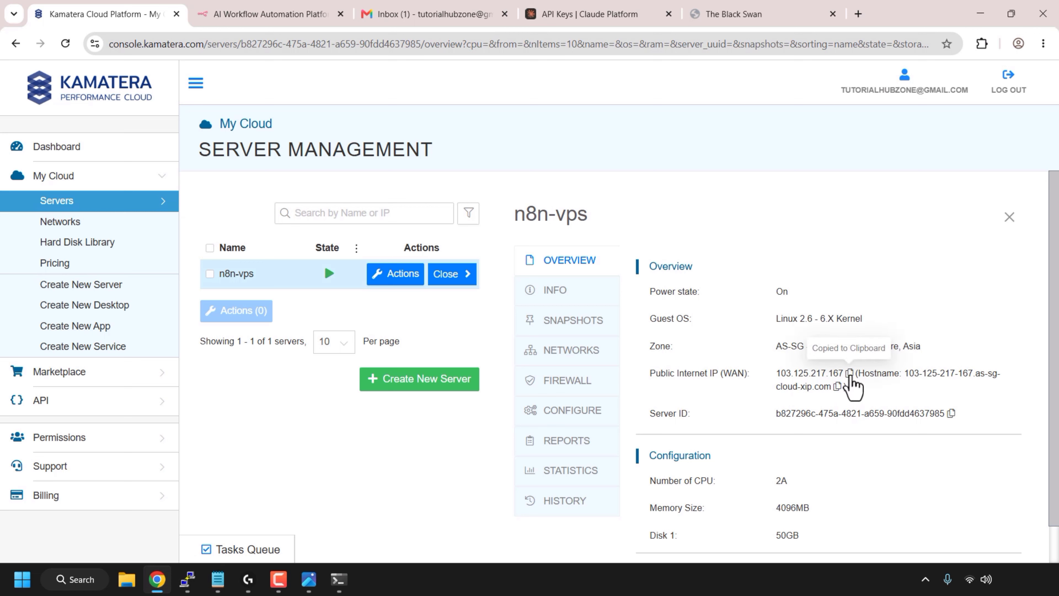
pyautogui.click(218, 579)
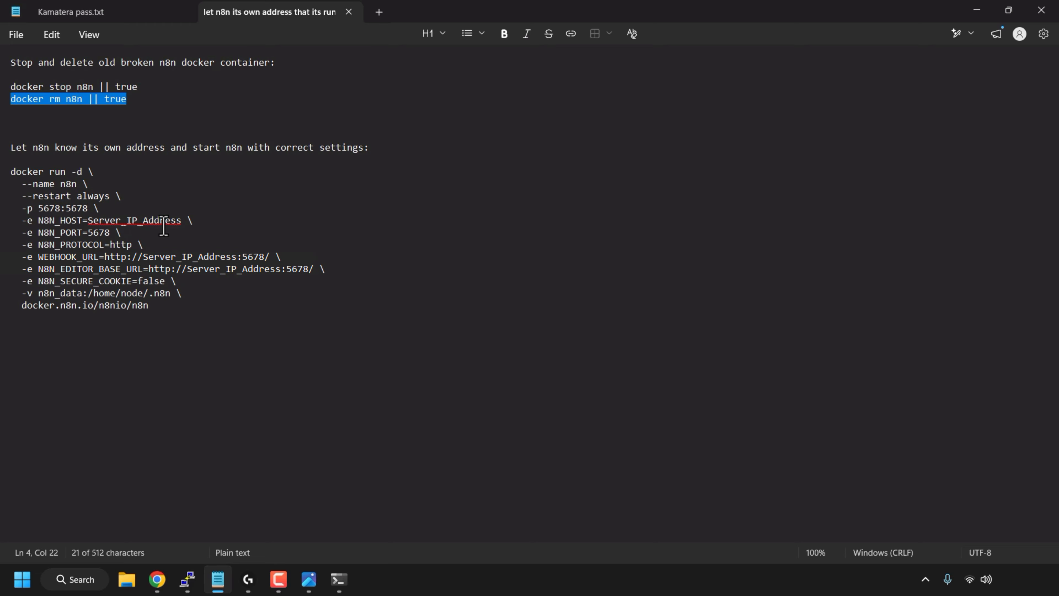
pyautogui.click(90, 221)
pyautogui.moveTo(90, 221); pyautogui.dragTo(182, 221)
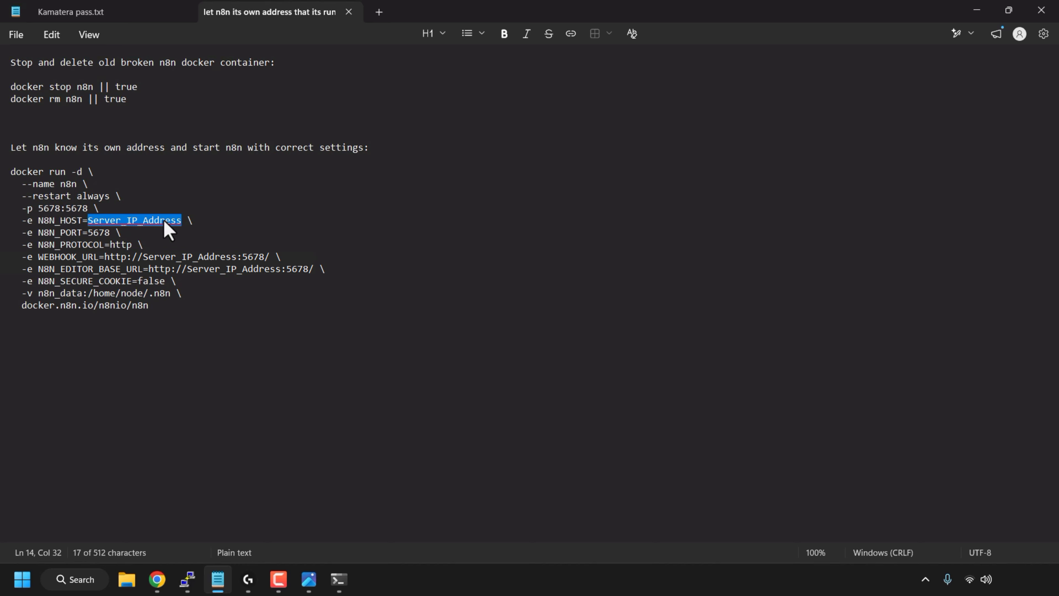
pyautogui.rightClick(165, 221)
pyautogui.click(280, 270)
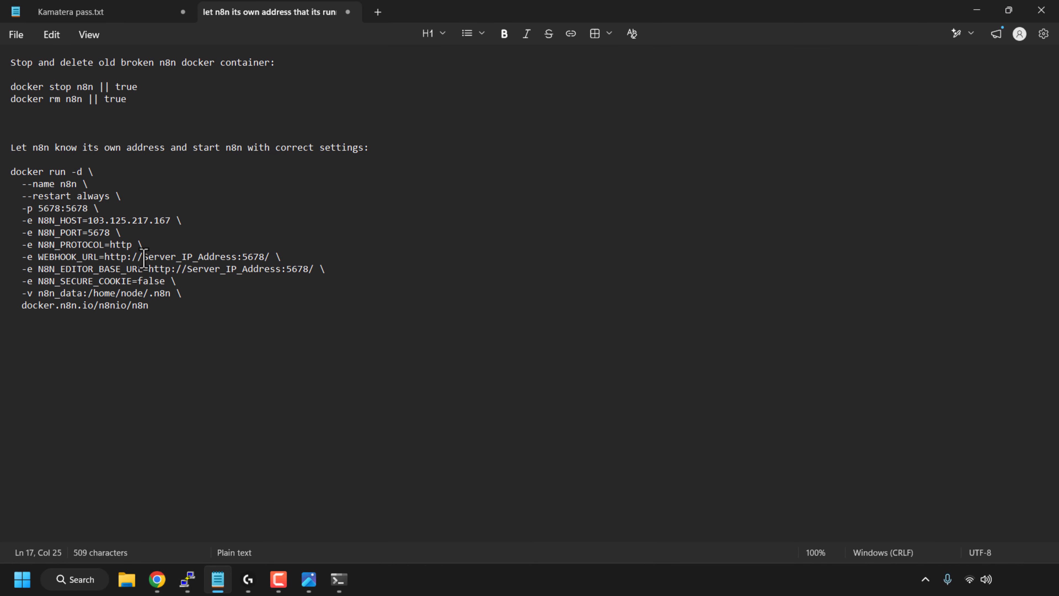
# Step: Replace the Server_IP_Address placeholders in the WEBHOOK_URL and N8N_EDITOR_BASE_URL lines with 103.125.217.167
pyautogui.moveTo(143, 256); pyautogui.dragTo(237, 260)
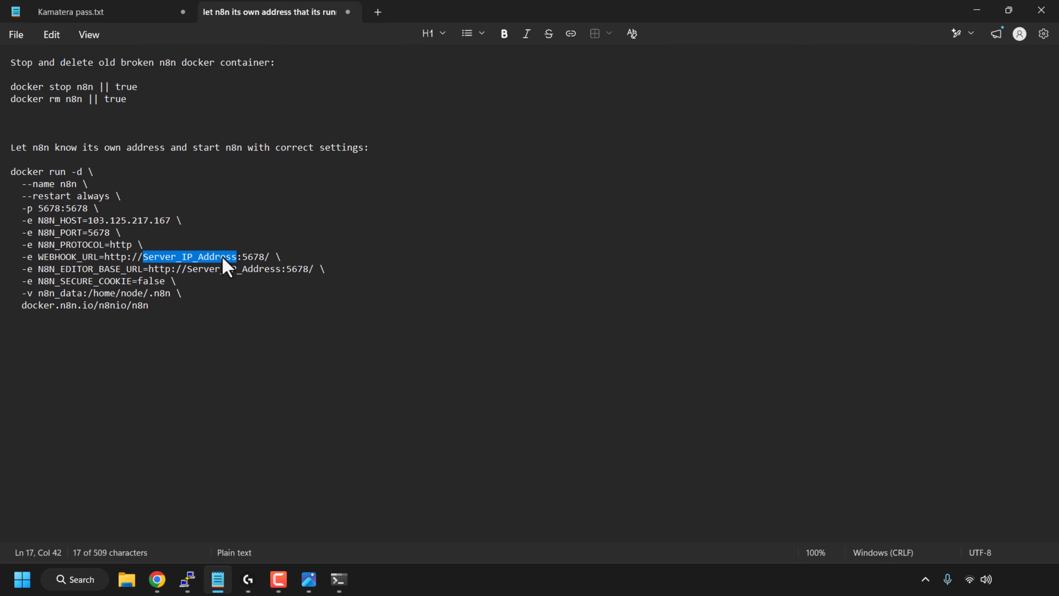
pyautogui.rightClick(223, 259)
pyautogui.click(339, 276)
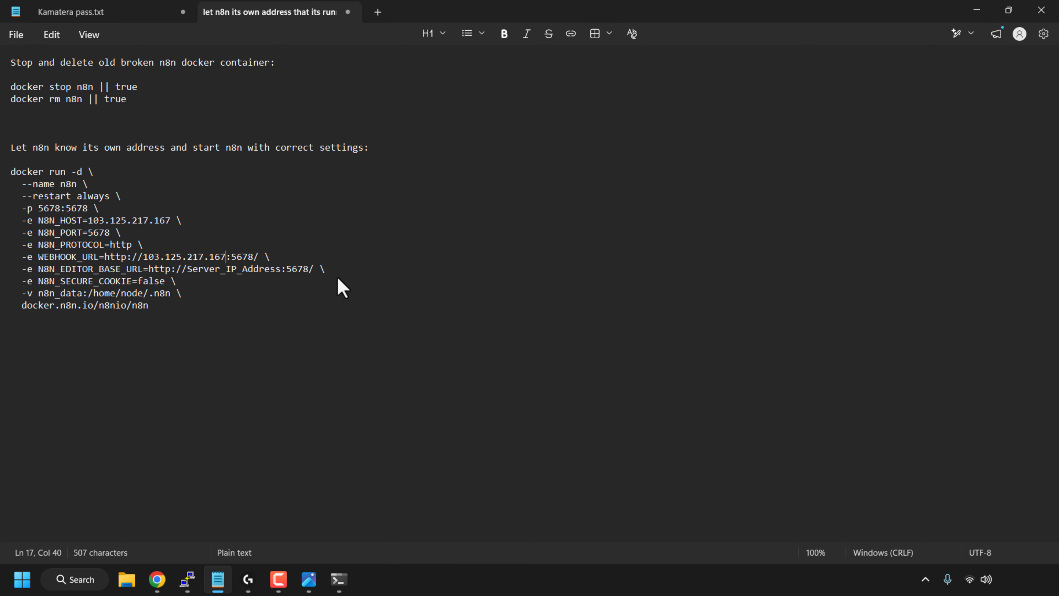
pyautogui.moveTo(187, 269); pyautogui.dragTo(281, 276)
pyautogui.rightClick(274, 277)
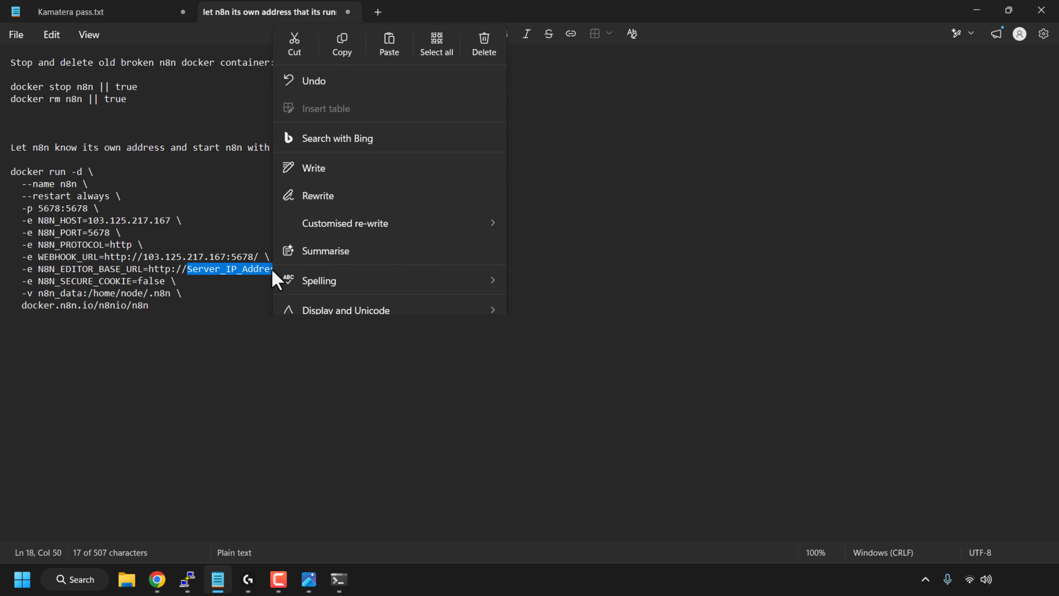
pyautogui.click(389, 25)
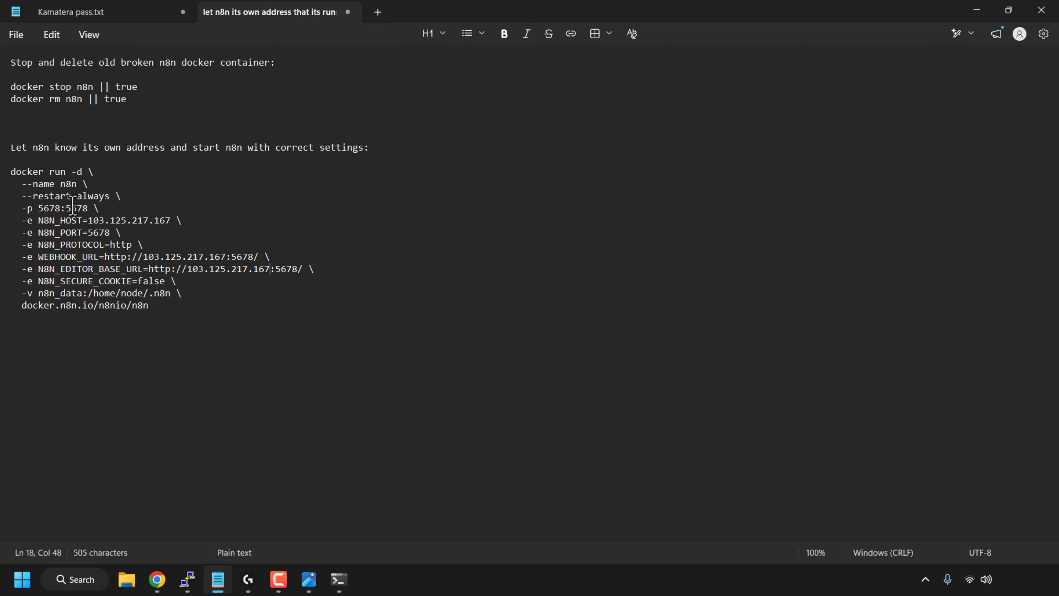
# Step: Copy the full docker run command from "docker run -d" through "docker.n8n.io/n8nio/n8n" and run it in the server's SSH session
pyautogui.moveTo(10, 172); pyautogui.dragTo(155, 309)
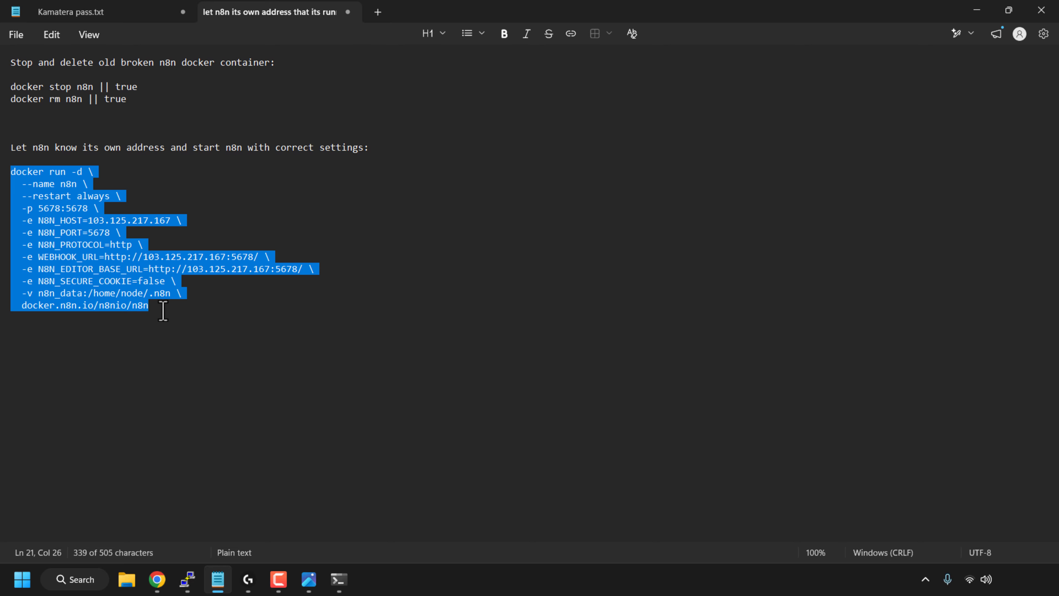
pyautogui.rightClick(63, 232)
pyautogui.click(137, 249)
pyautogui.click(339, 579)
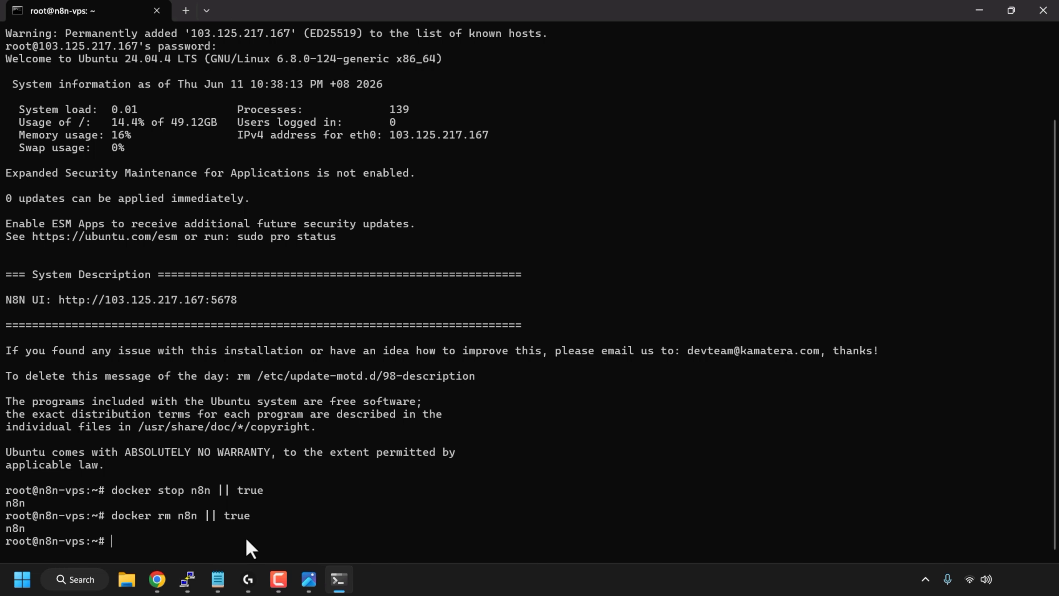
pyautogui.hotkey('ctrl', 'v')
pyautogui.press('Return')
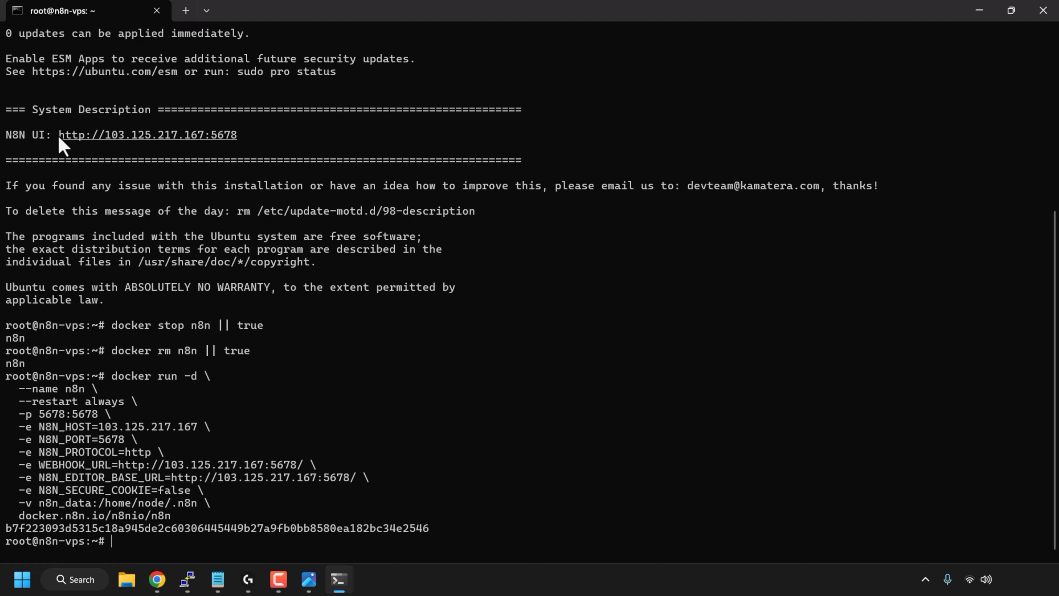
pyautogui.moveTo(62, 137); pyautogui.dragTo(232, 141)
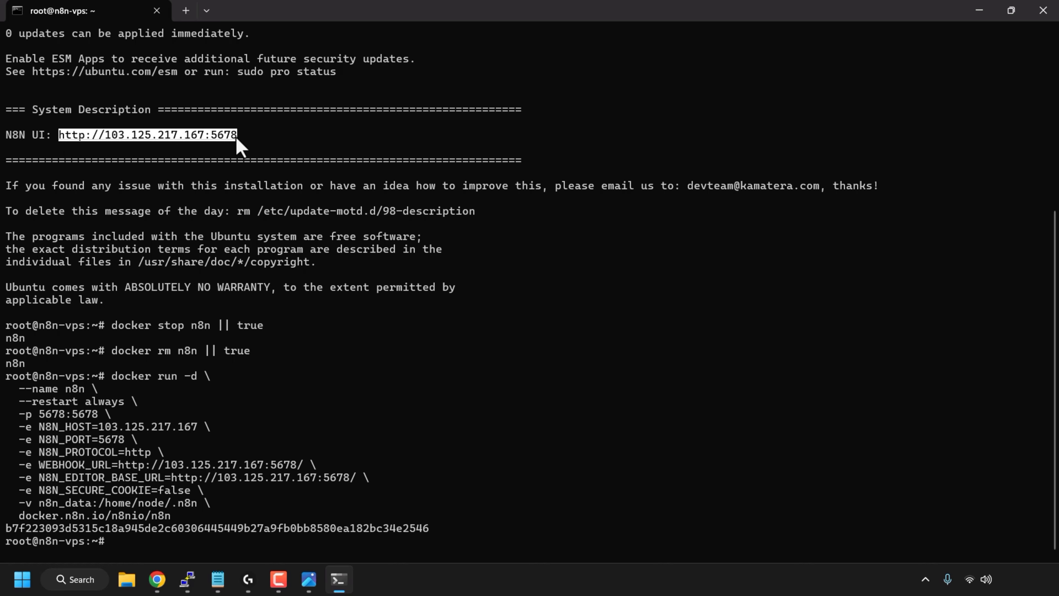
pyautogui.hotkey('ctrl', 'c')
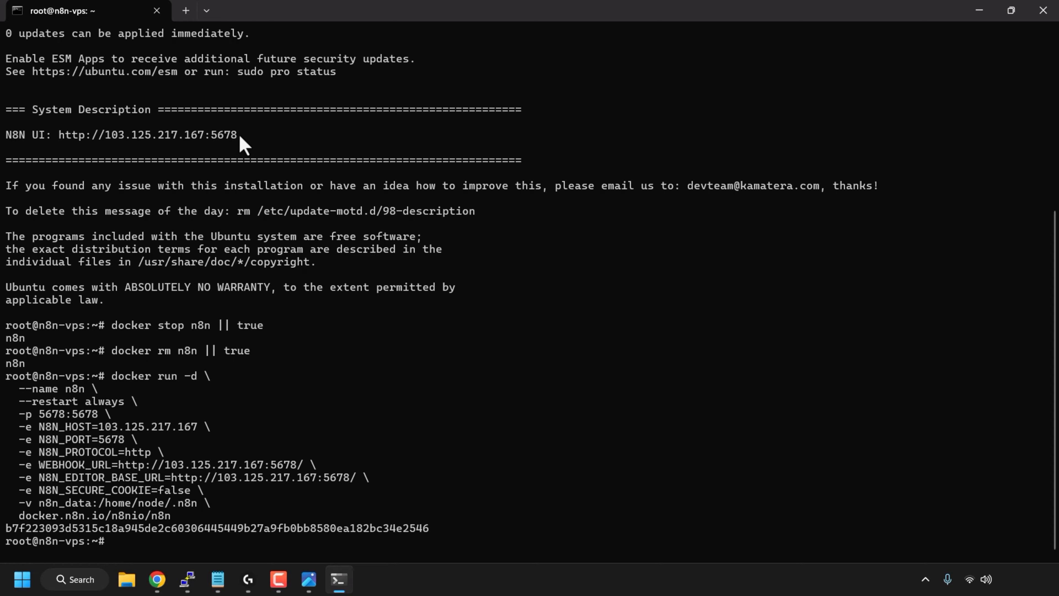
pyautogui.click(164, 580)
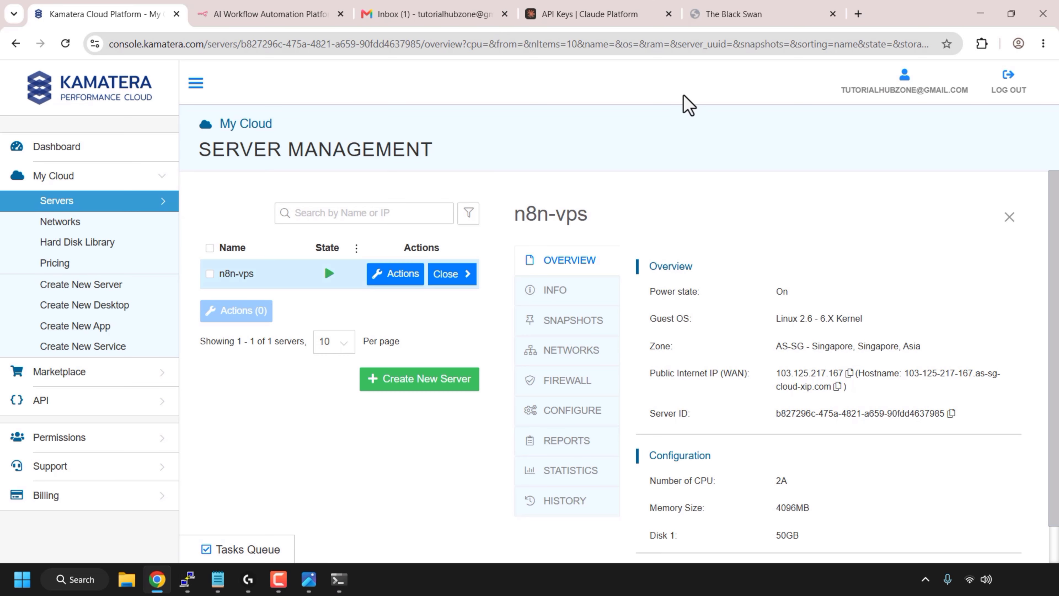
pyautogui.click(855, 15)
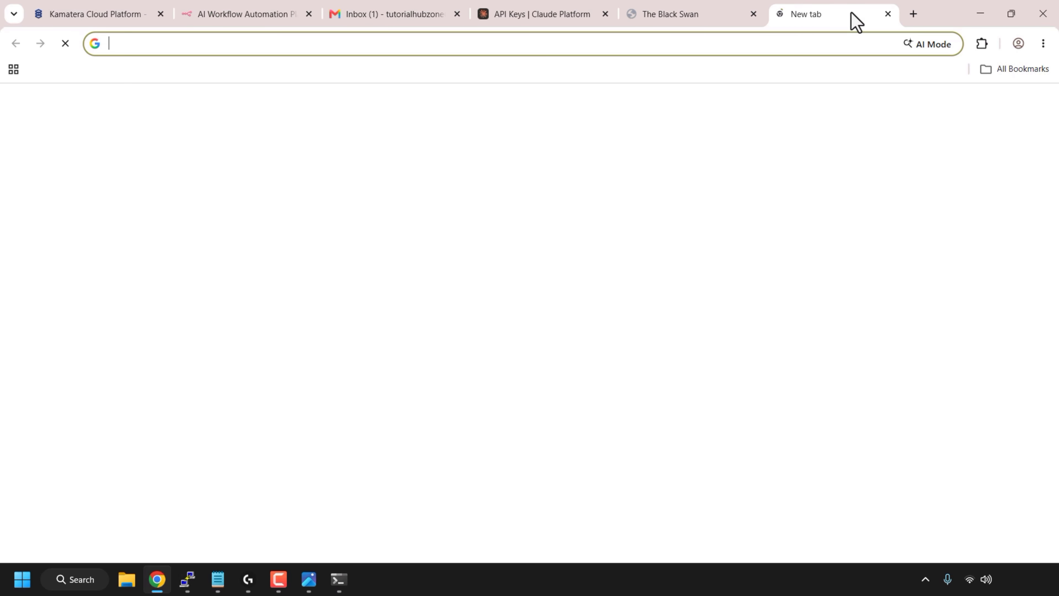
pyautogui.rightClick(443, 43)
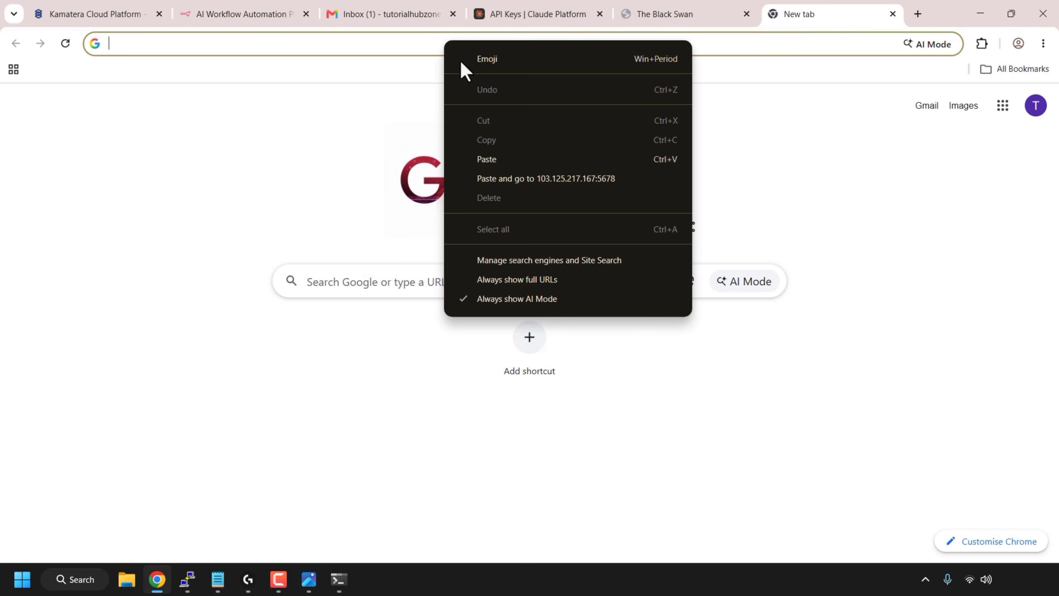
pyautogui.click(527, 159)
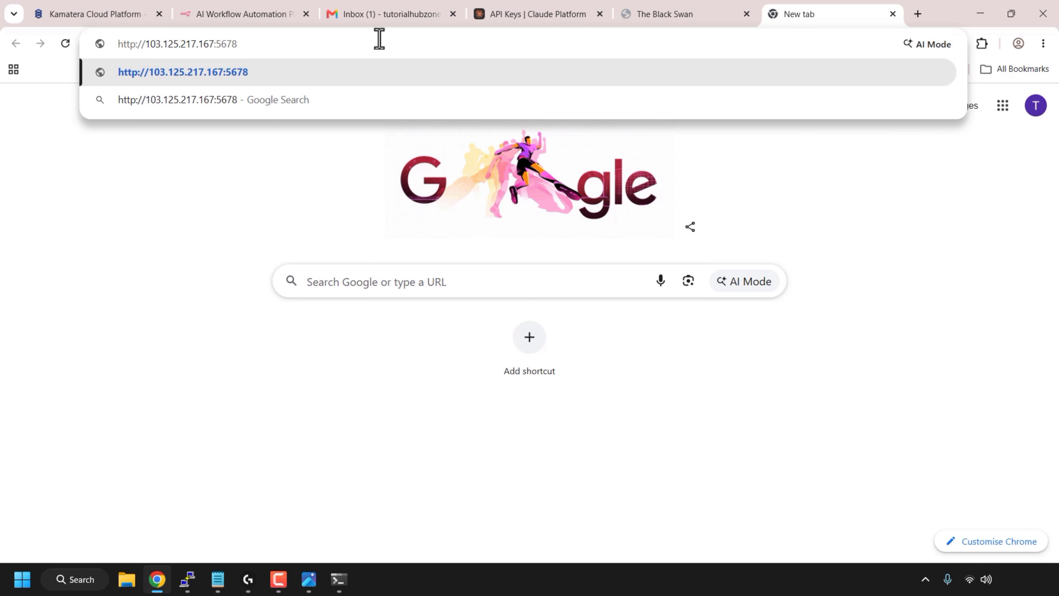
pyautogui.press('Return')
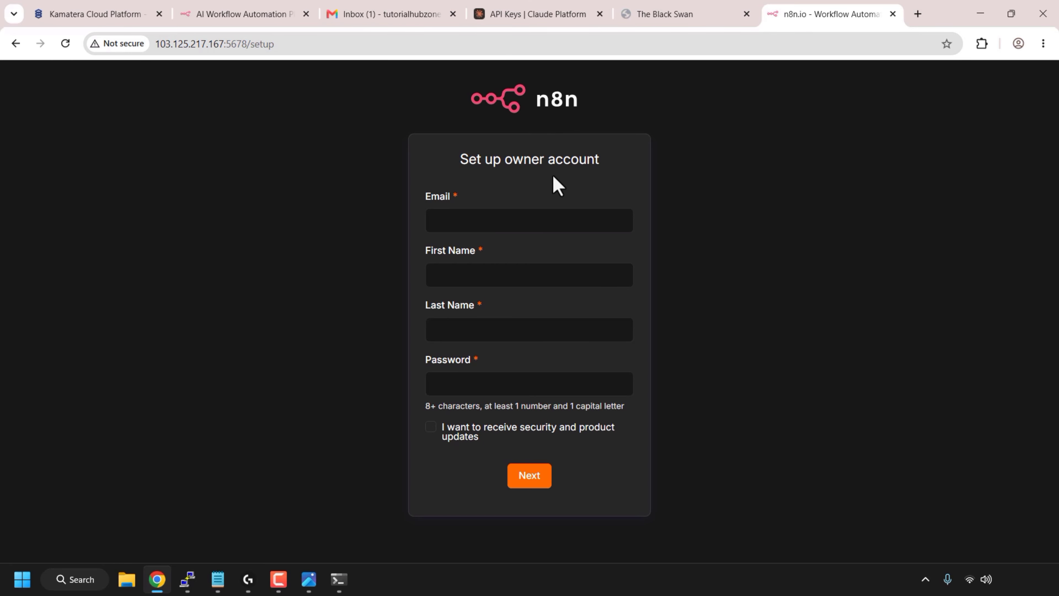
# Step: Fill in the owner account's email, first name and last name on the n8n setup form
pyautogui.click(563, 223)
pyautogui.hotkey('ctrl', 'v')
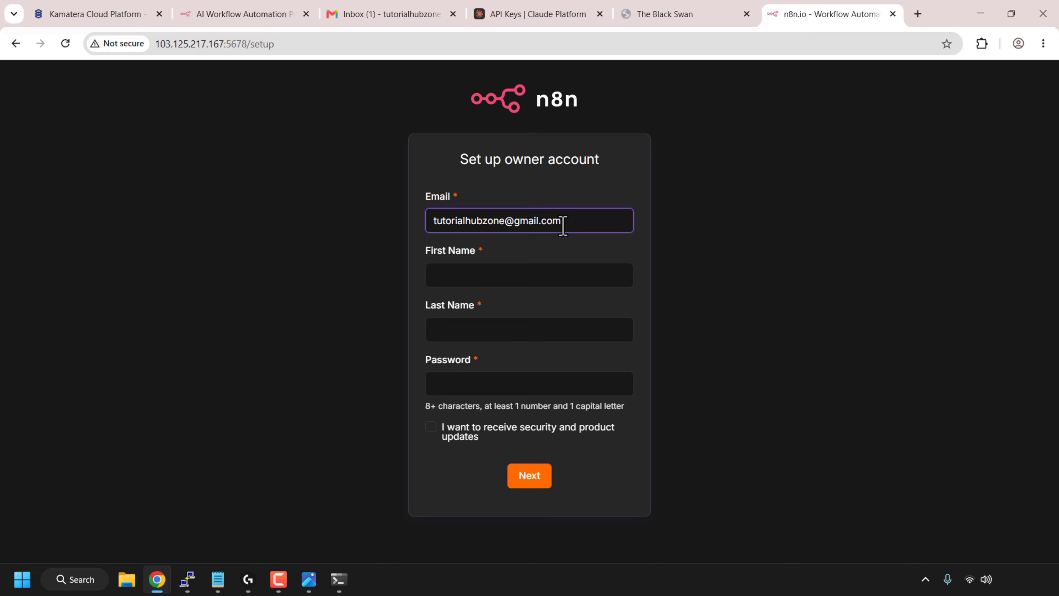
pyautogui.click(560, 272)
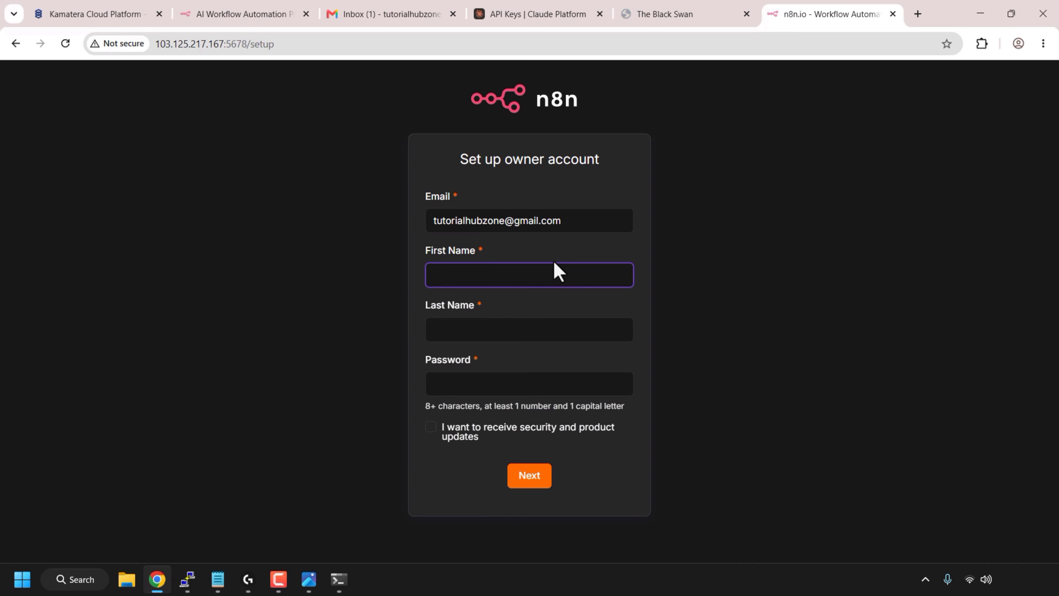
pyautogui.write('websplaining')
pyautogui.click(536, 335)
pyautogui.press('capslock')
pyautogui.write('YT')
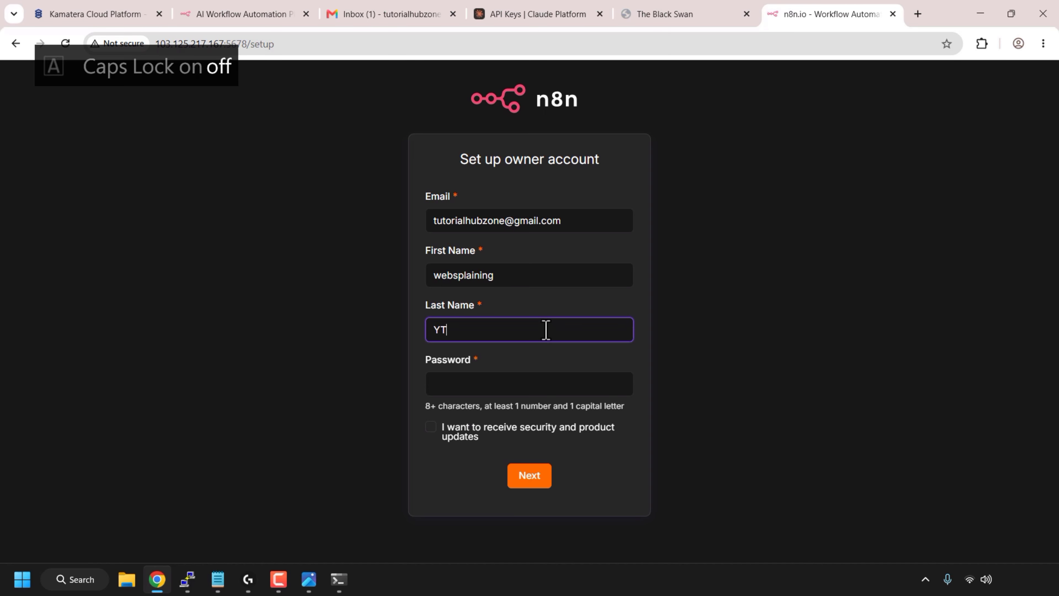
# Step: Enter the owner account's password, submit the setup form, and decline saving the password in the browser
pyautogui.click(550, 391)
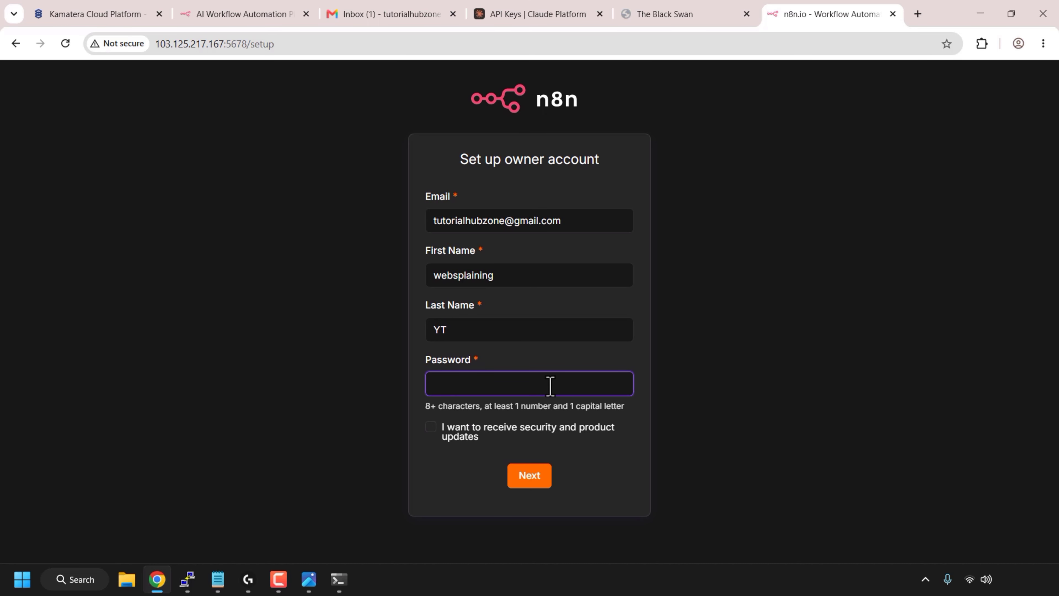
pyautogui.hotkey('ctrl', 'v')
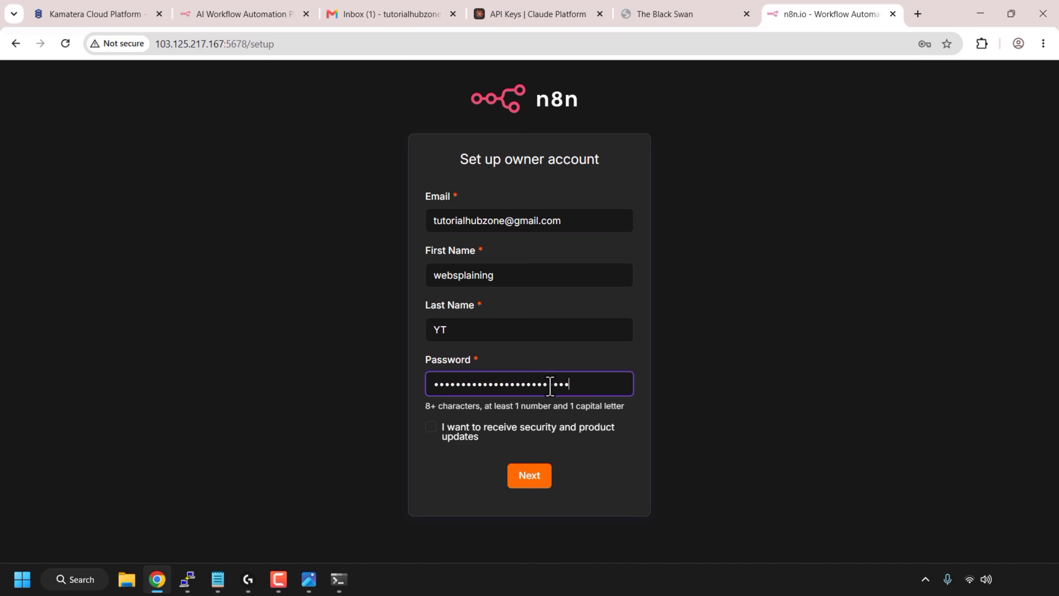
pyautogui.click(538, 477)
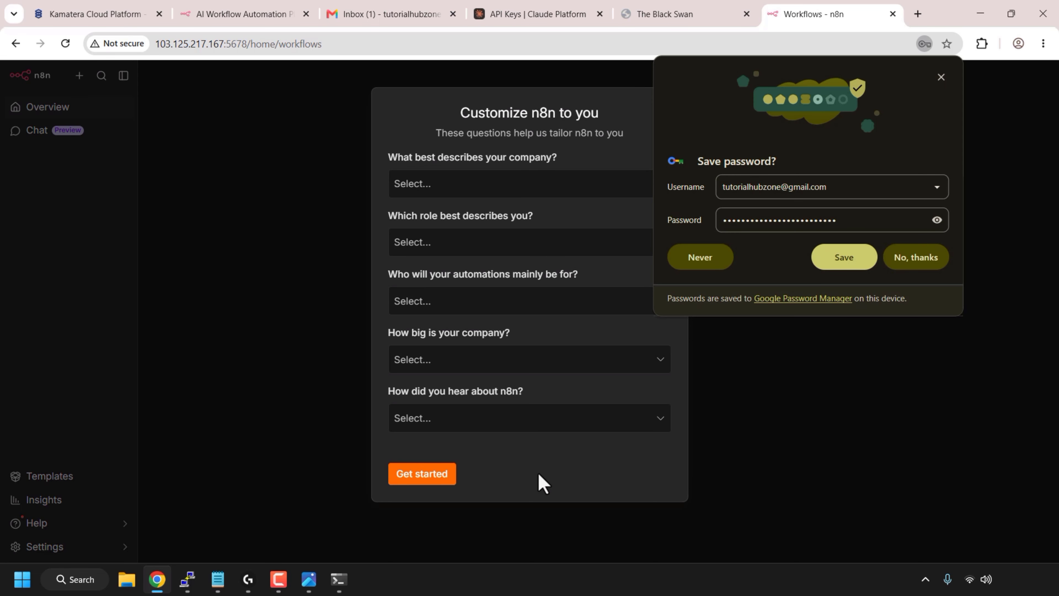
pyautogui.click(913, 267)
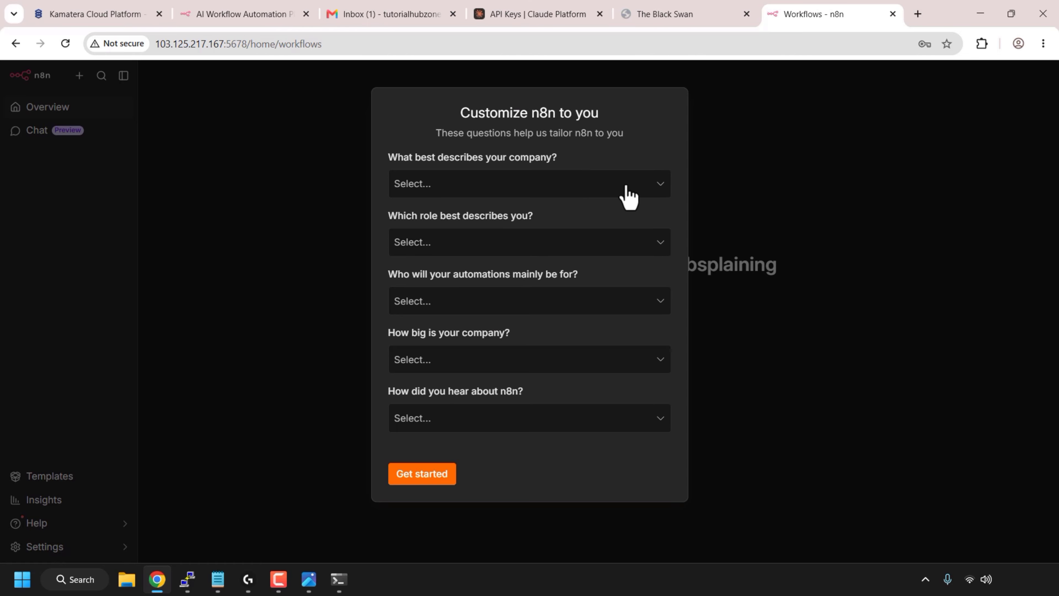
# Step: Complete and submit the n8n customization survey with Education, Customer support, Myself, Less than 20 people and YouTube
pyautogui.click(663, 189)
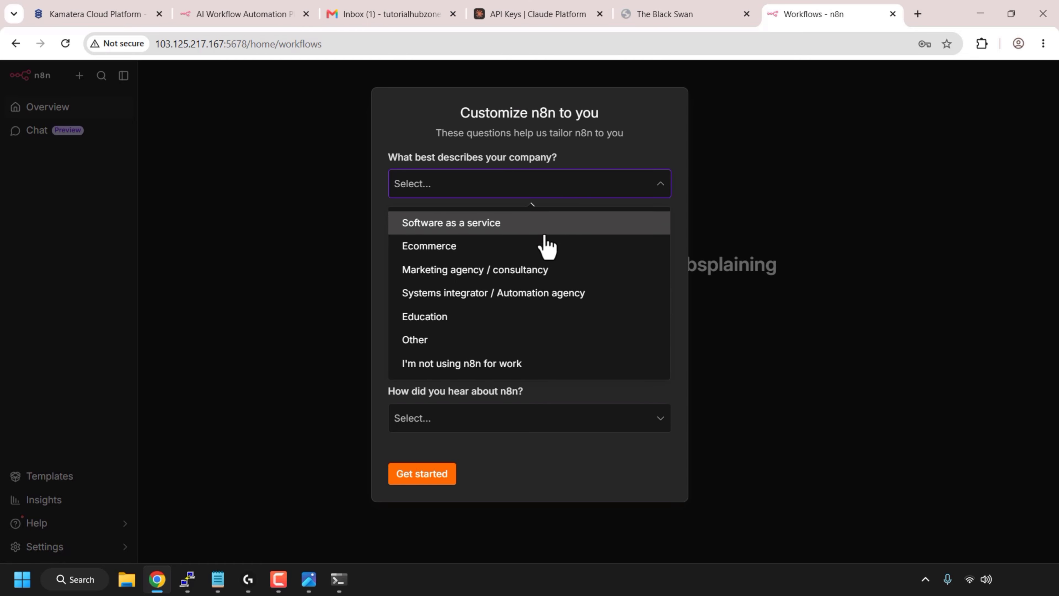
pyautogui.click(534, 317)
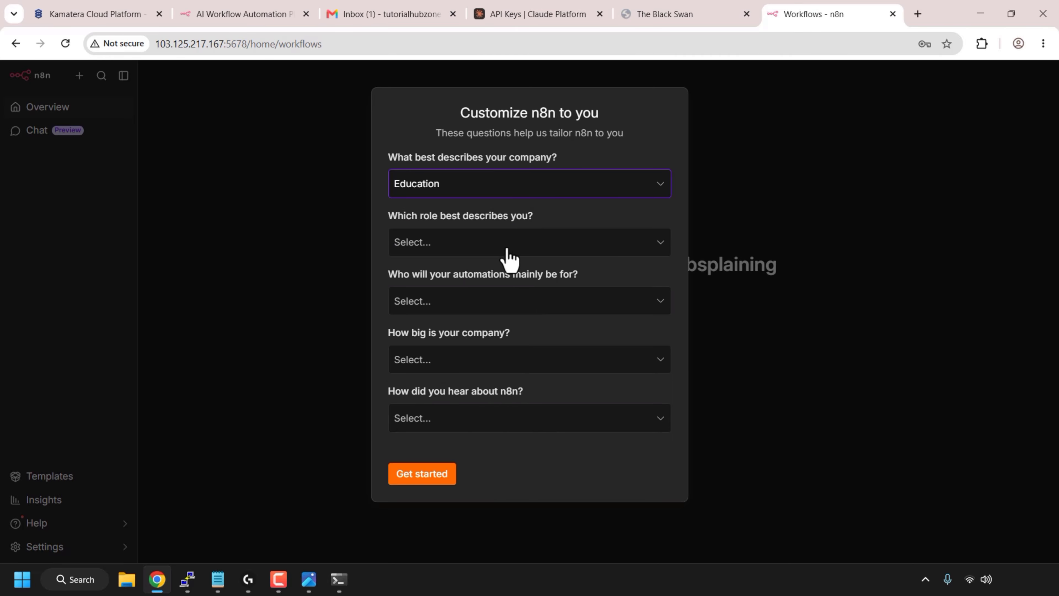
pyautogui.click(509, 248)
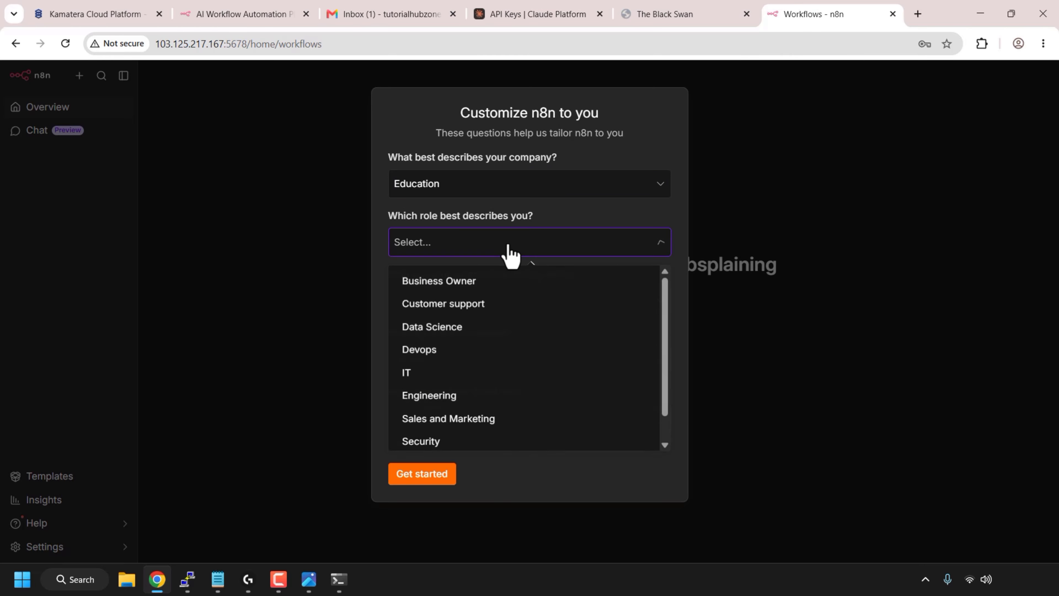
pyautogui.click(511, 305)
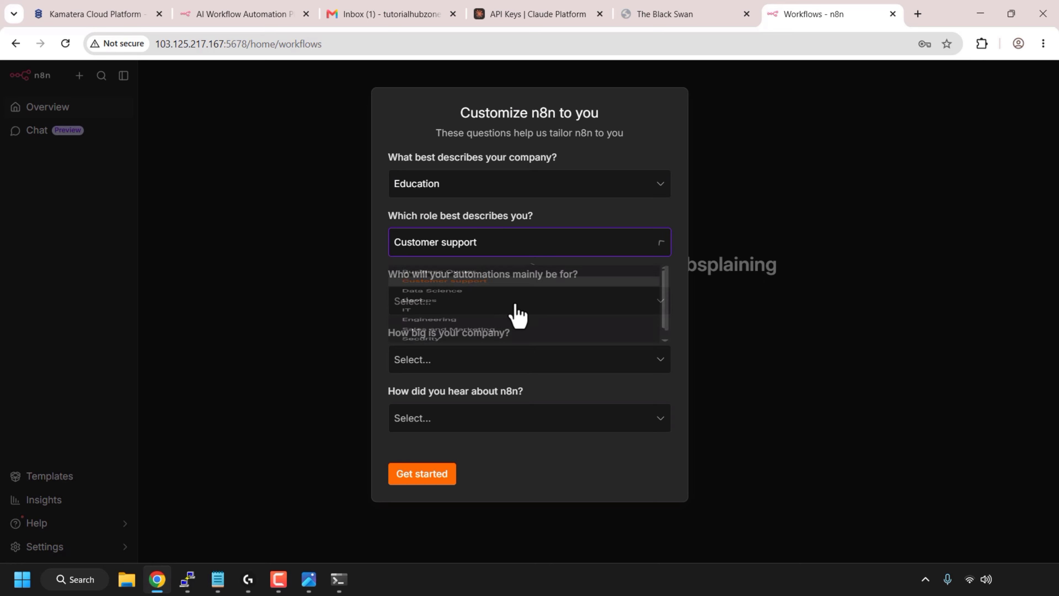
pyautogui.click(530, 305)
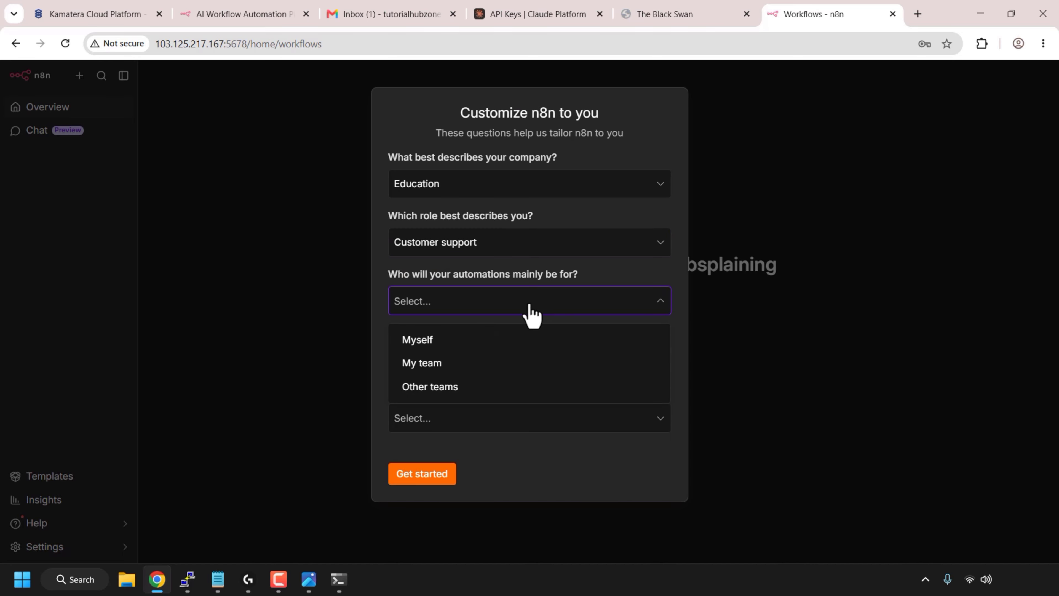
pyautogui.click(530, 343)
pyautogui.click(538, 367)
pyautogui.click(515, 400)
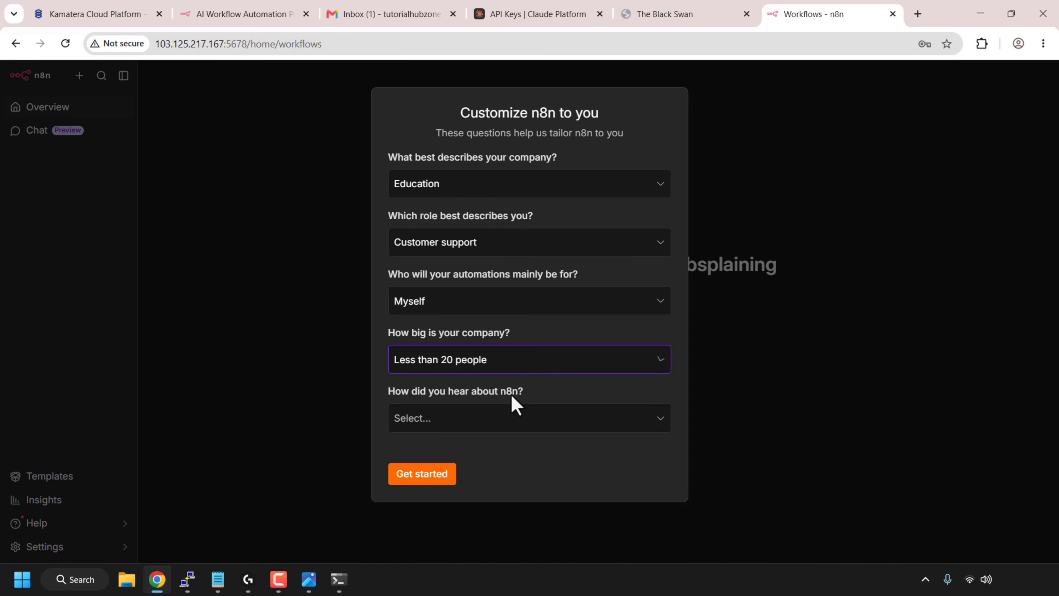
pyautogui.click(561, 418)
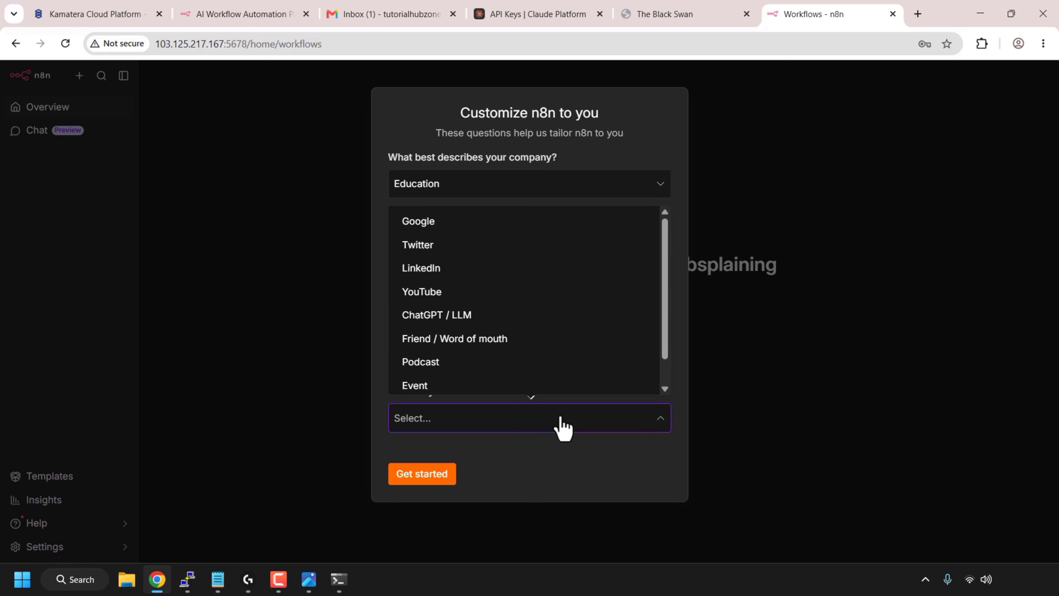
pyautogui.click(543, 297)
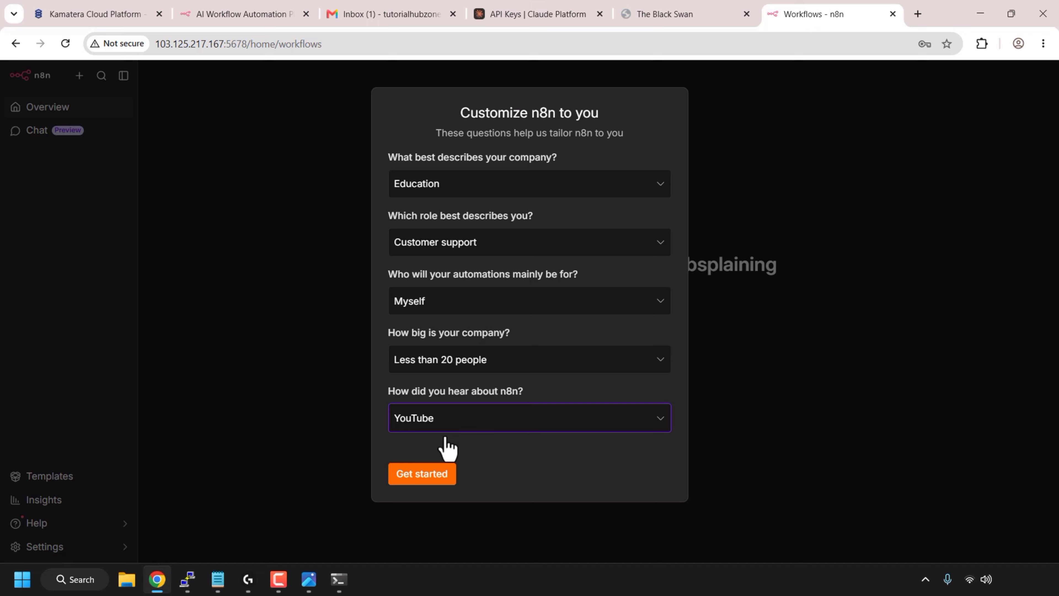
pyautogui.click(442, 475)
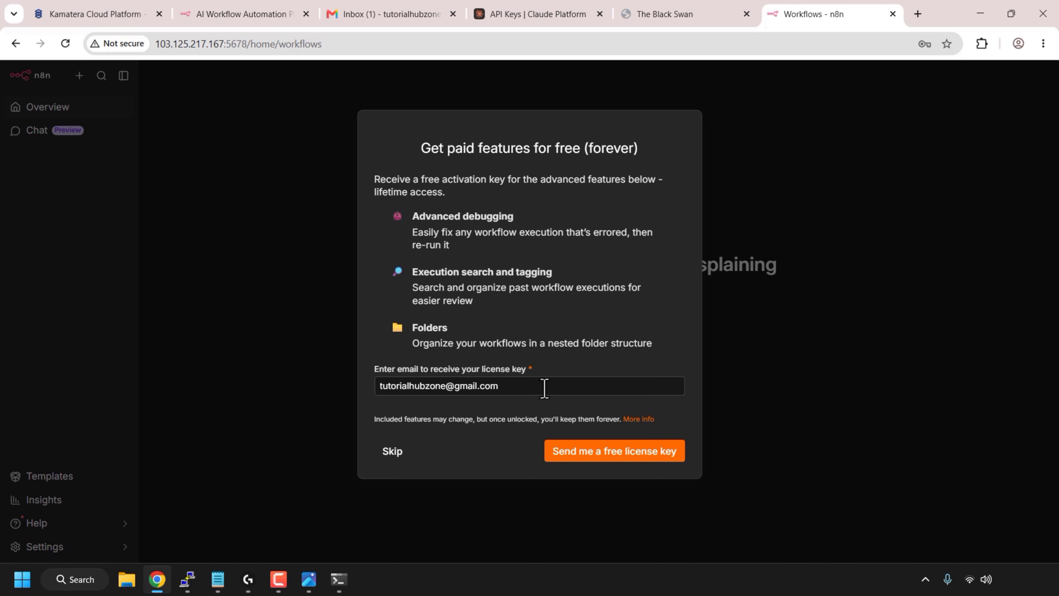
# Step: Request the free n8n license key by email, then open the n8n.io message in Gmail and copy the license key
pyautogui.click(652, 460)
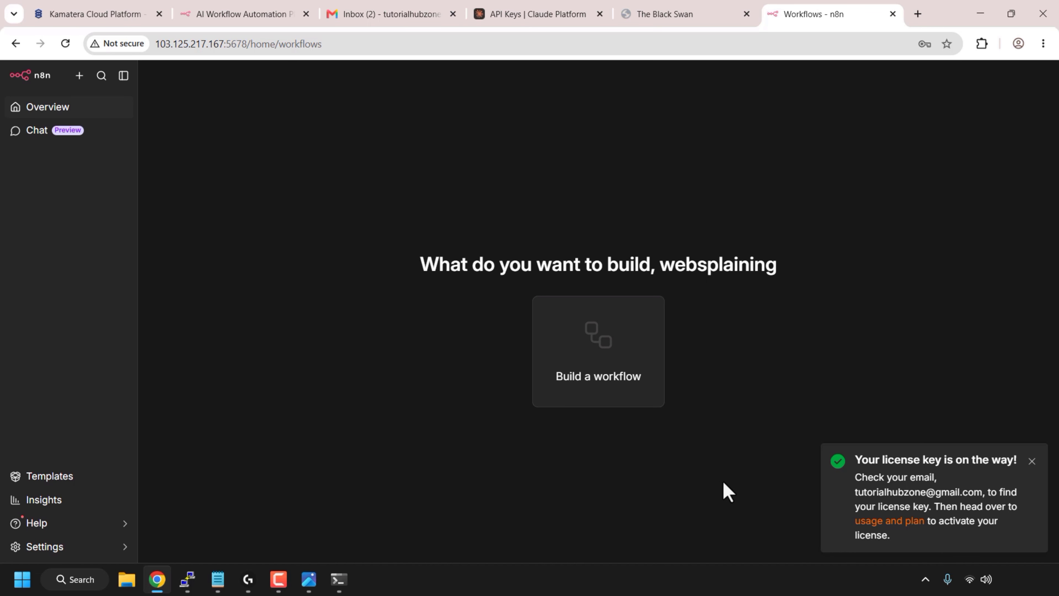
pyautogui.click(388, 18)
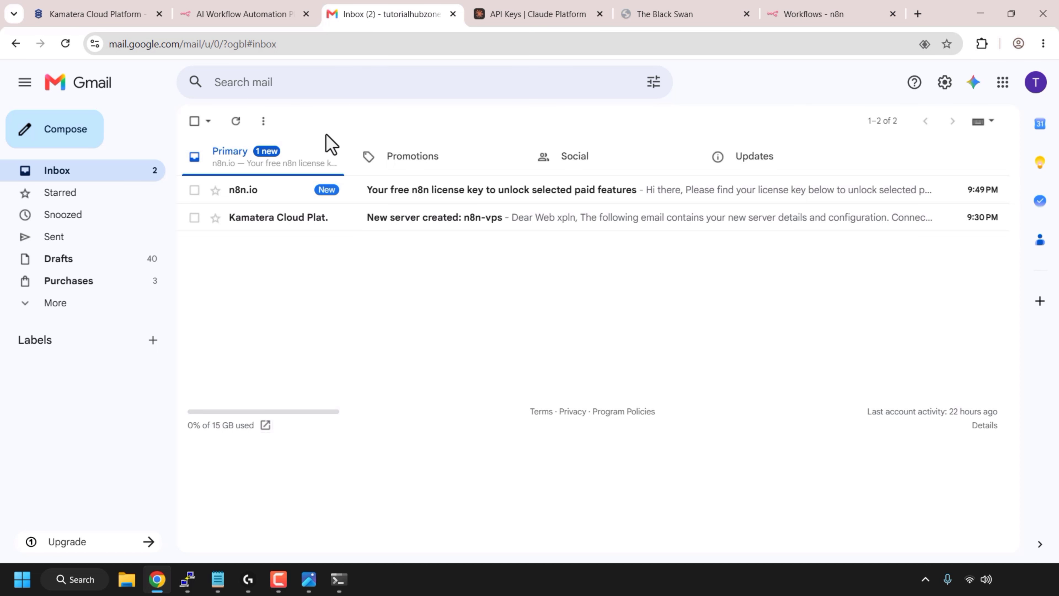
pyautogui.click(319, 200)
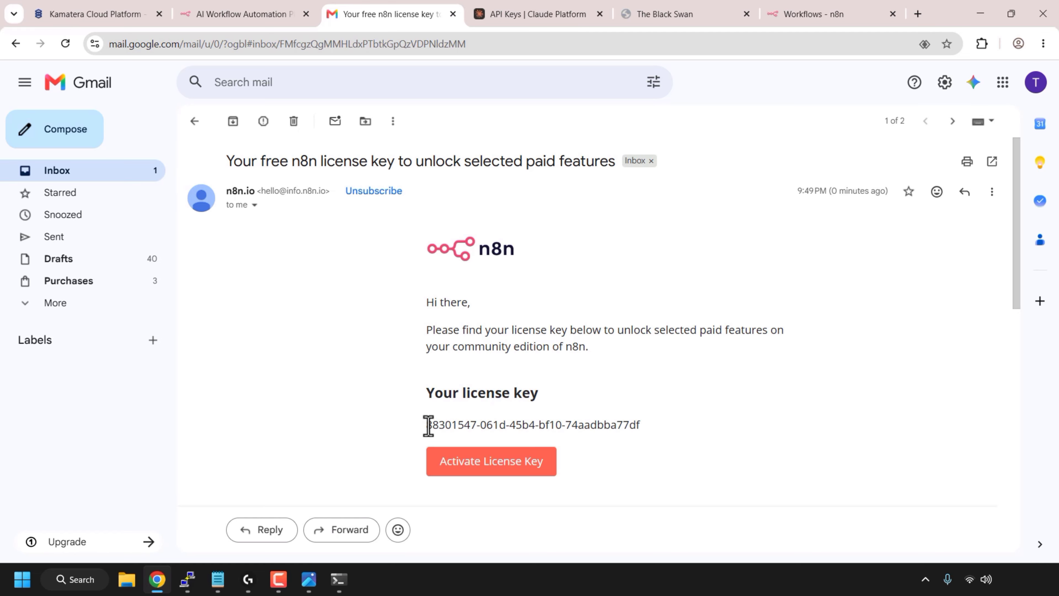
pyautogui.moveTo(428, 425); pyautogui.dragTo(641, 424)
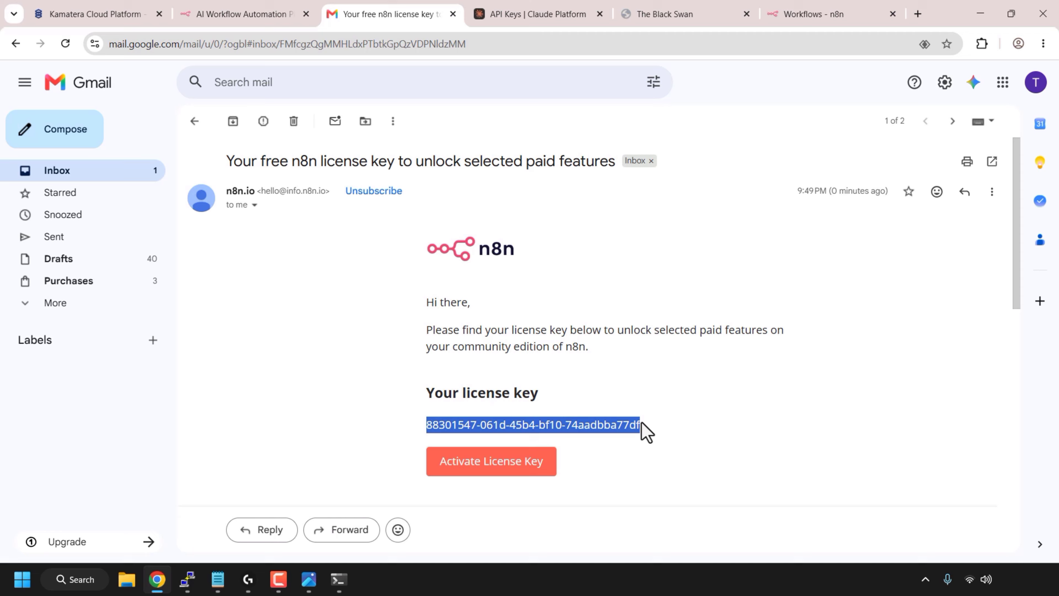
pyautogui.rightClick(566, 425)
pyautogui.click(634, 255)
# Step: Return to n8n, paste the license key as the activation key under Usage and plan, and activate it
pyautogui.click(832, 17)
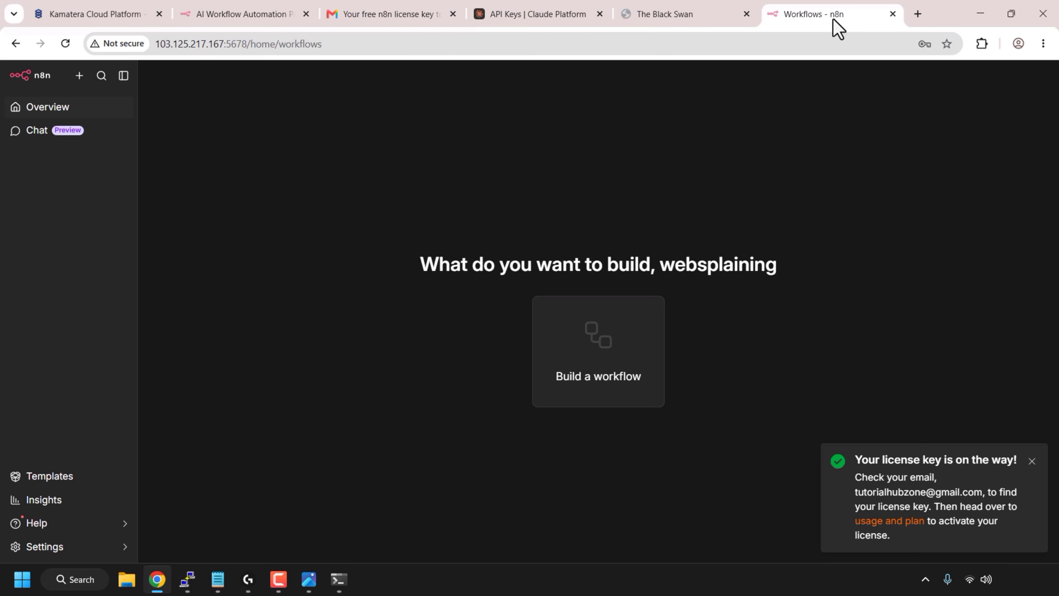
pyautogui.click(899, 524)
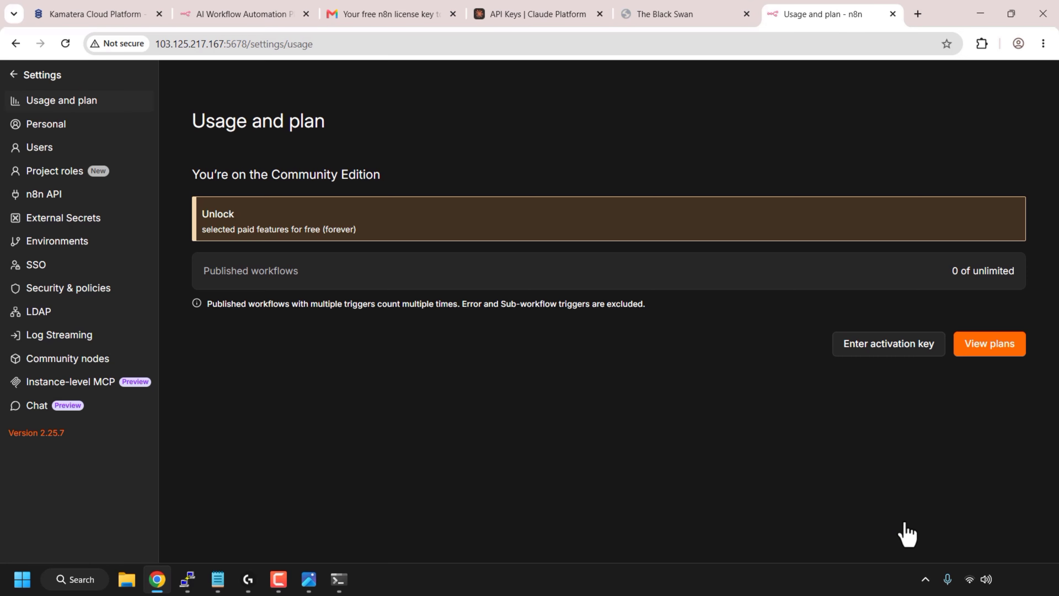
pyautogui.click(901, 351)
pyautogui.rightClick(528, 288)
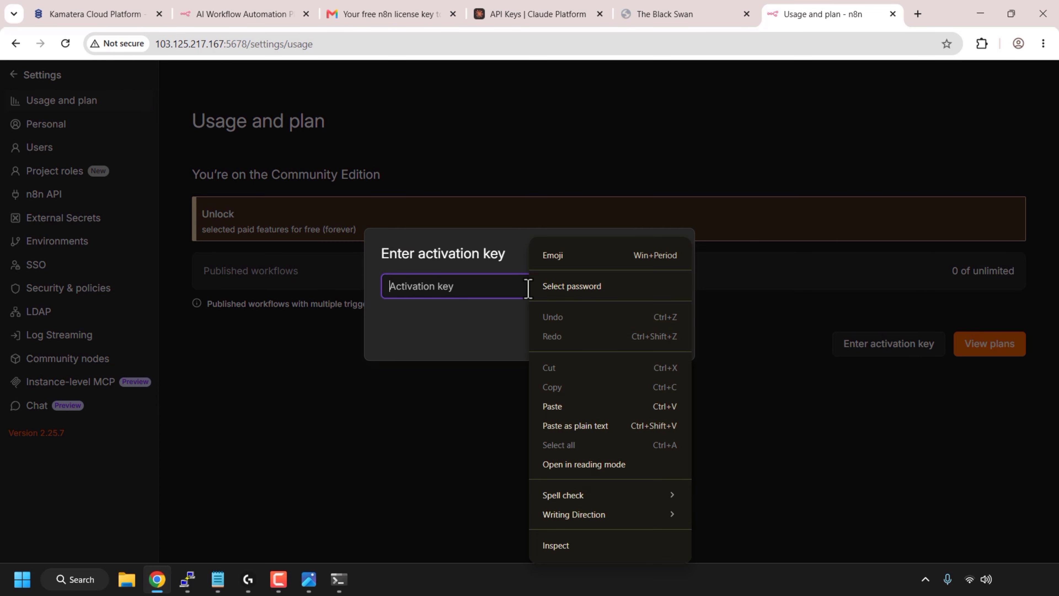
pyautogui.click(601, 407)
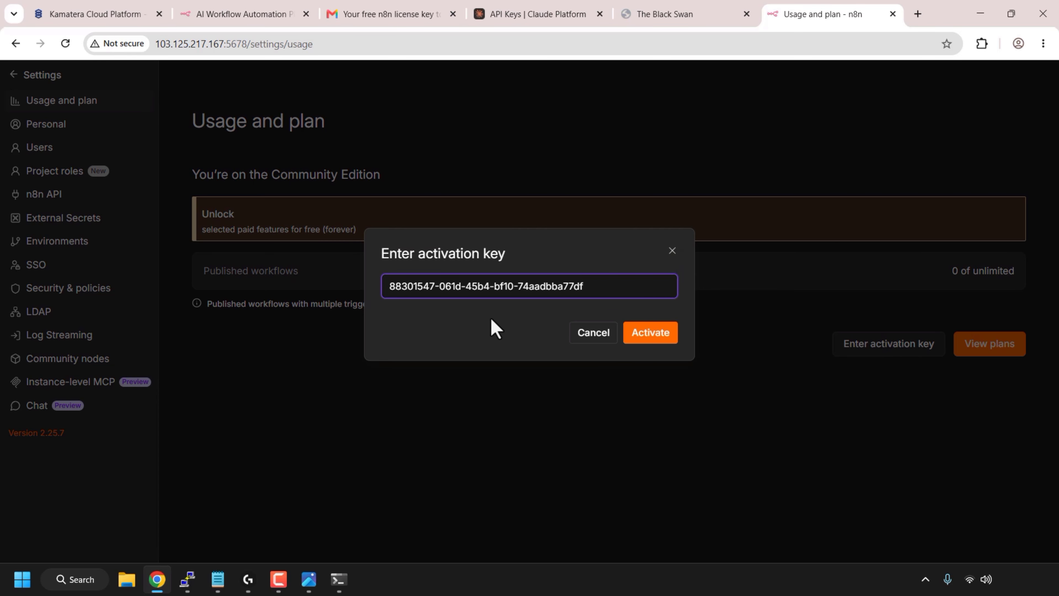
pyautogui.click(656, 333)
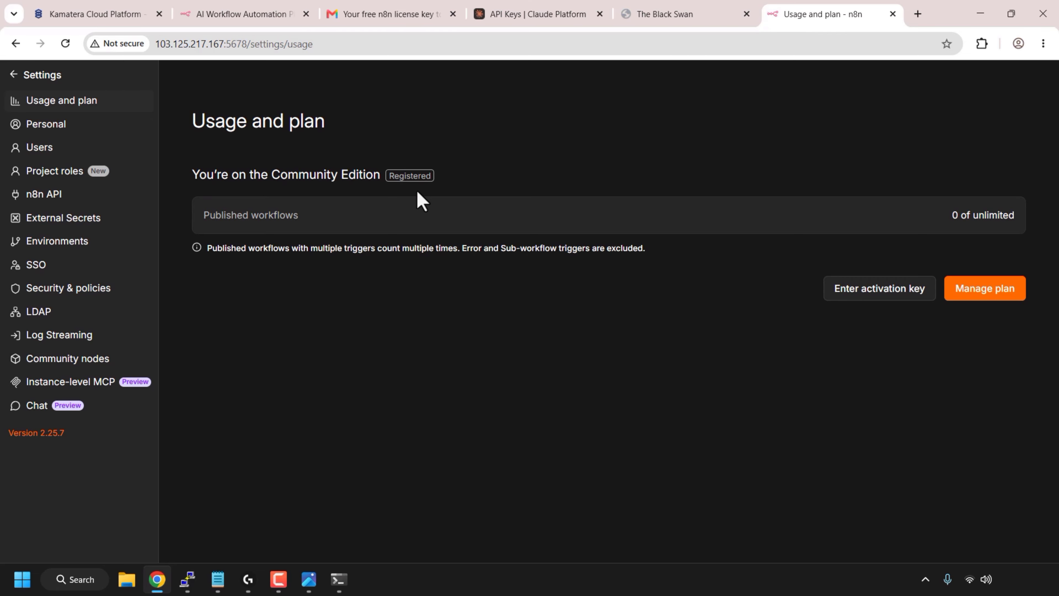
# Step: Build a new workflow from the n8n home page and add an AI Agent node as its first step, keeping its default parameters
pyautogui.click(13, 75)
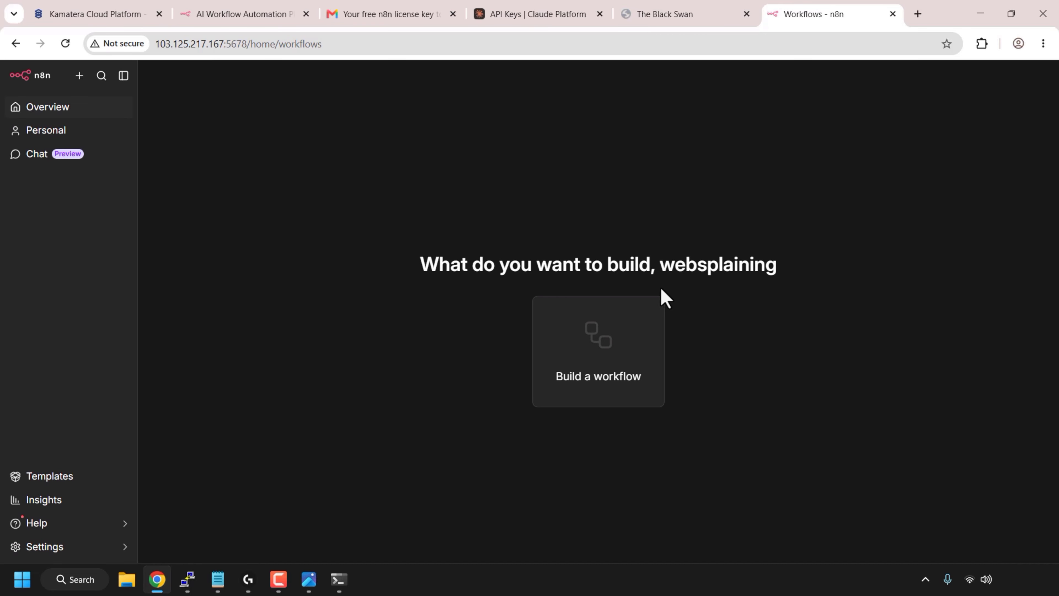
pyautogui.click(624, 373)
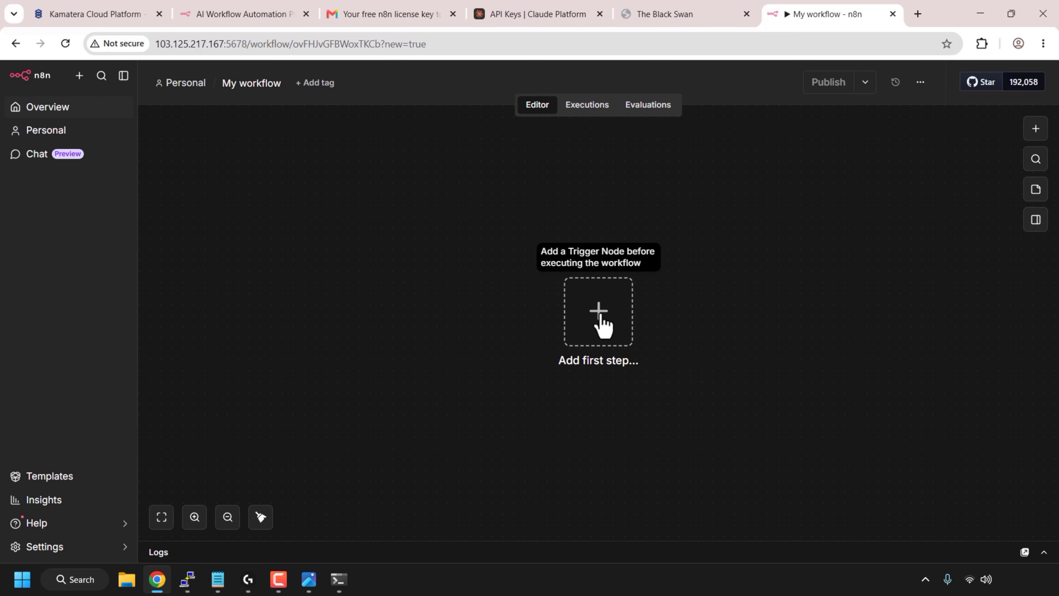
pyautogui.click(604, 327)
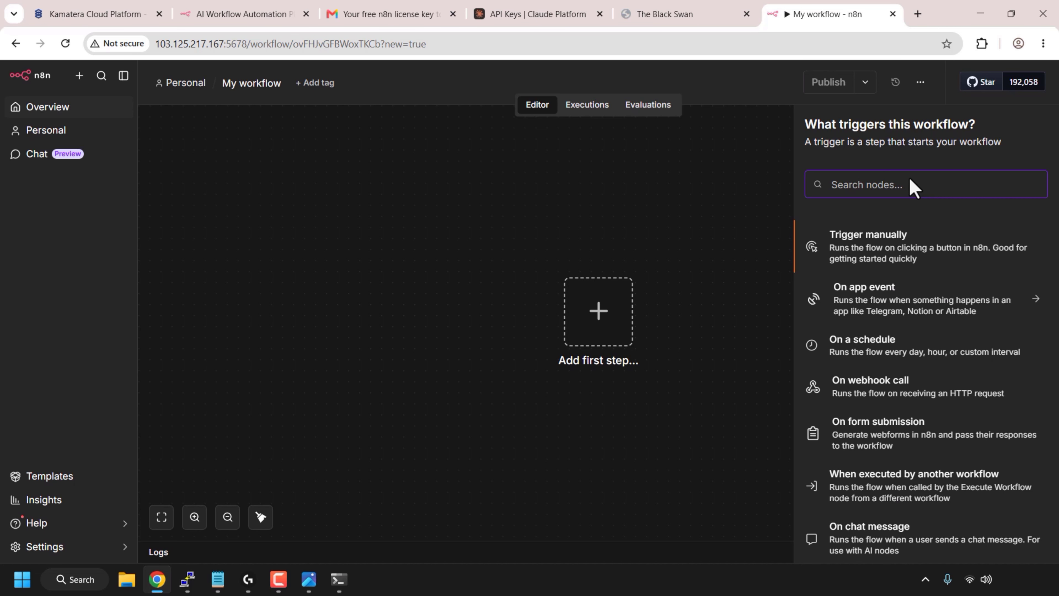
pyautogui.write('agent')
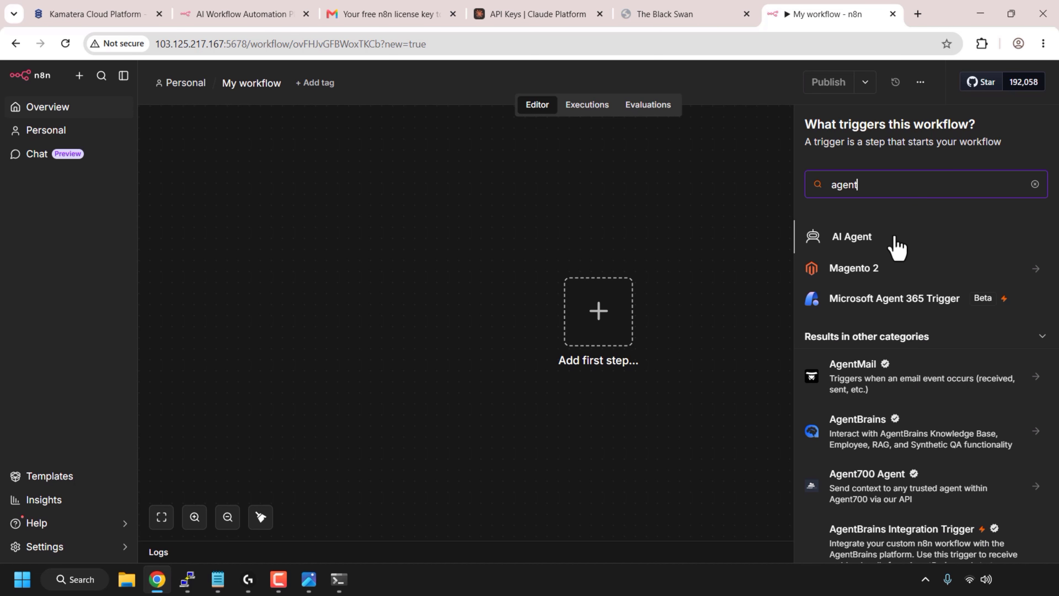
pyautogui.click(896, 244)
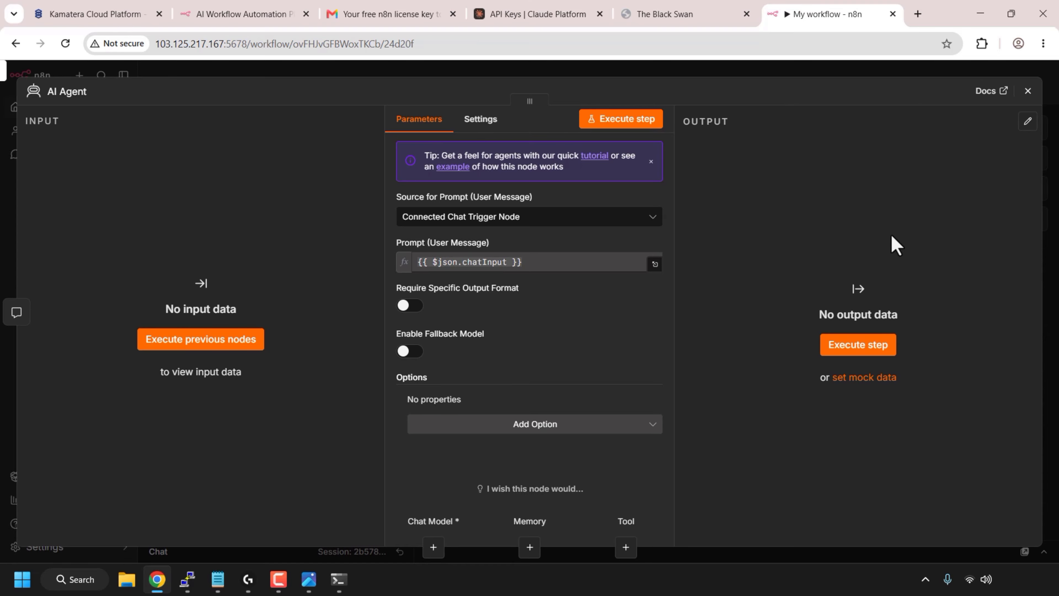
pyautogui.click(1028, 92)
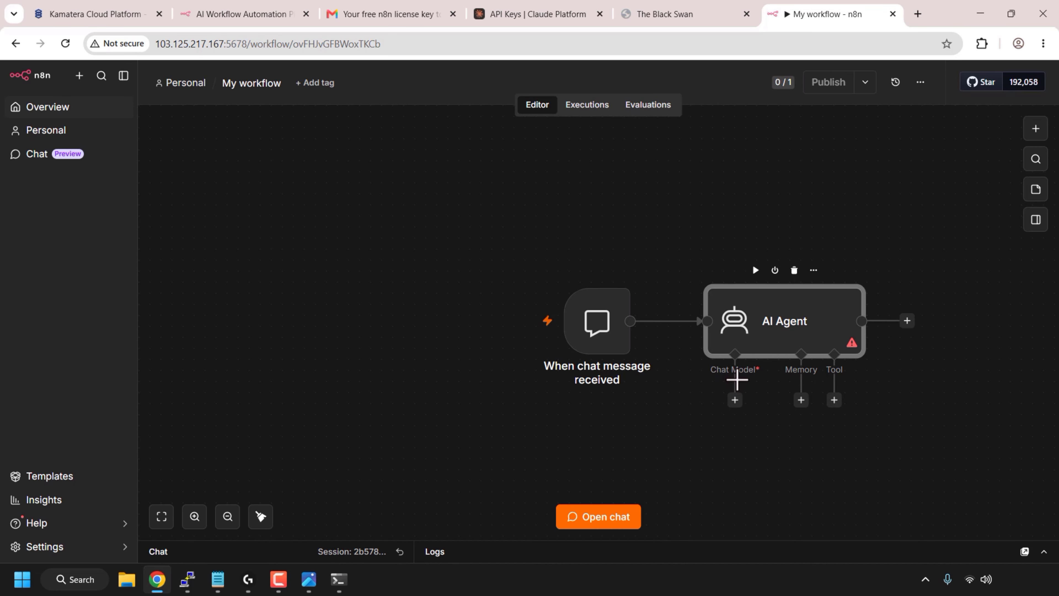
# Step: Attach an Anthropic Chat Model as the AI Agent's chat model and open a new Anthropic credential for it
pyautogui.click(738, 402)
pyautogui.scroll(-5, 971, 312)
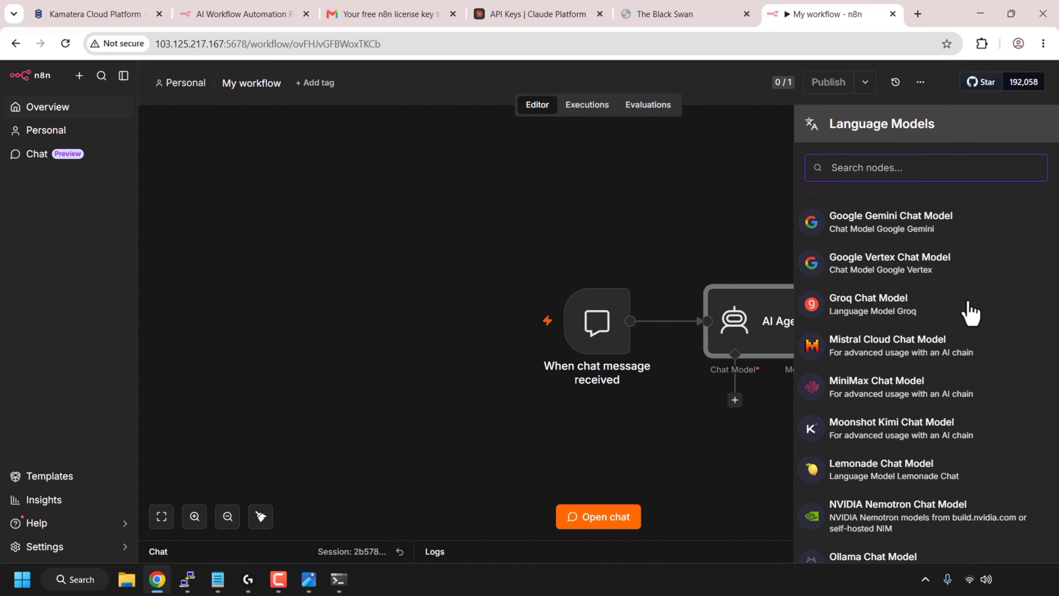
pyautogui.scroll(-5, 972, 312)
pyautogui.scroll(10, 971, 313)
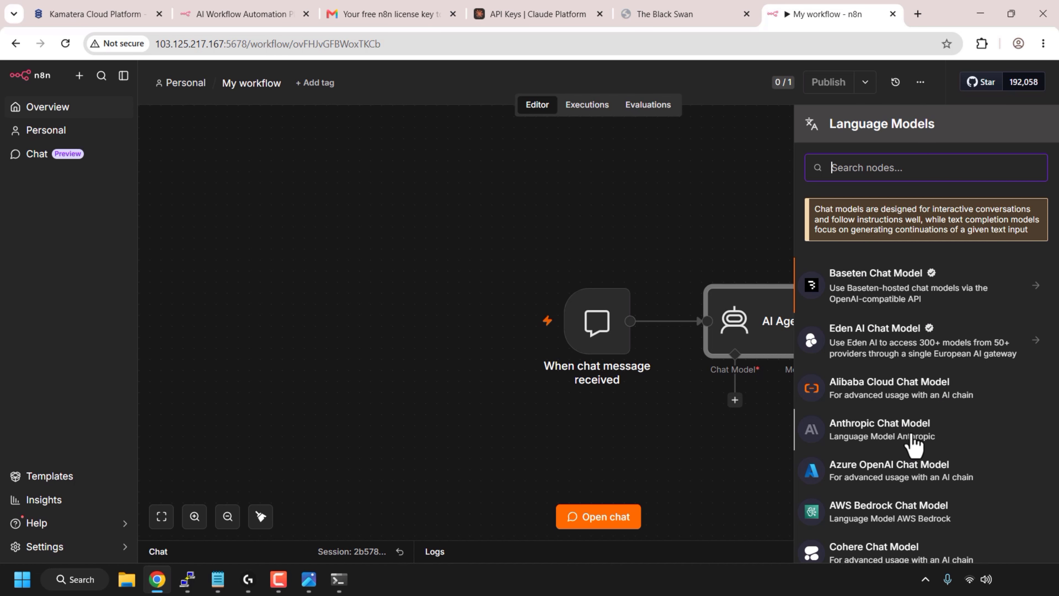
pyautogui.click(900, 436)
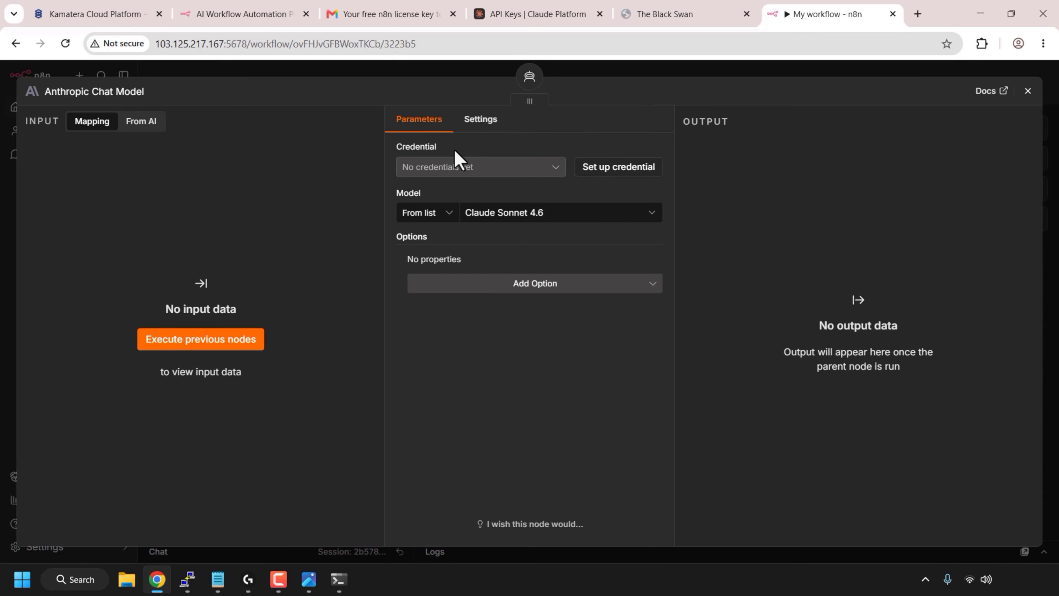
pyautogui.click(618, 170)
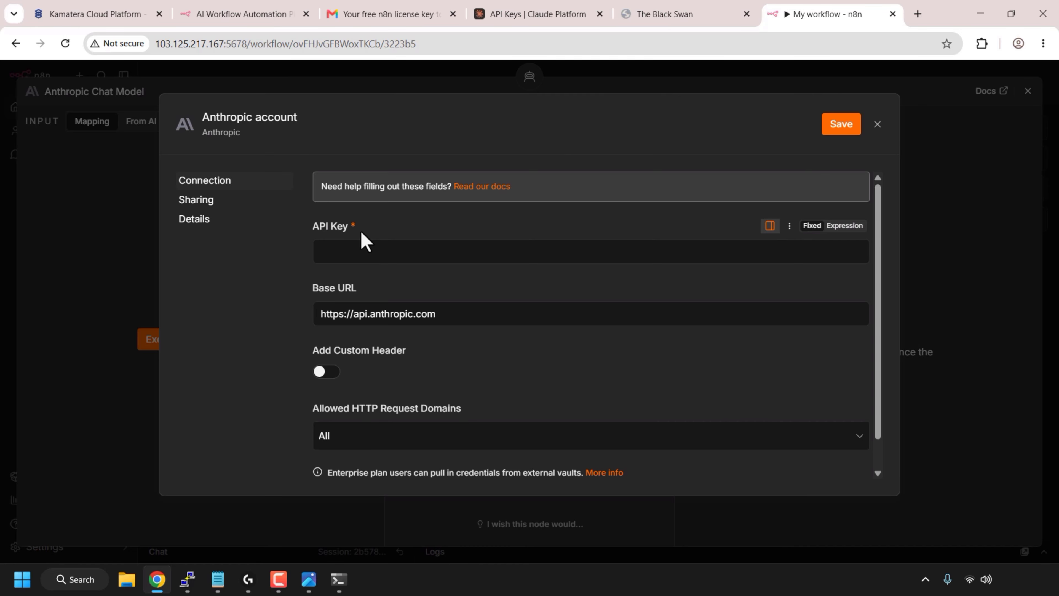
# Step: Create an API key named "n8n" in the Default workspace of the Claude Console
pyautogui.click(536, 17)
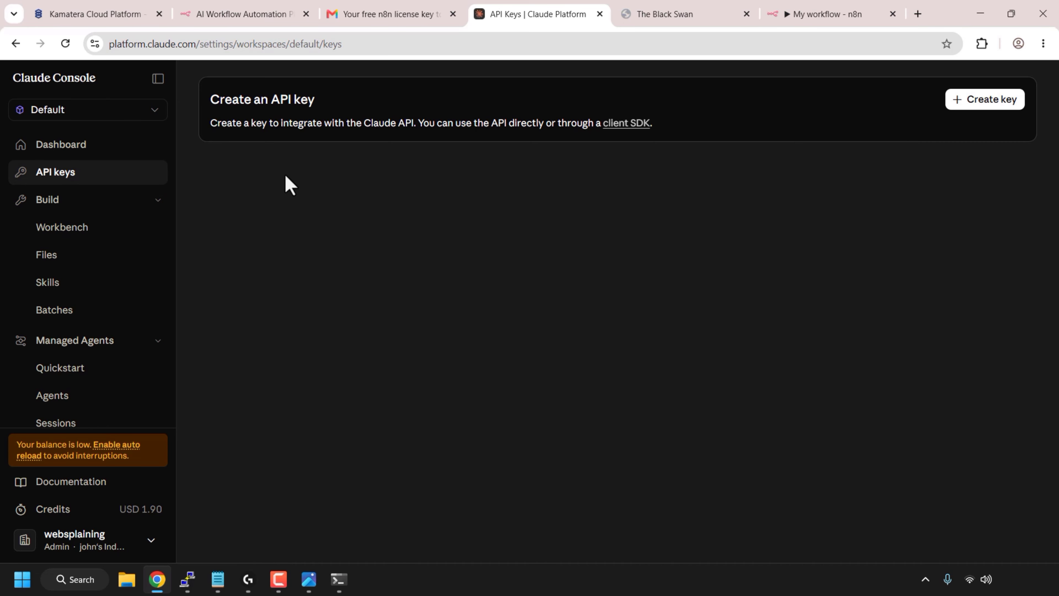
pyautogui.click(985, 105)
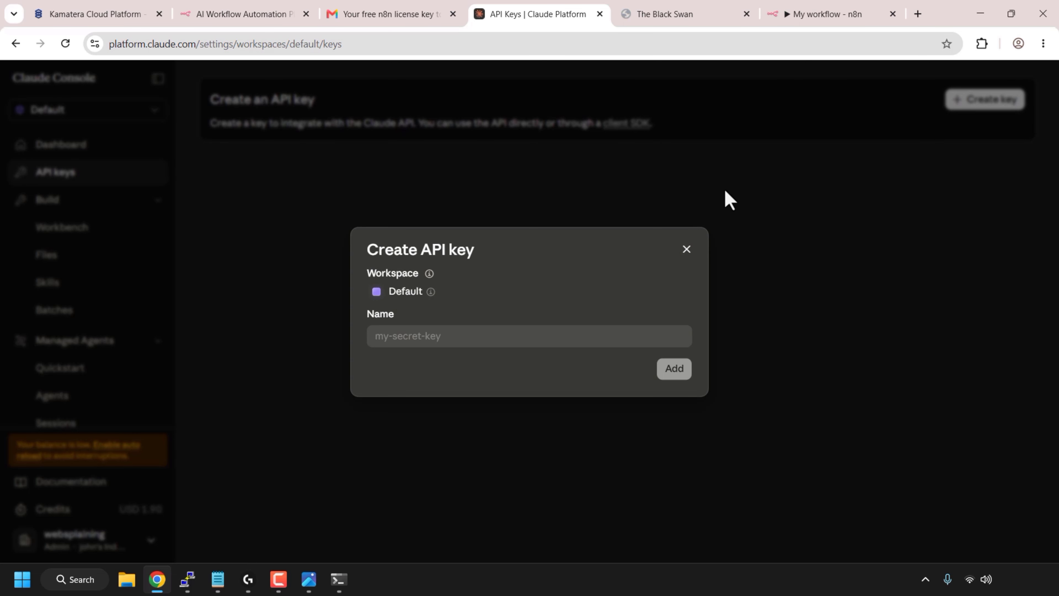
pyautogui.click(515, 337)
pyautogui.write('n8n')
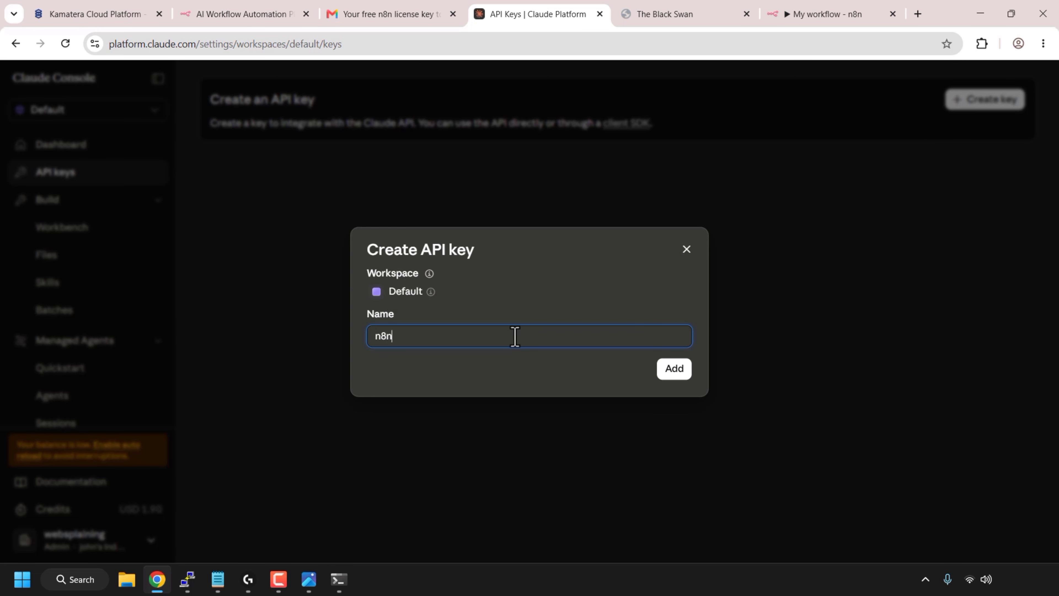
pyautogui.click(677, 371)
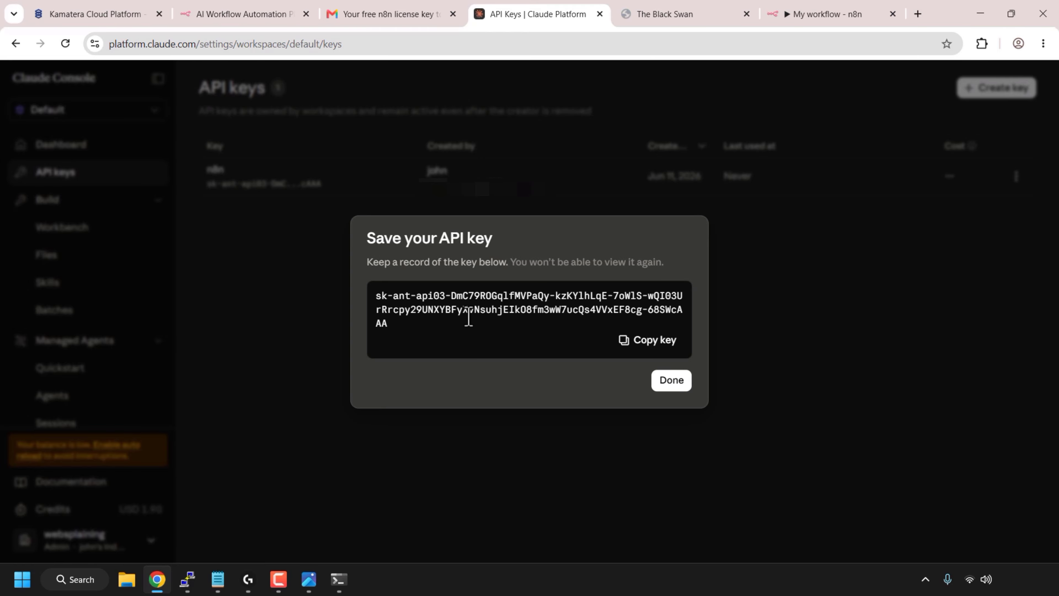
# Step: Copy the new Claude API key and paste it into a new blank Notepad document as a record
pyautogui.click(647, 346)
pyautogui.click(218, 578)
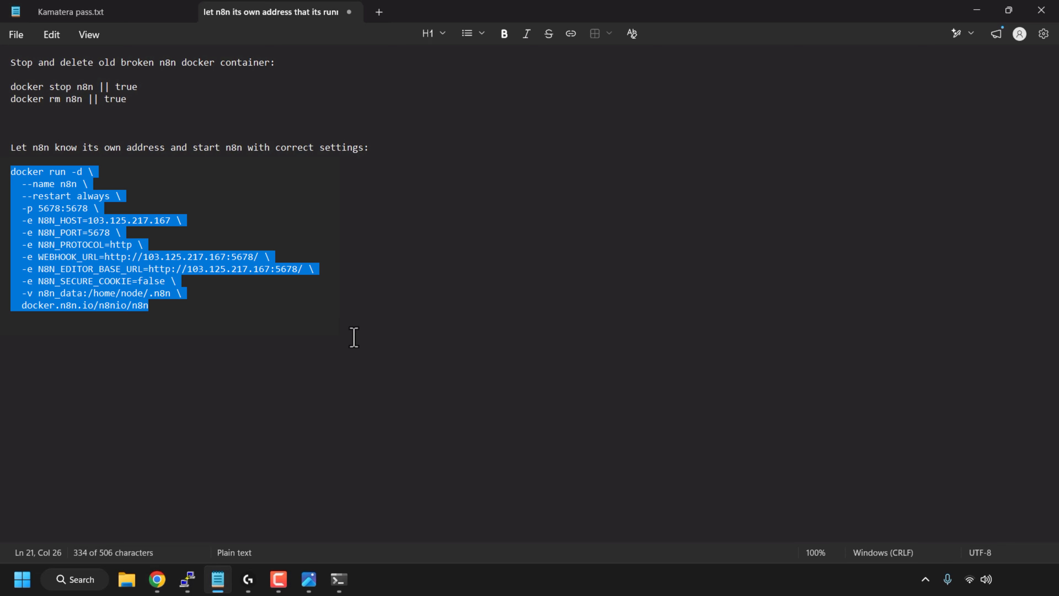
pyautogui.click(380, 14)
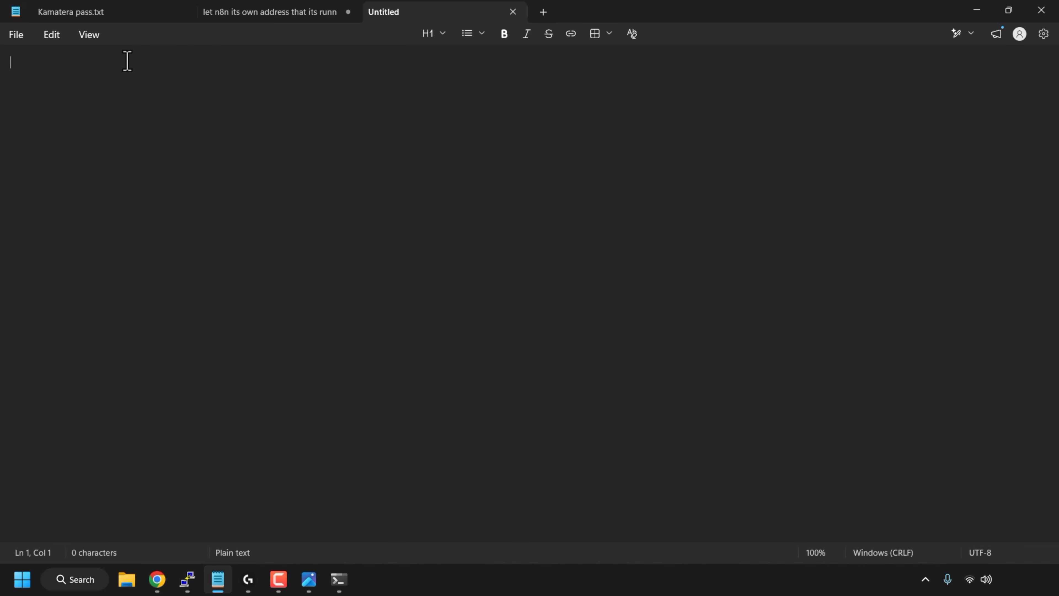
pyautogui.rightClick(110, 59)
pyautogui.click(214, 83)
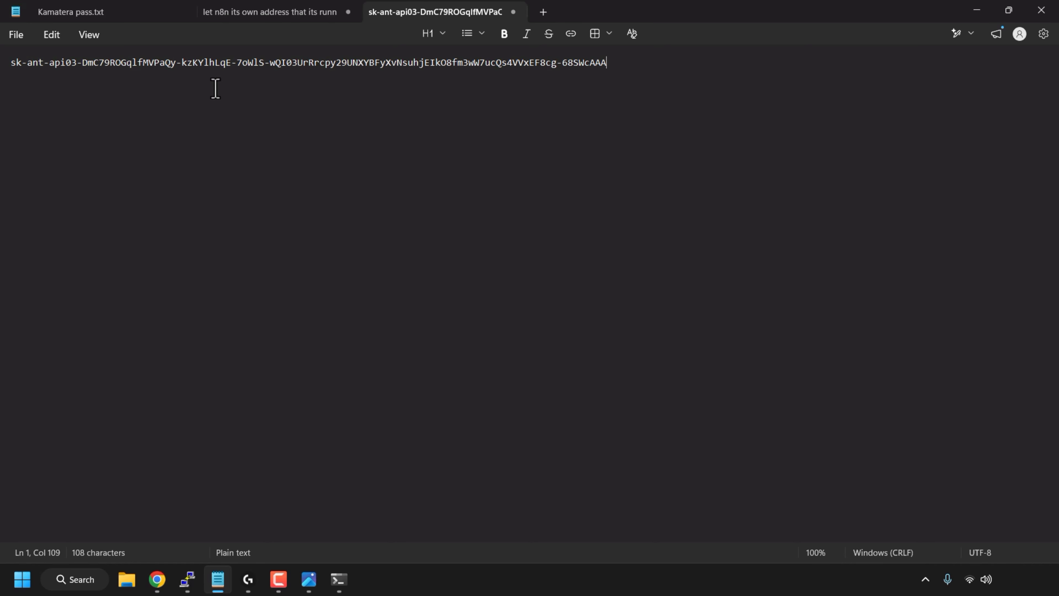
# Step: Return to n8n in Chrome, paste the Claude API key into the Anthropic credential's API Key field, save it and close the credential
pyautogui.click(157, 579)
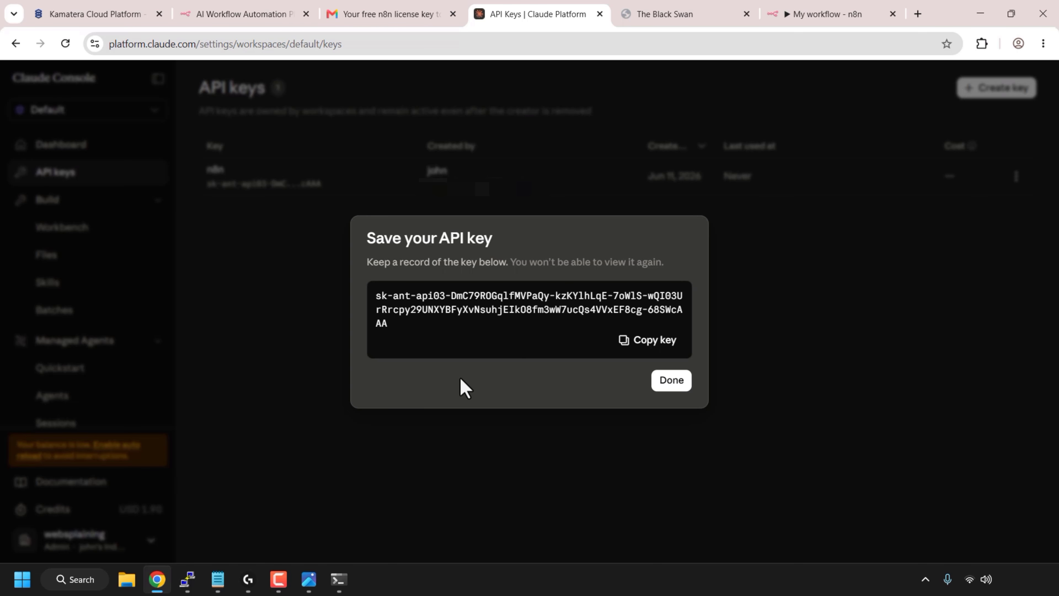
pyautogui.click(830, 16)
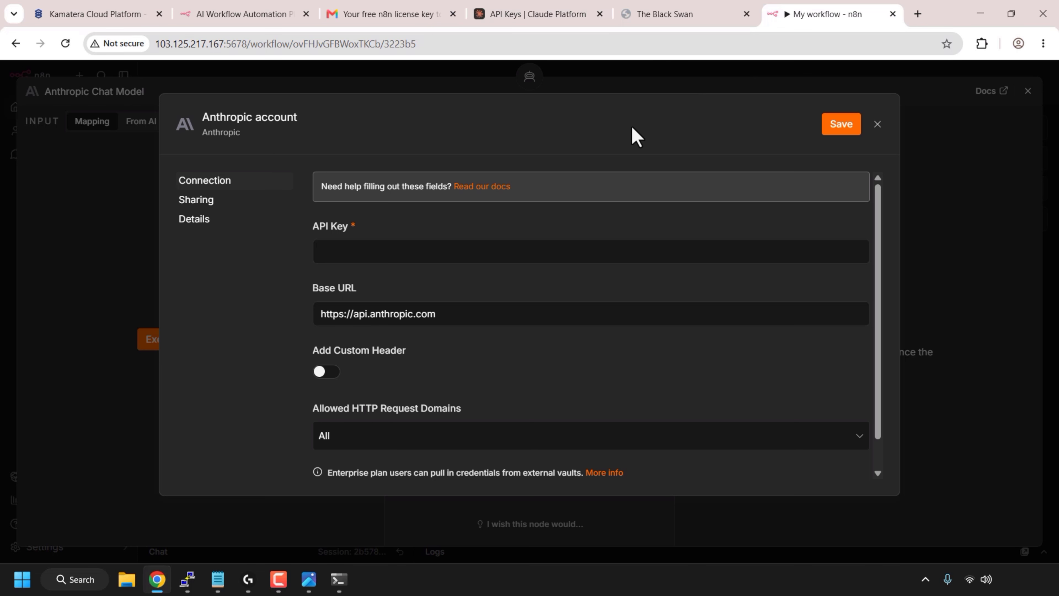
pyautogui.click(530, 250)
pyautogui.rightClick(530, 251)
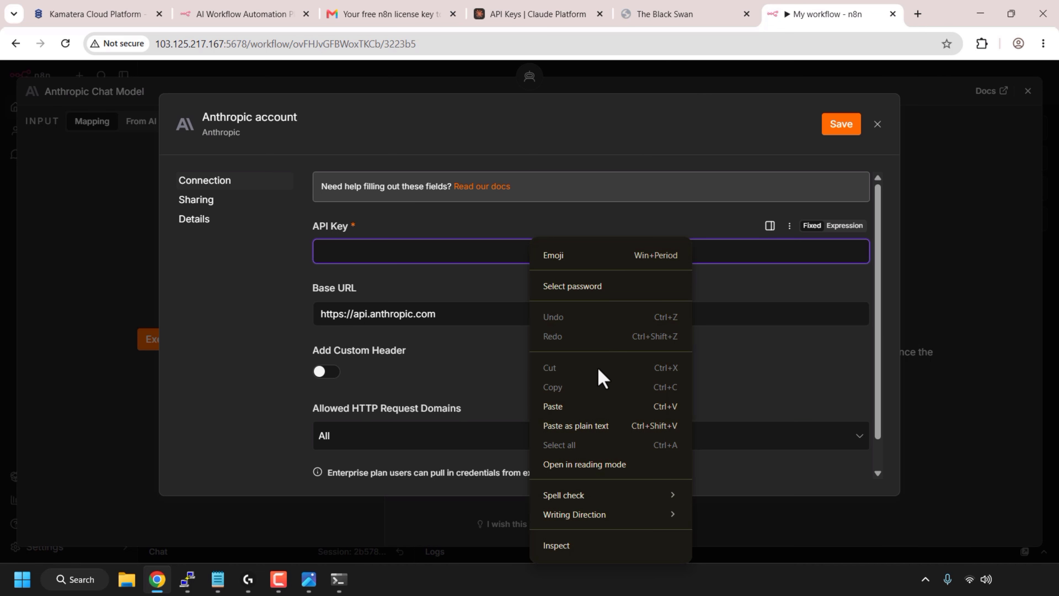
pyautogui.click(596, 406)
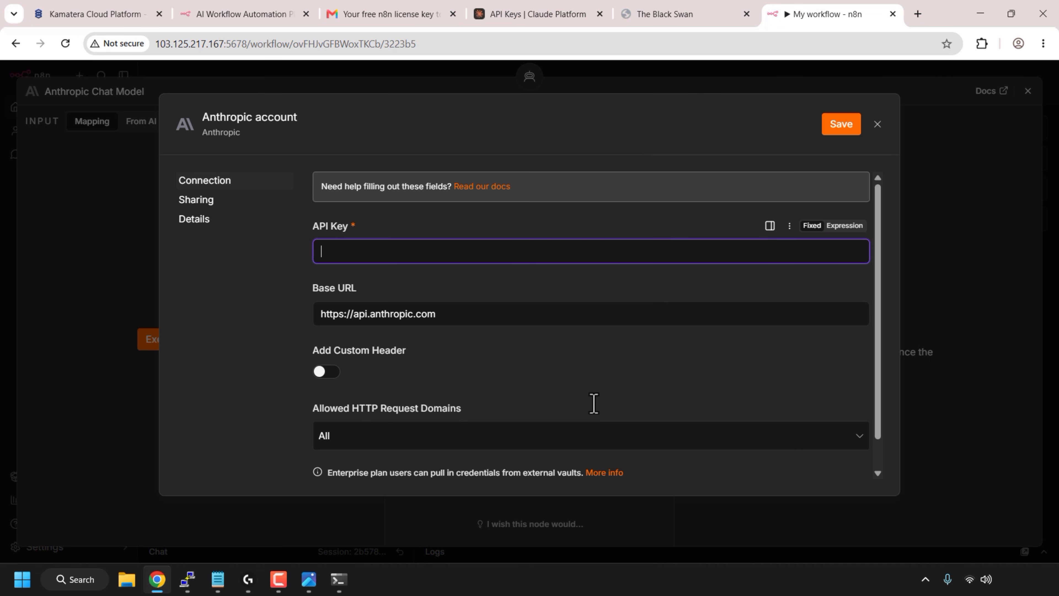
pyautogui.click(854, 136)
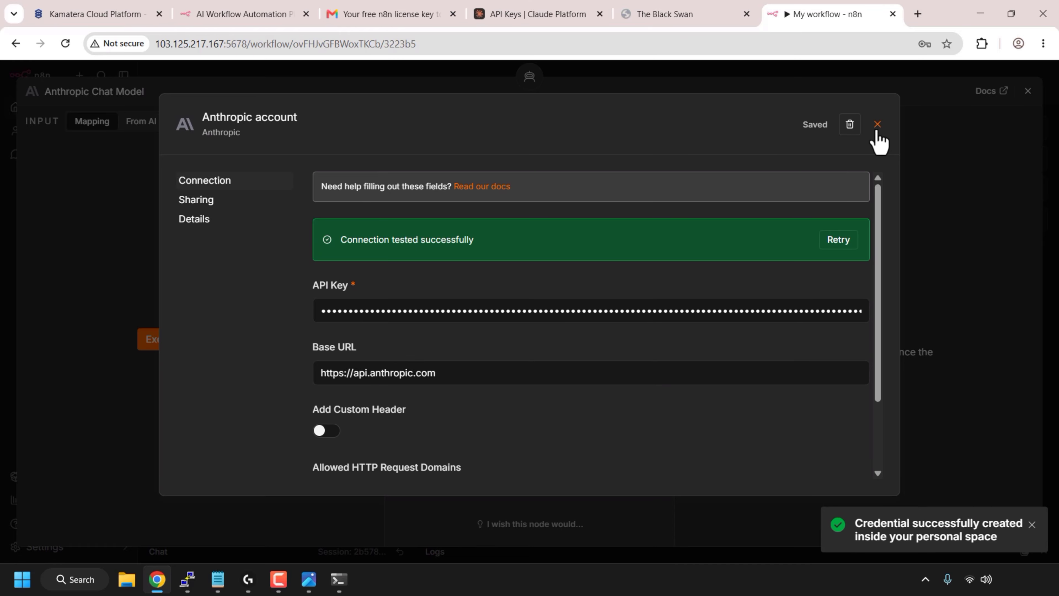
pyautogui.click(877, 124)
pyautogui.click(922, 257)
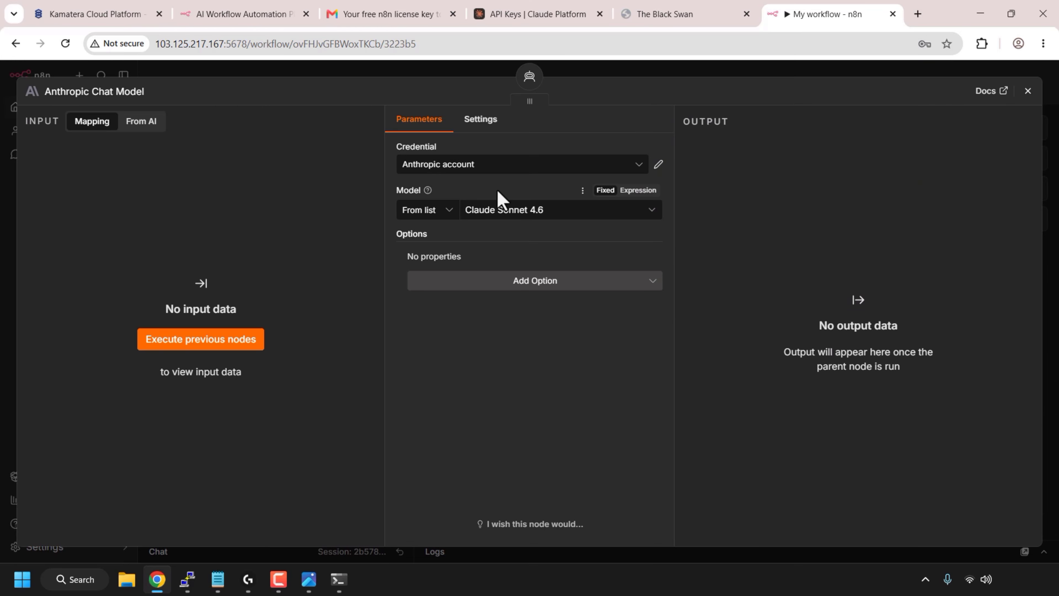
# Step: Choose Claude Sonnet 4.6 as the Anthropic Chat Model's model and return to the workflow canvas
pyautogui.click(650, 210)
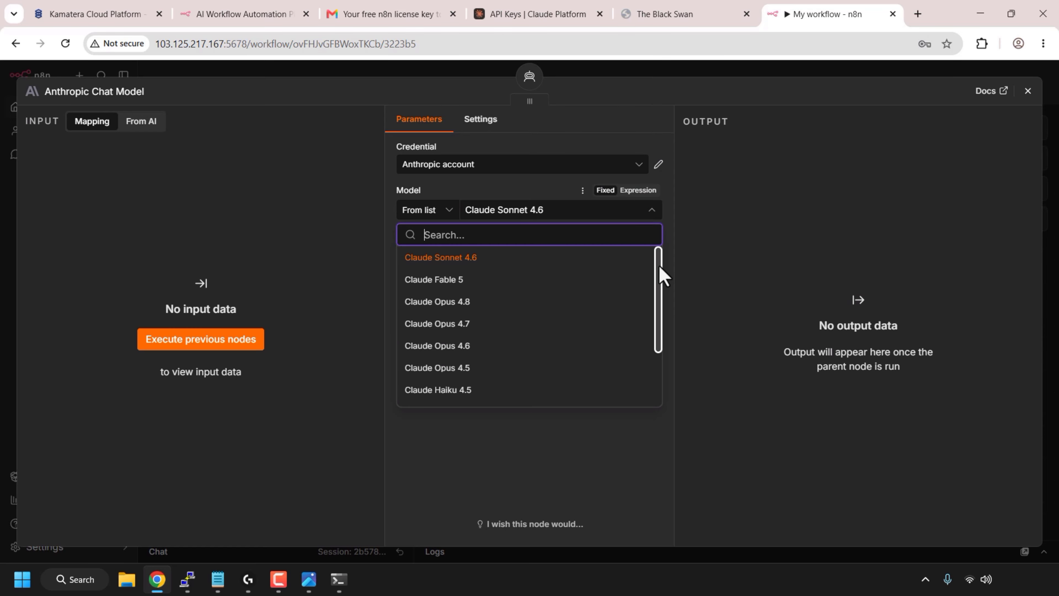
pyautogui.scroll(-3, 663, 309)
pyautogui.scroll(3, 661, 284)
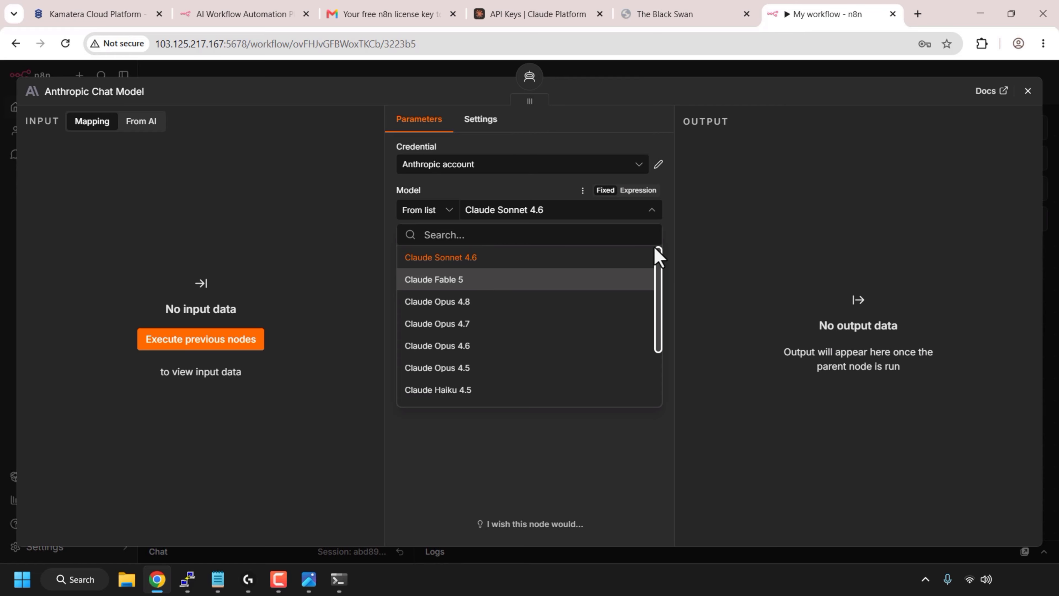
pyautogui.click(629, 260)
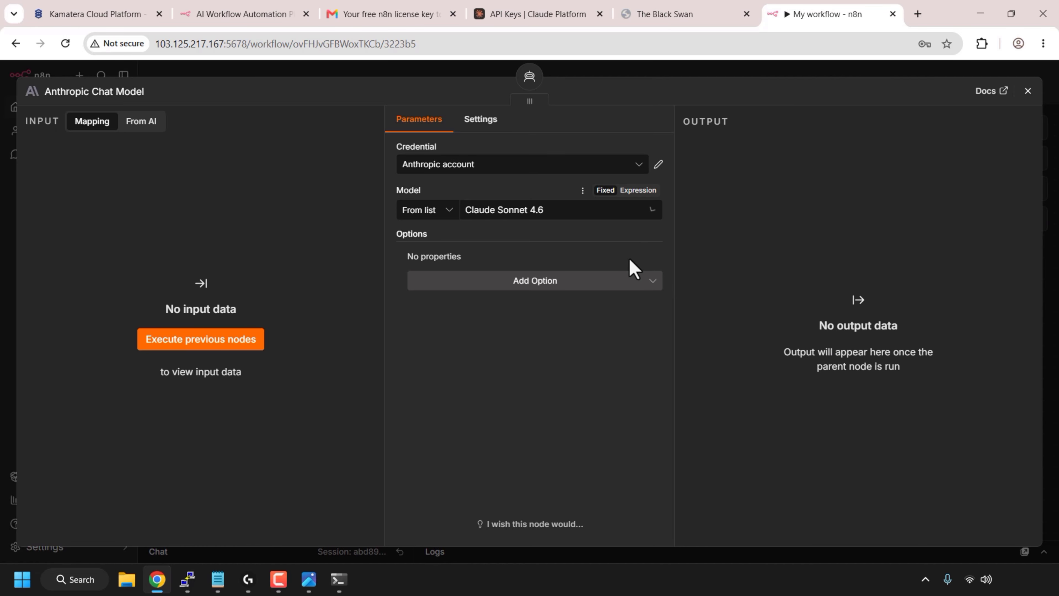
pyautogui.click(1027, 92)
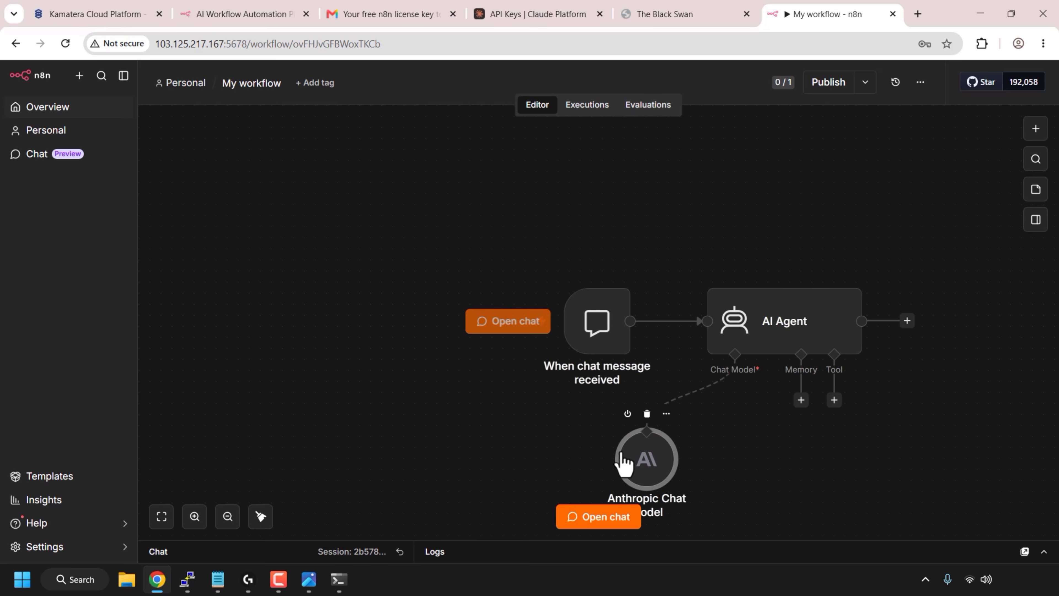
# Step: Attach a Simple Memory node to the AI Agent's memory input, keeping its default parameters
pyautogui.scroll(1, 719, 484)
pyautogui.scroll(-2, 719, 484)
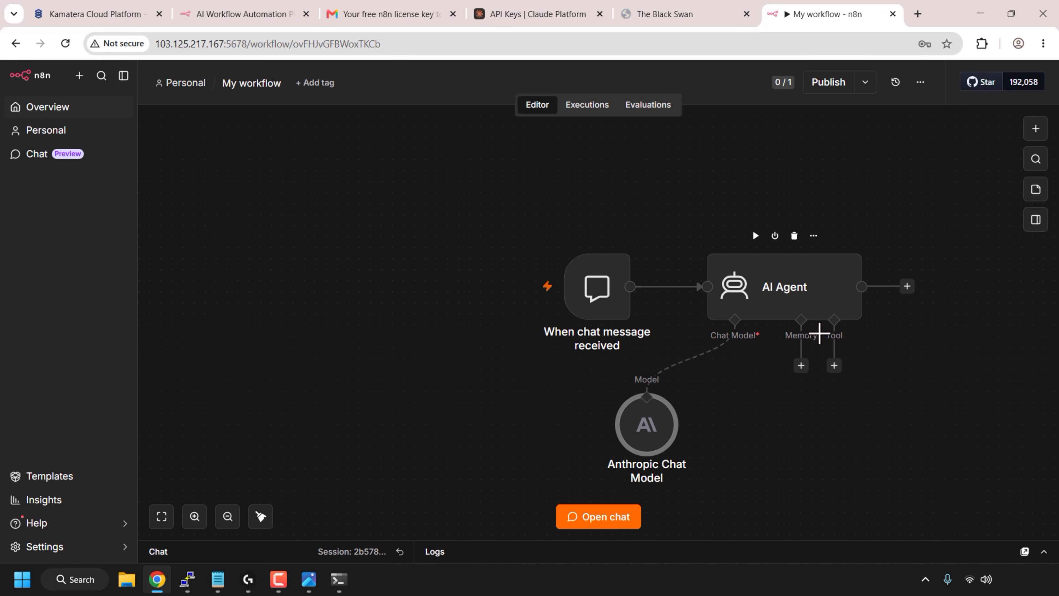
pyautogui.click(802, 367)
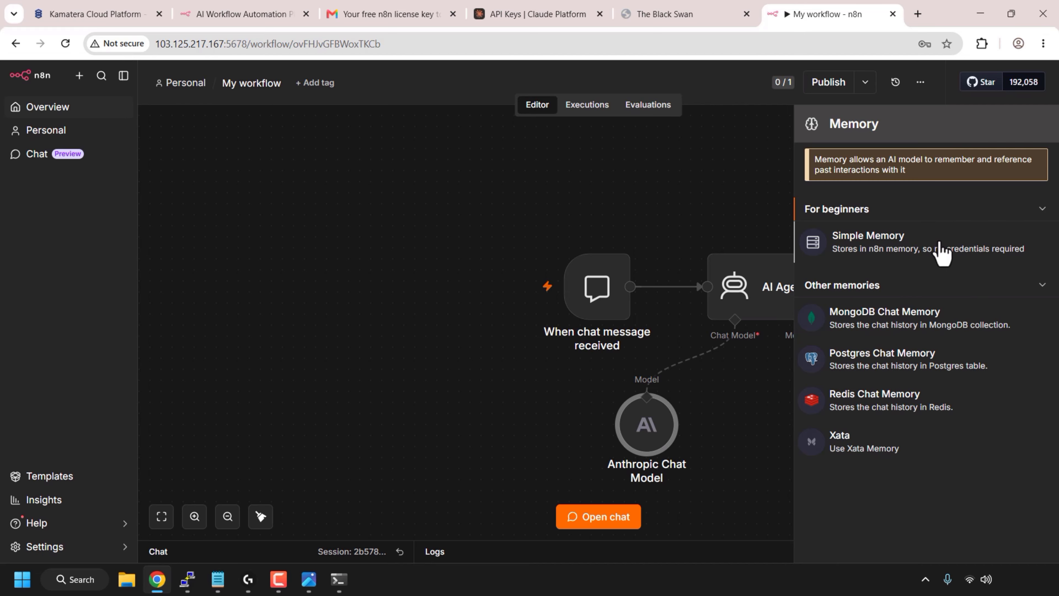
pyautogui.click(940, 252)
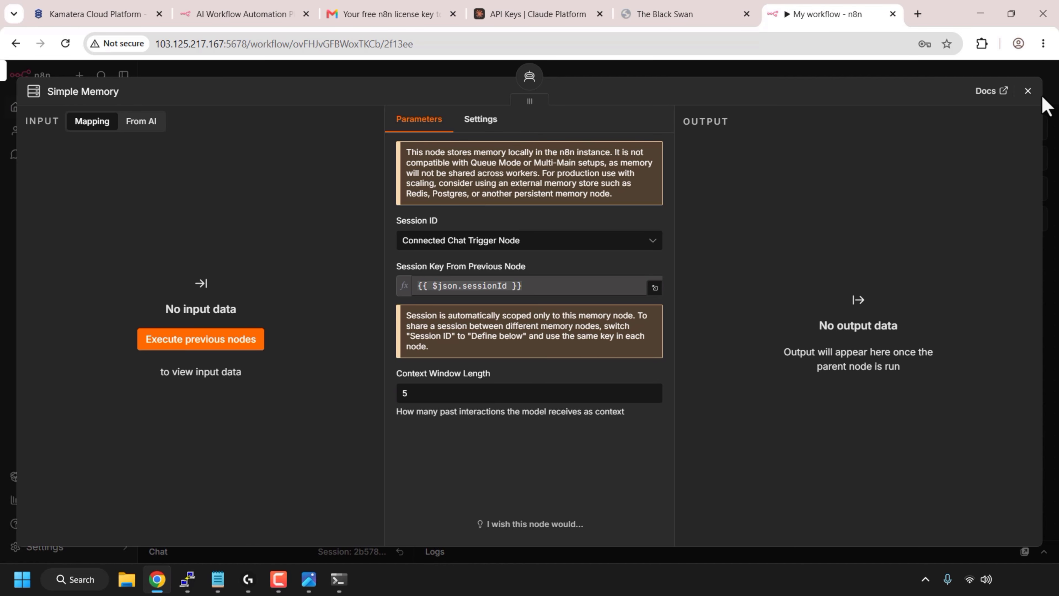
pyautogui.click(1027, 91)
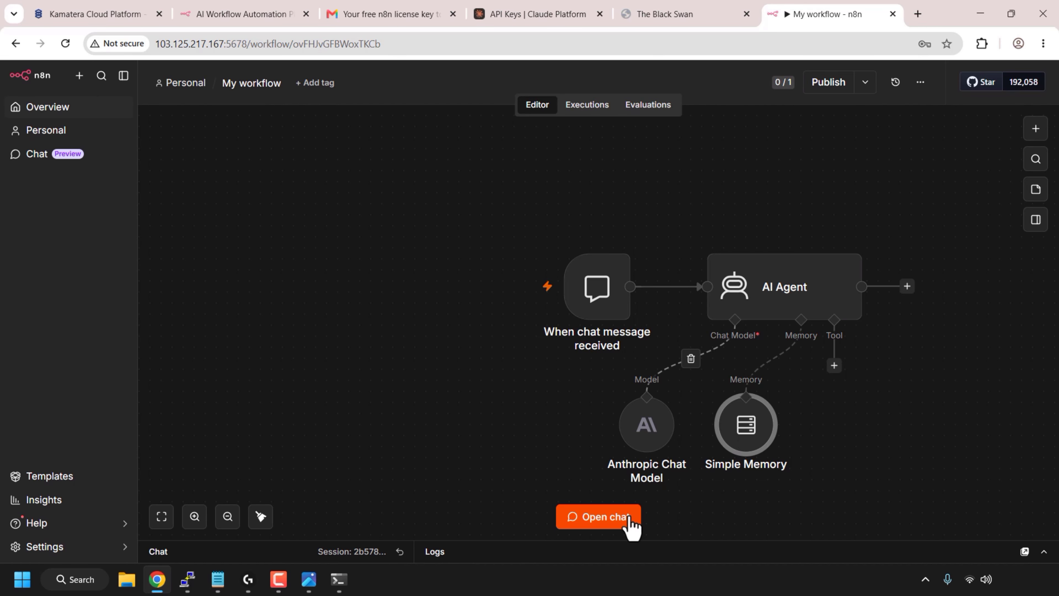
# Step: Test the agent by sending the chat message "hi how are you?", then hide the chat
pyautogui.click(626, 523)
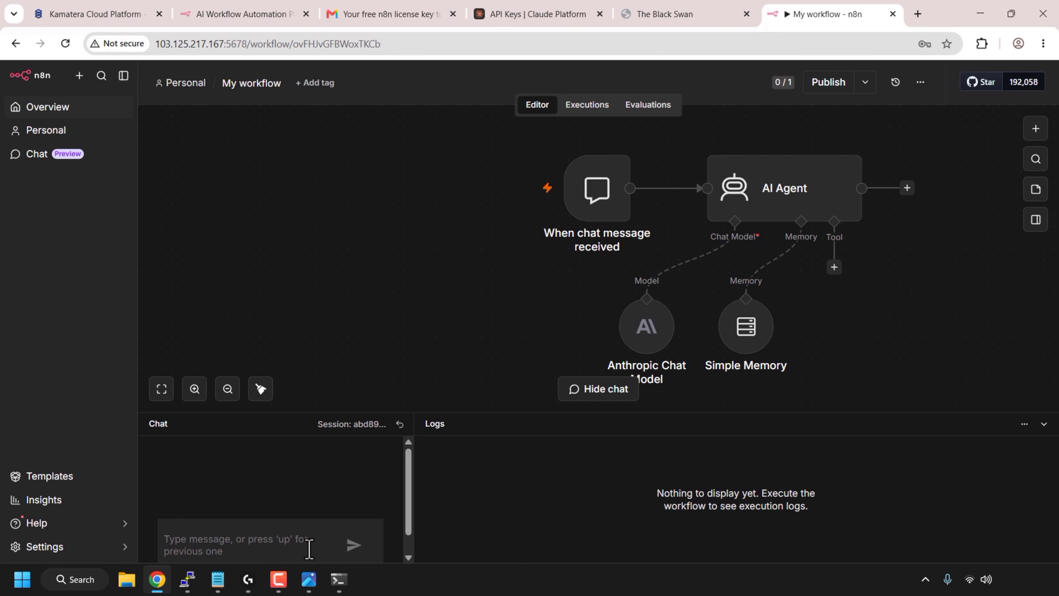
pyautogui.write('hi how are')
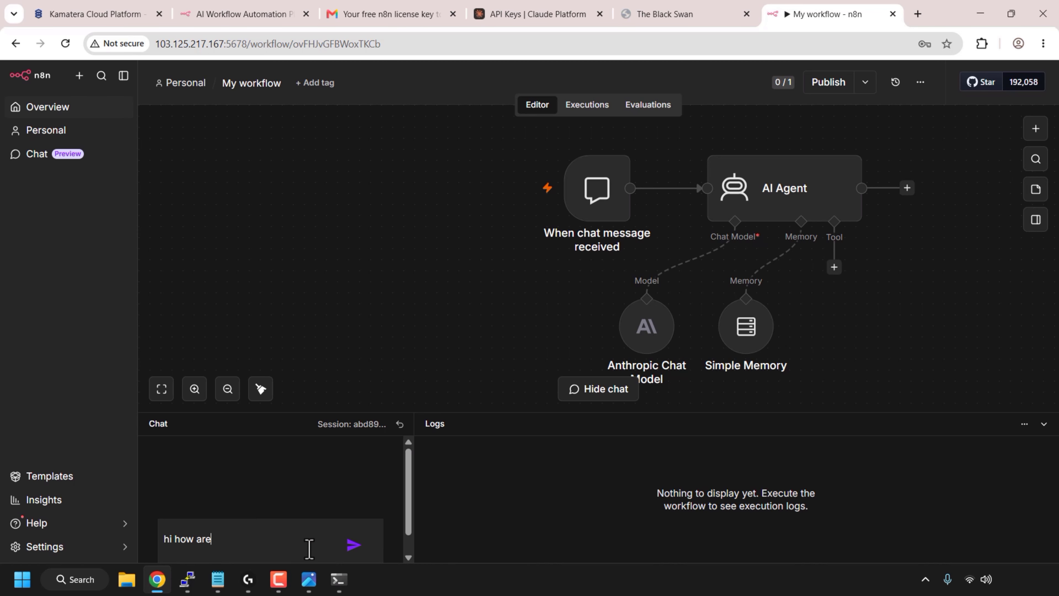
pyautogui.write(' you?')
pyautogui.press('Return')
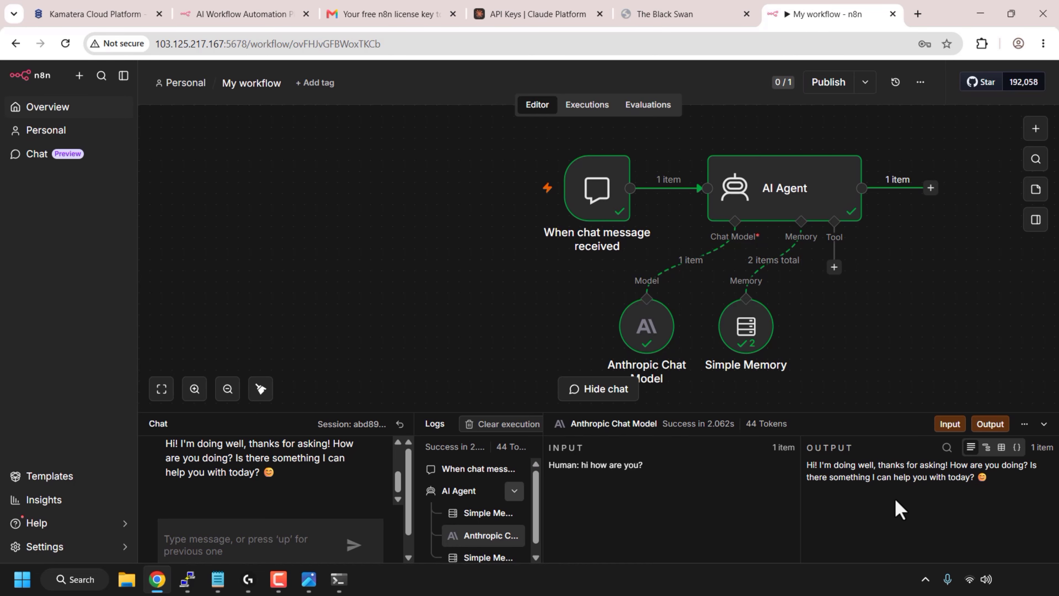
pyautogui.click(608, 394)
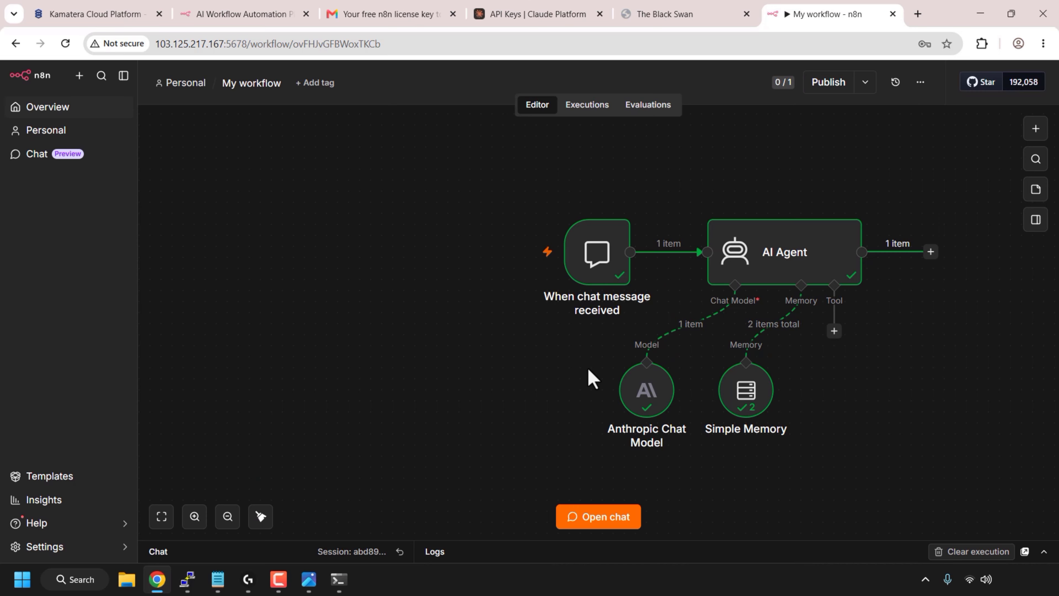
# Step: In the "When chat message received" trigger, make the chat publicly available and set its mode to Embedded Chat
pyautogui.moveTo(598, 325)
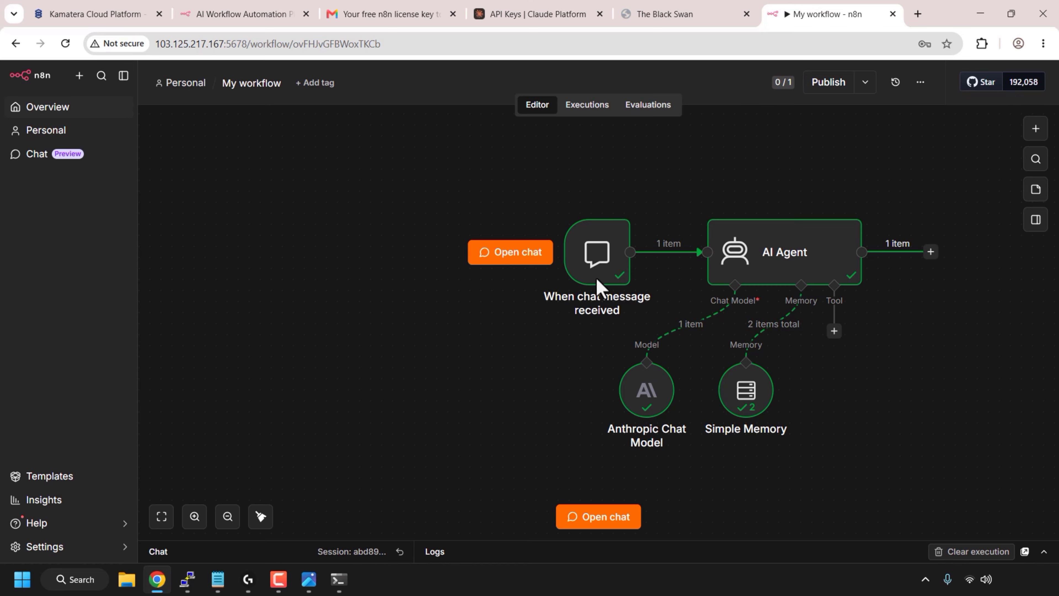
pyautogui.moveTo(610, 232)
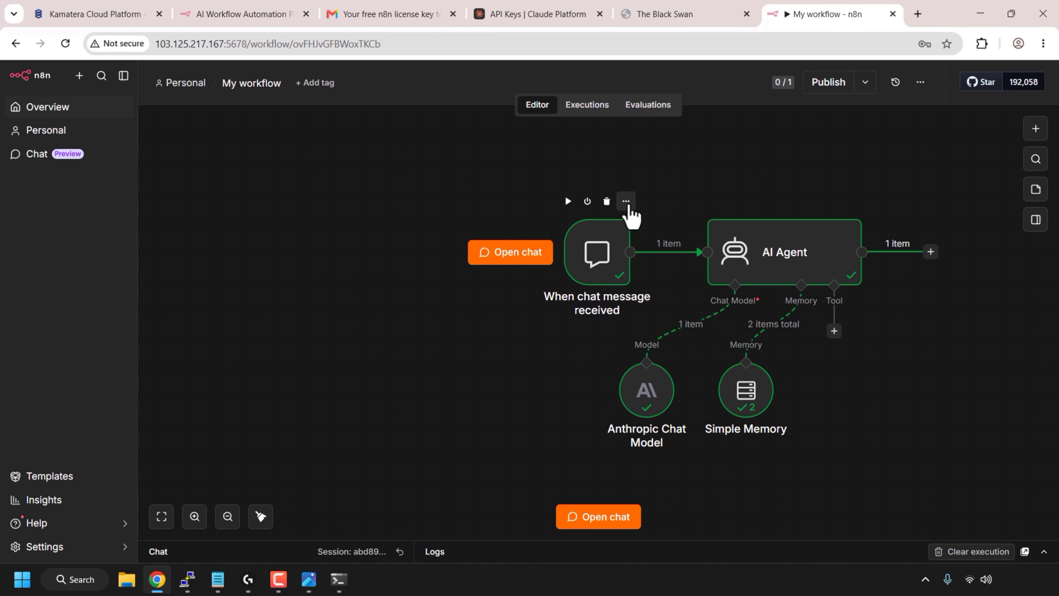
pyautogui.click(627, 203)
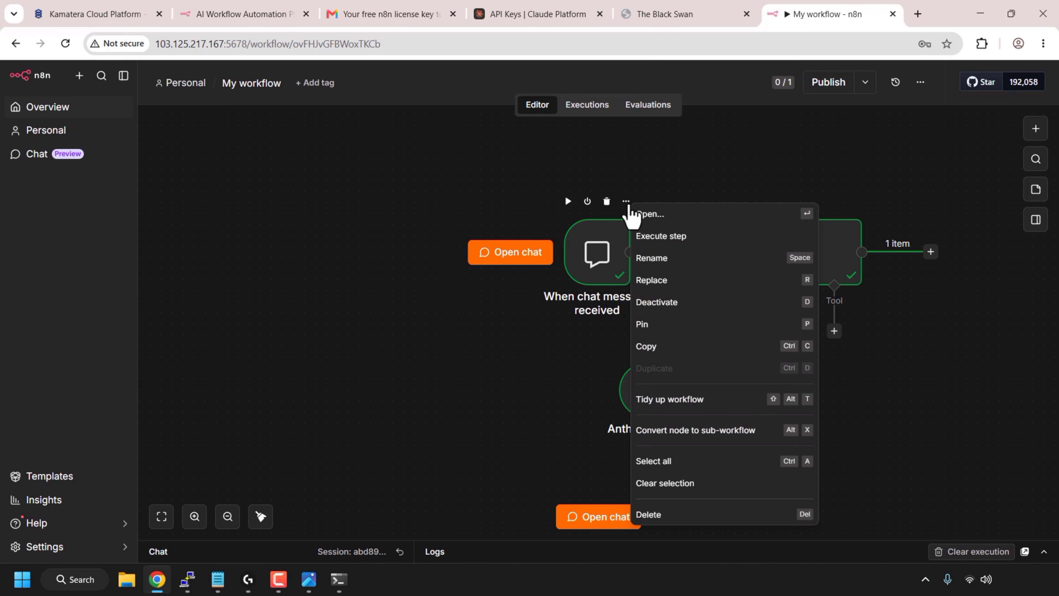
pyautogui.click(693, 220)
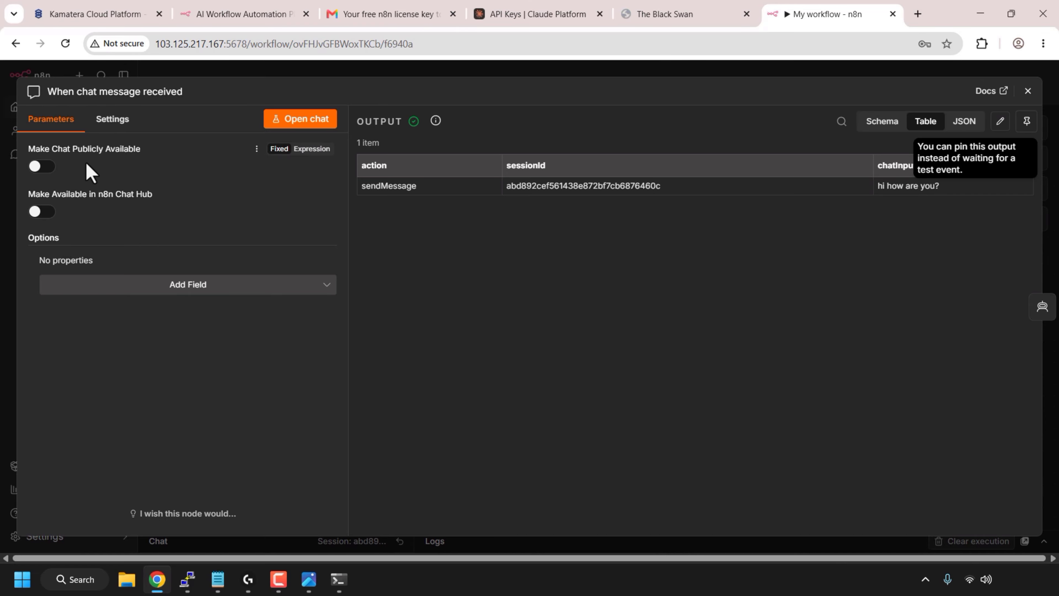
pyautogui.click(47, 170)
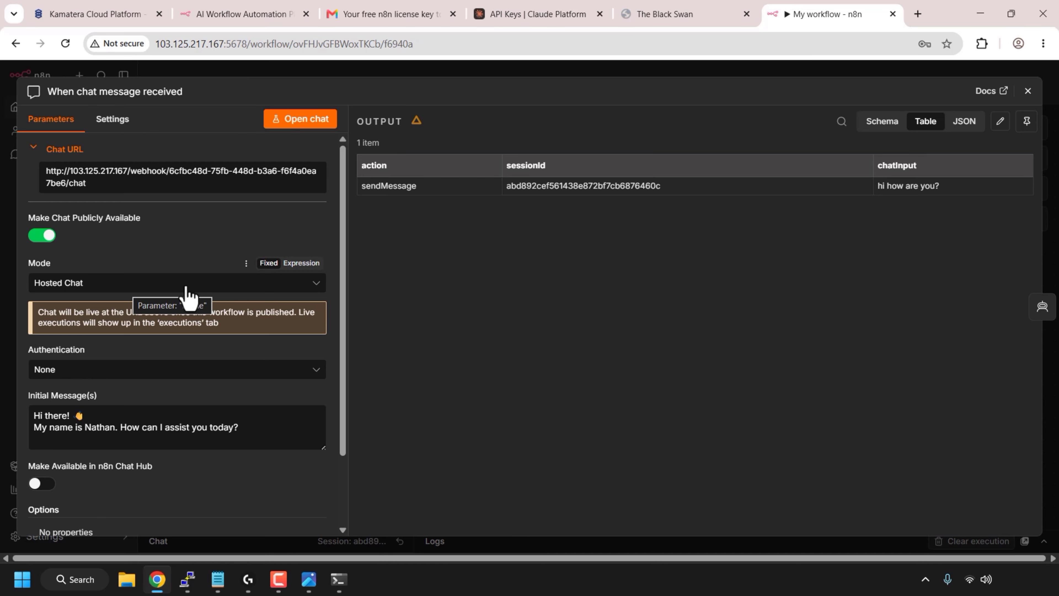
pyautogui.click(315, 286)
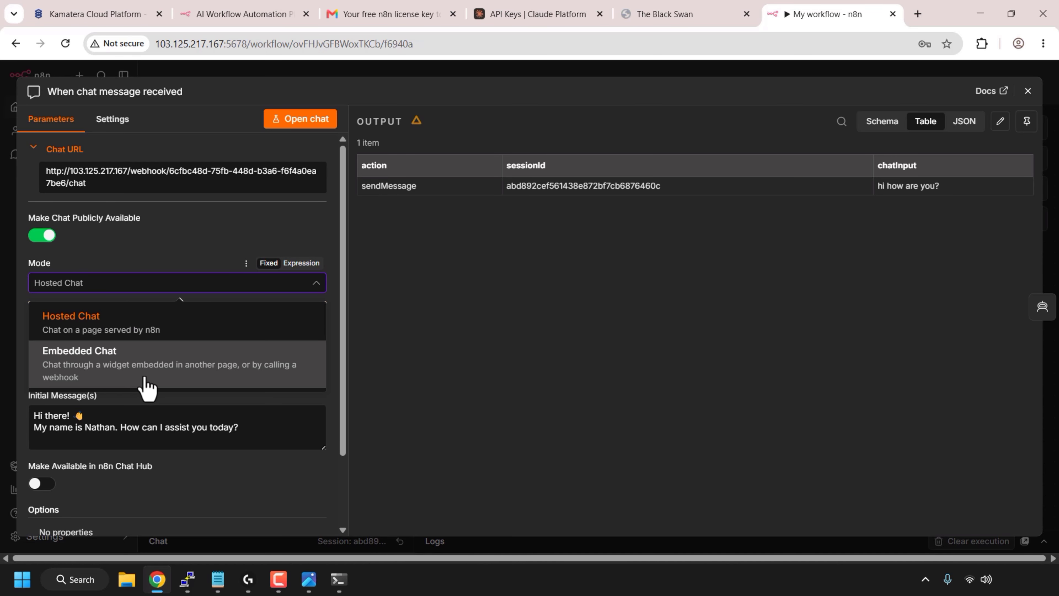
pyautogui.click(127, 377)
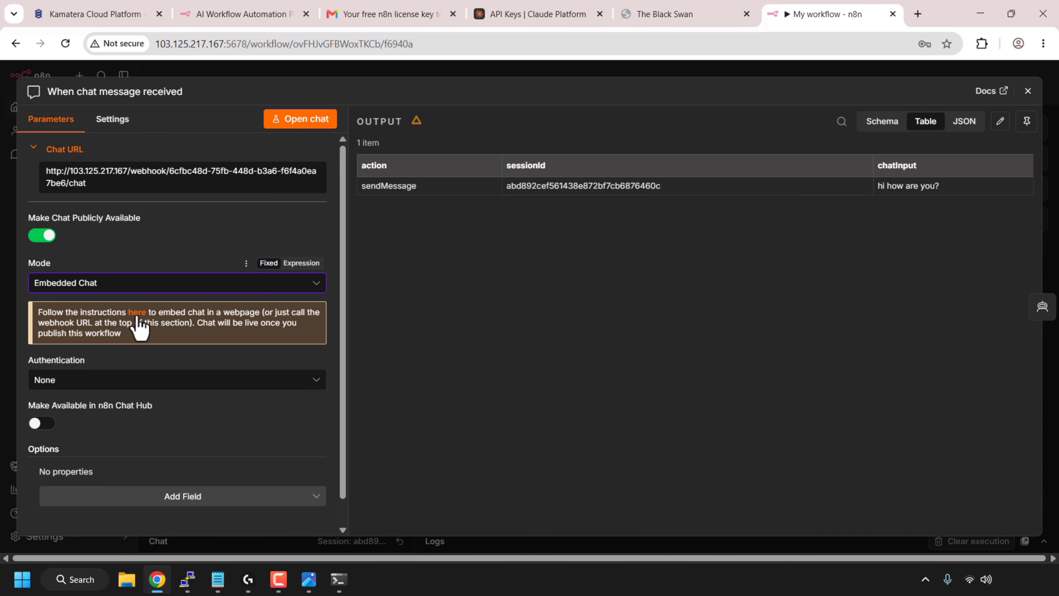
pyautogui.click(137, 317)
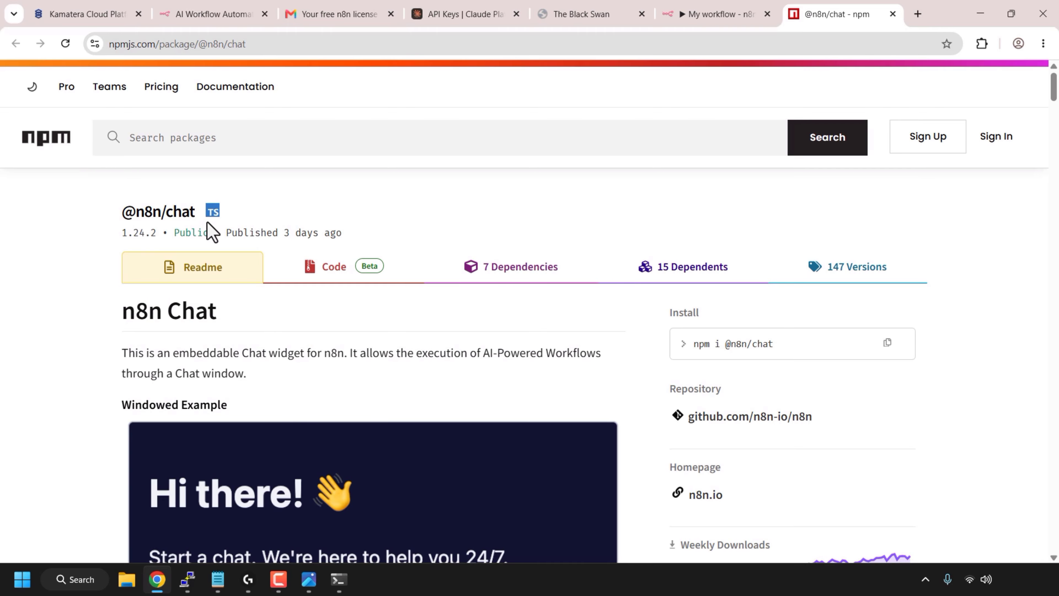
pyautogui.moveTo(1057, 103); pyautogui.dragTo(1058, 213)
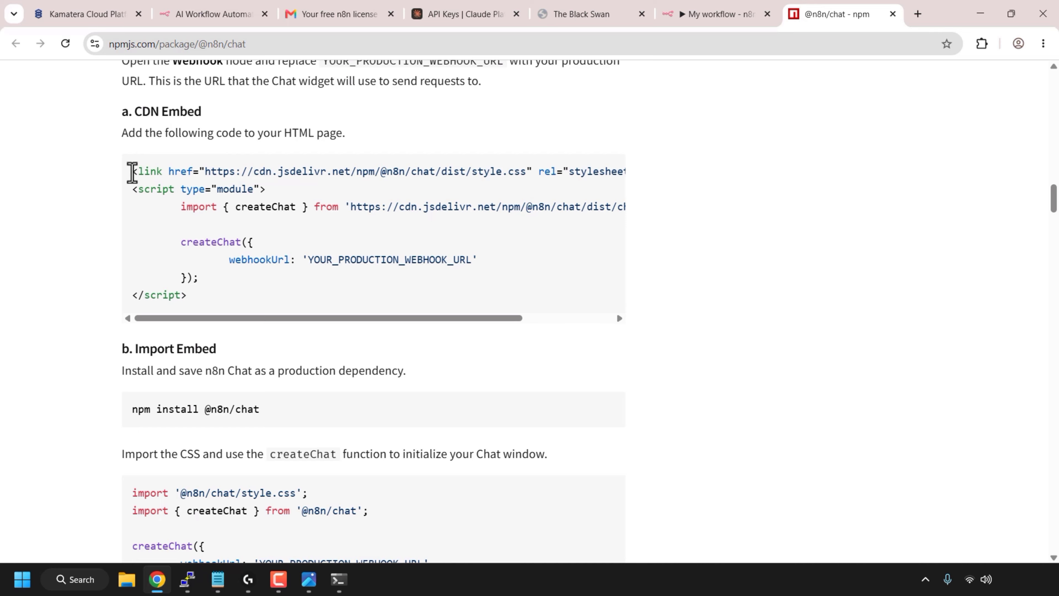
pyautogui.moveTo(133, 172); pyautogui.dragTo(208, 295)
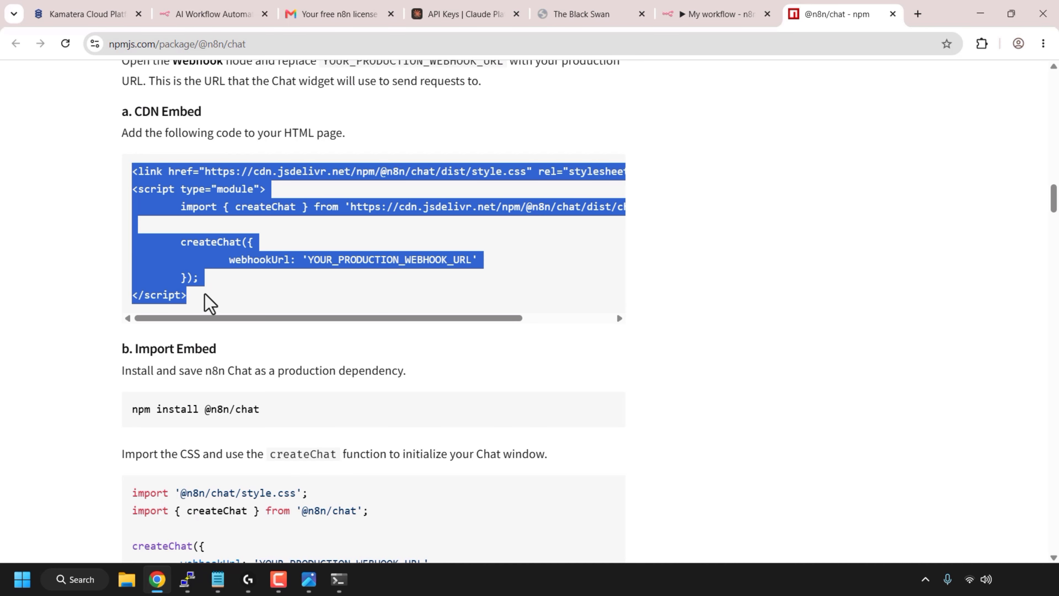
pyautogui.rightClick(180, 290)
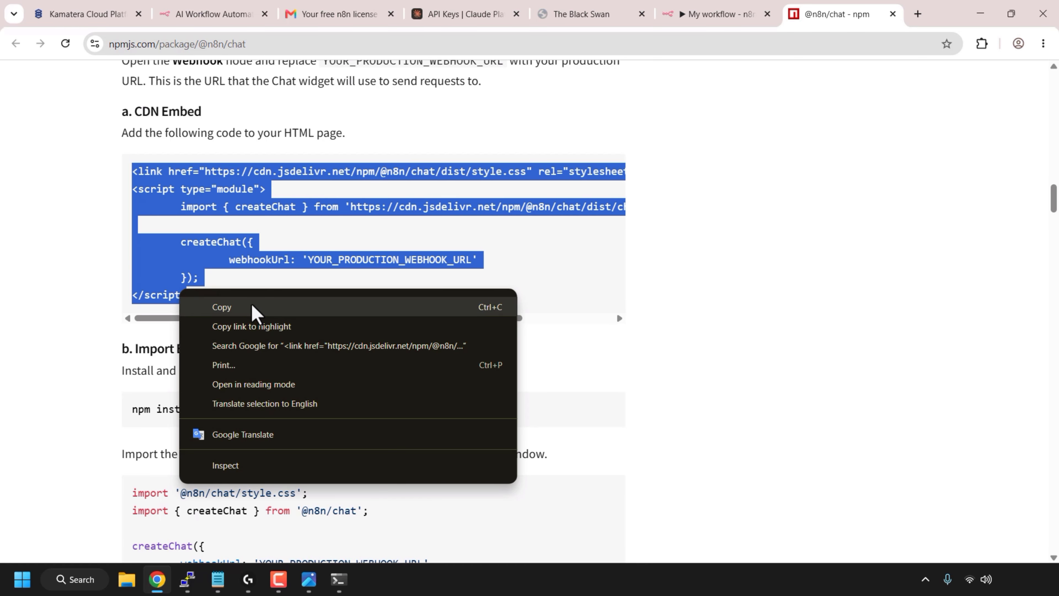
pyautogui.click(253, 311)
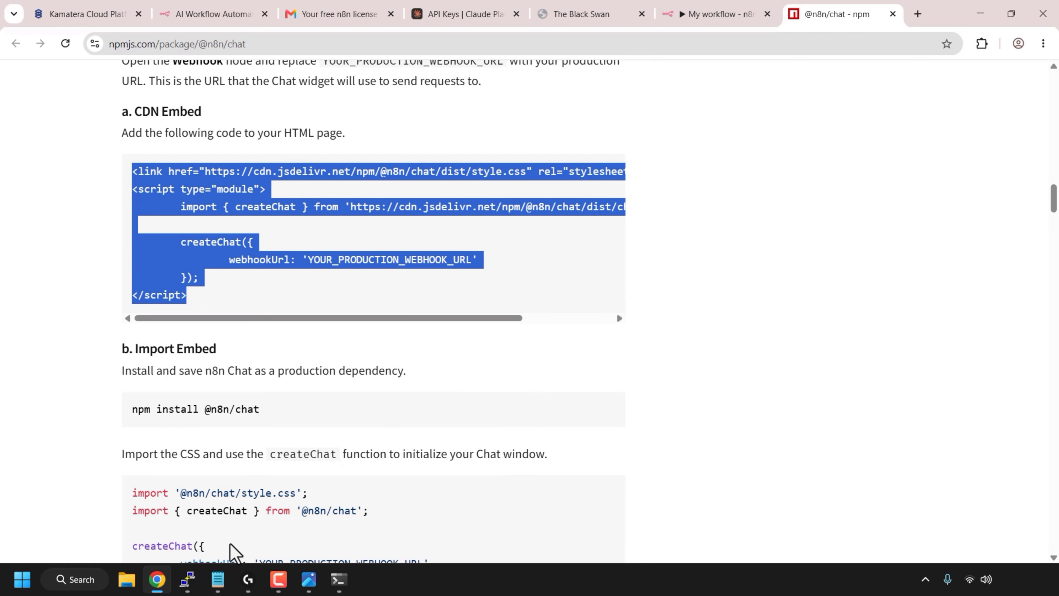
# Step: Switch to Notepad and paste the copied chat embed code into a new blank document
pyautogui.click(218, 579)
pyautogui.click(543, 11)
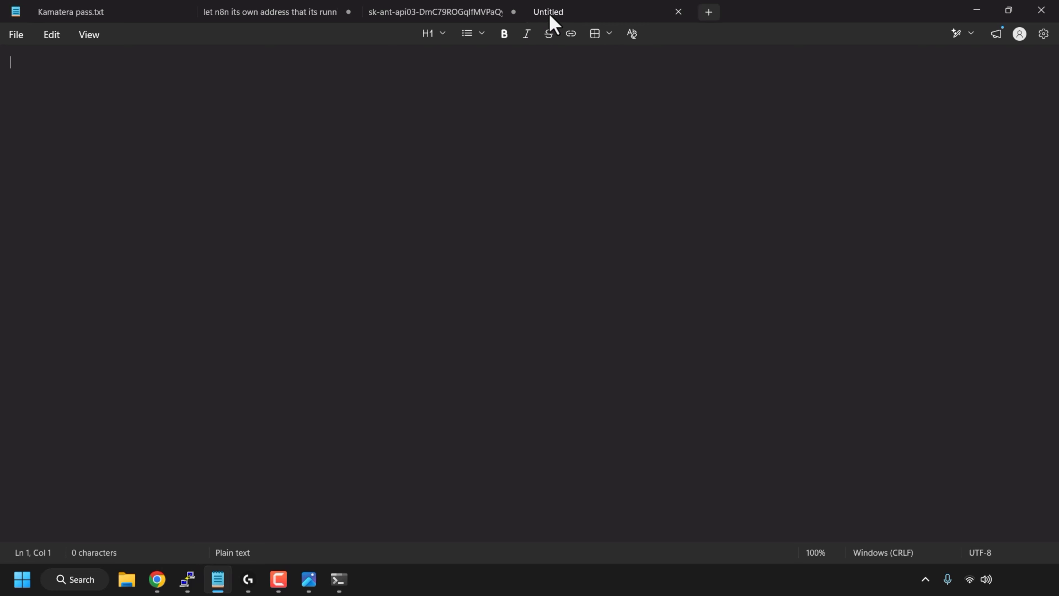
pyautogui.rightClick(311, 89)
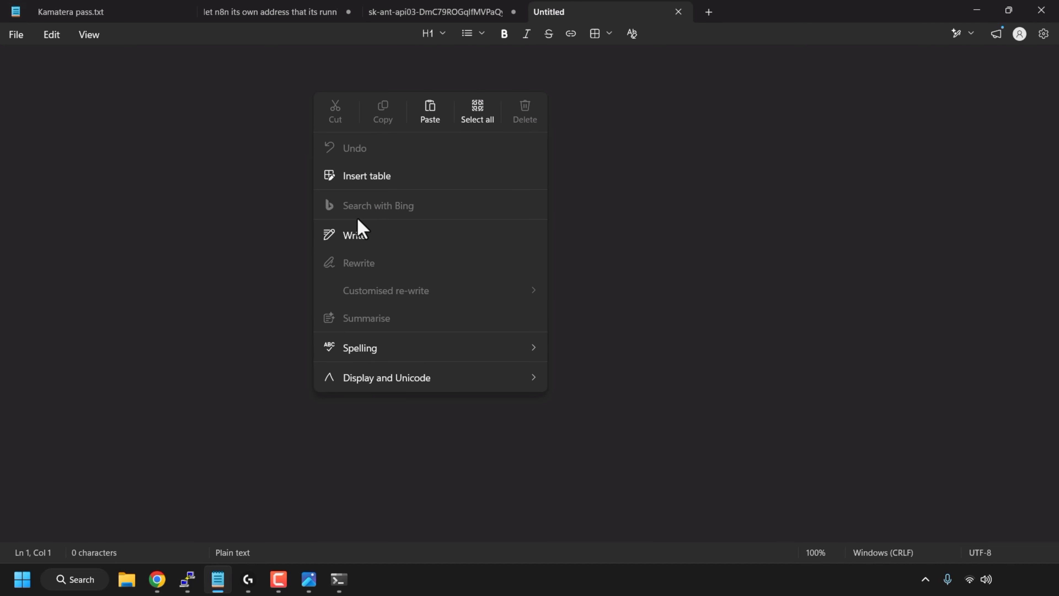
pyautogui.click(429, 112)
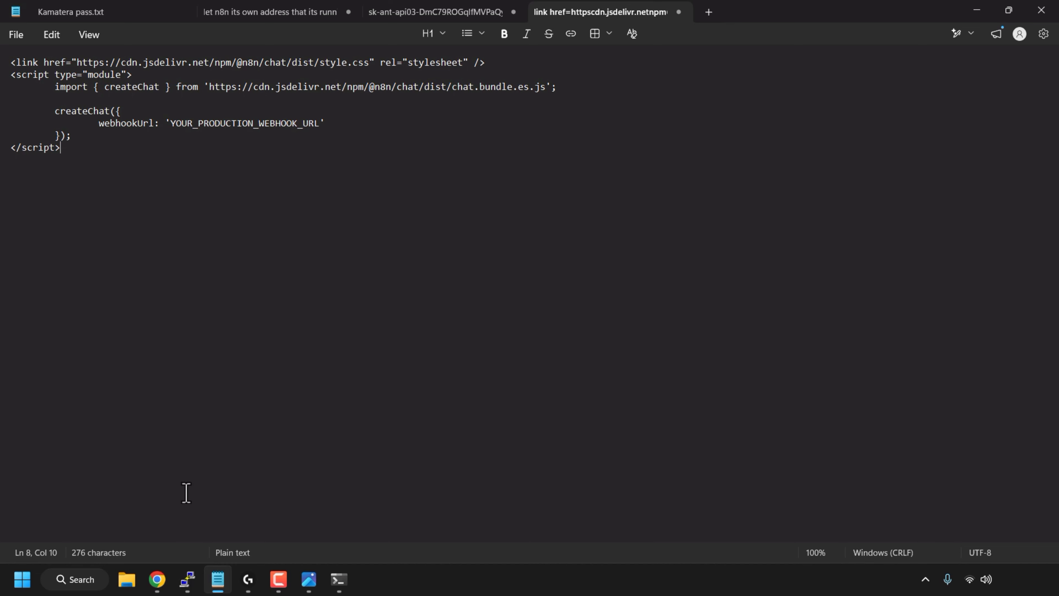
# Step: Copy the Chat URL from the n8n chat trigger in Chrome and replace YOUR_PRODUCTION_WEBHOOK_URL with it in the Notepad embed code
pyautogui.click(156, 579)
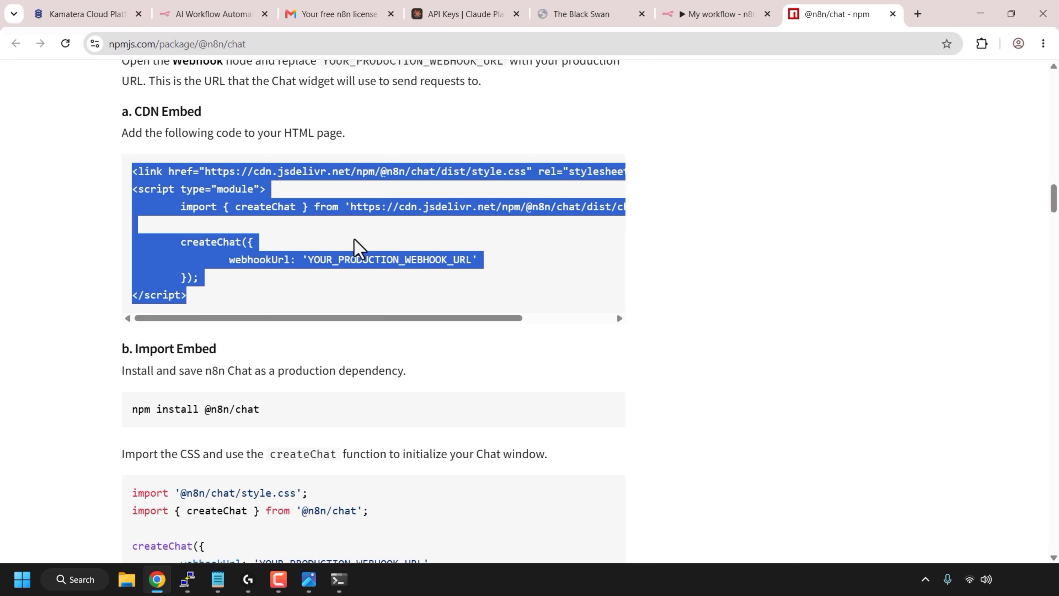
pyautogui.click(712, 17)
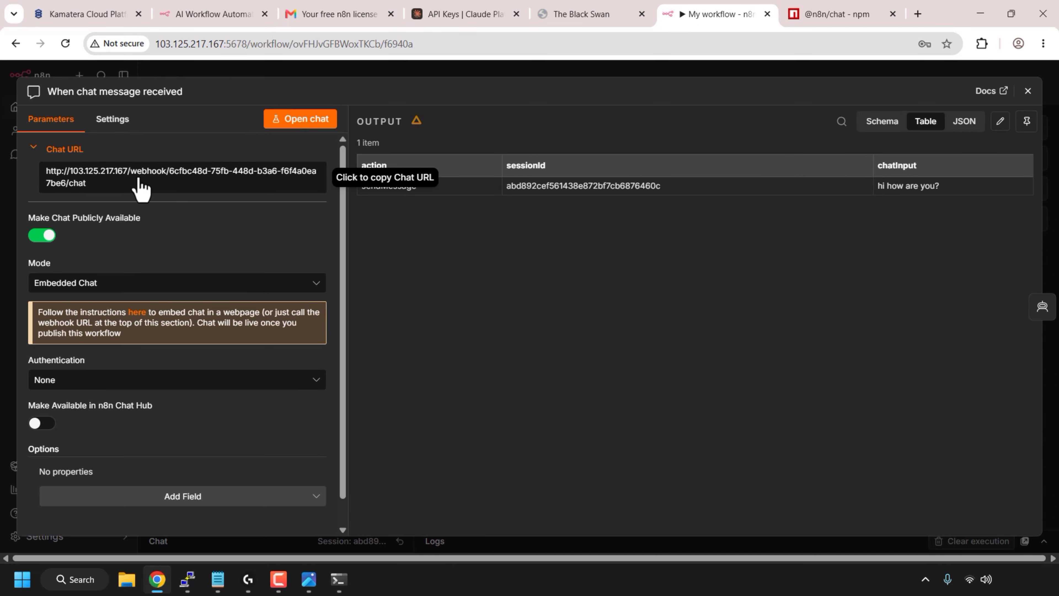
pyautogui.click(129, 190)
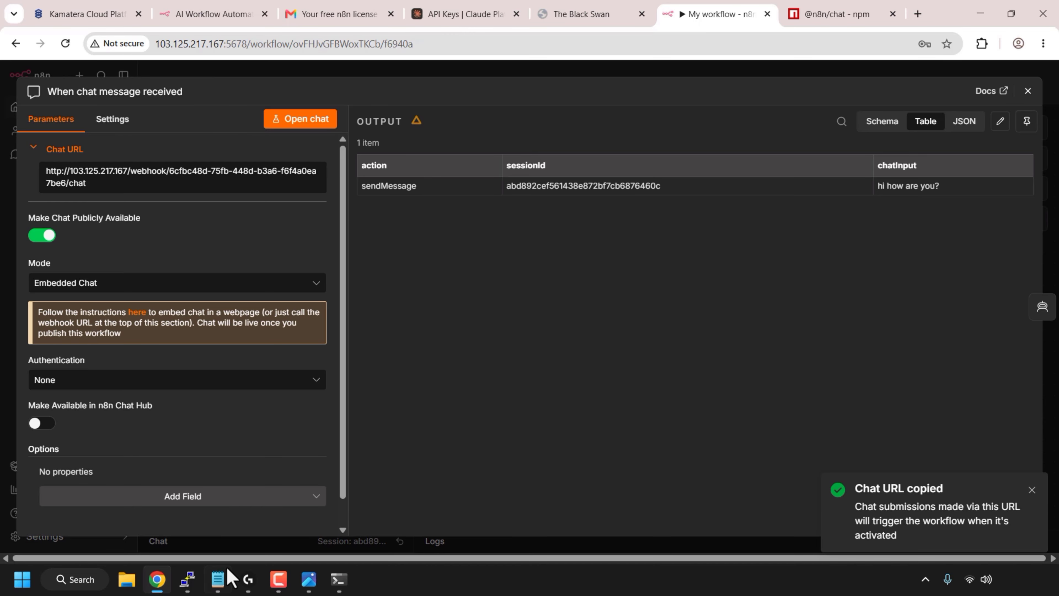
pyautogui.click(218, 579)
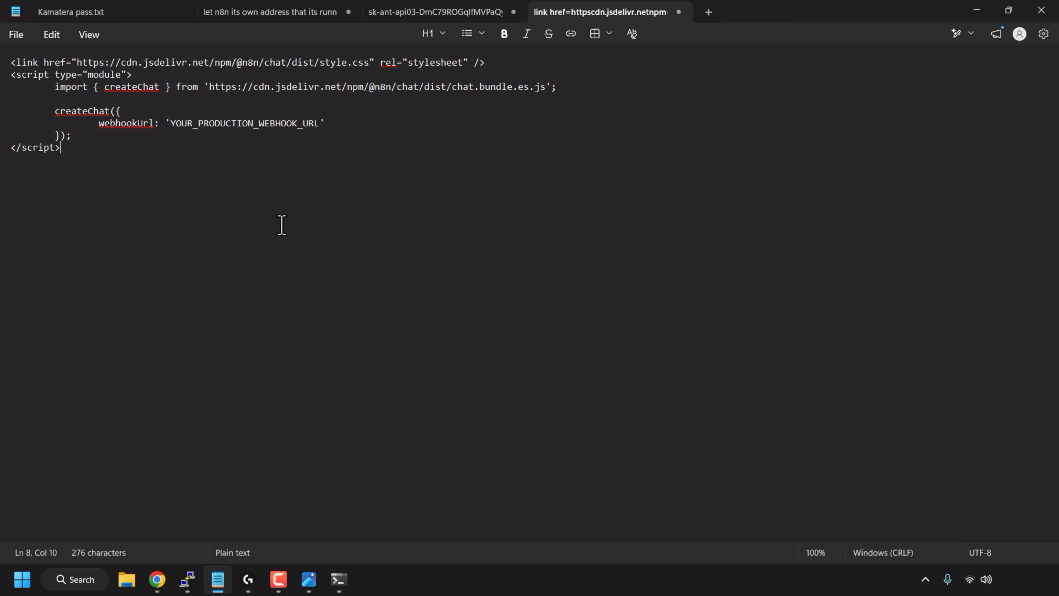
pyautogui.moveTo(168, 123); pyautogui.dragTo(320, 123)
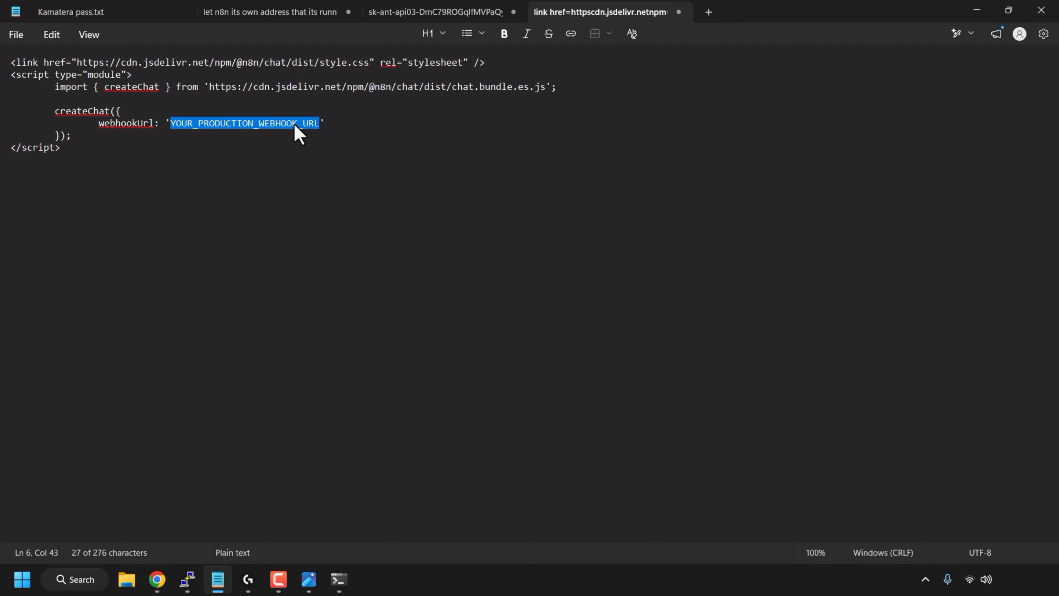
pyautogui.rightClick(285, 126)
pyautogui.click(398, 141)
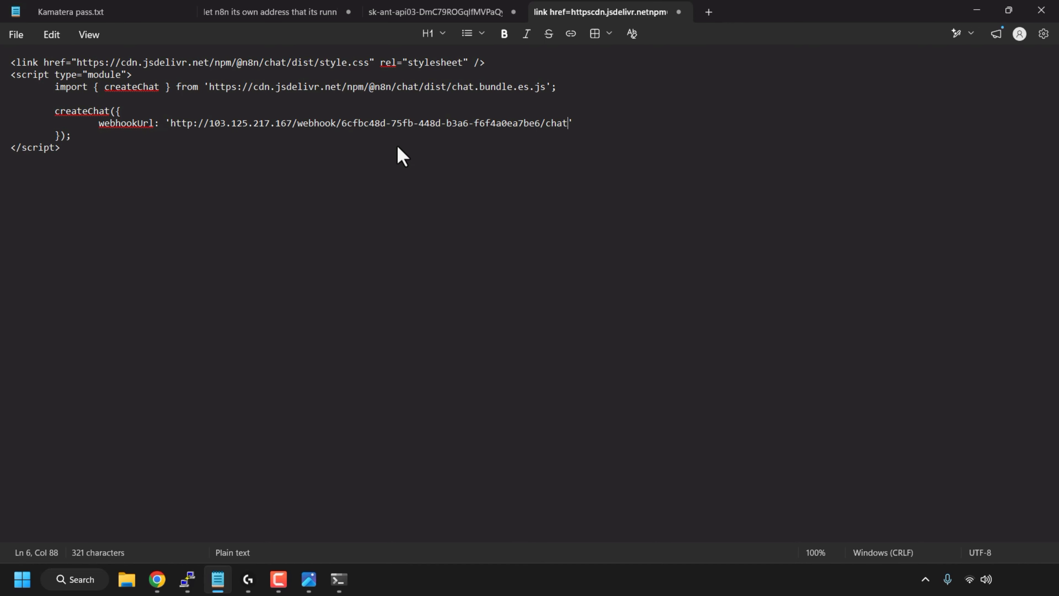
# Step: Copy the entire completed chat embed snippet from the Notepad document
pyautogui.moveTo(94, 154); pyautogui.dragTo(16, 52)
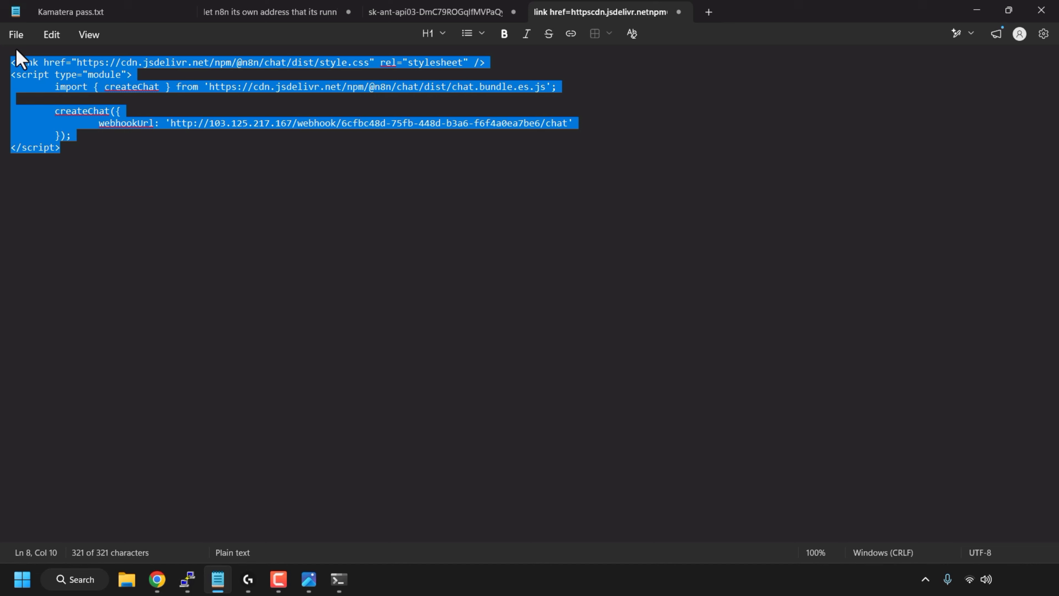
pyautogui.rightClick(63, 68)
pyautogui.click(135, 98)
# Step: Switch to Chrome and look over the live Black Swan website at 152.42.211.240
pyautogui.click(156, 579)
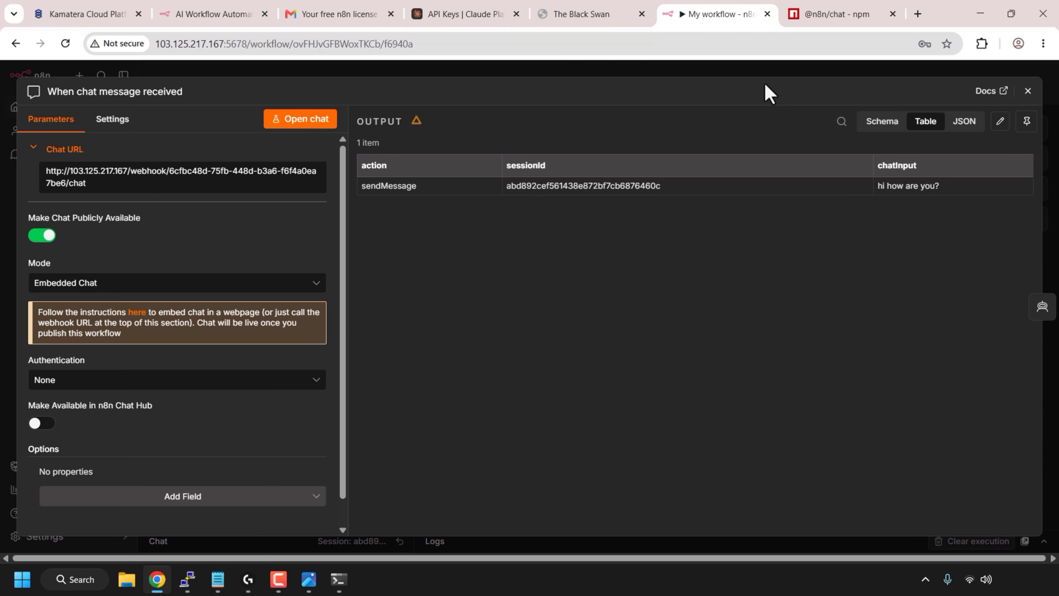
pyautogui.click(577, 17)
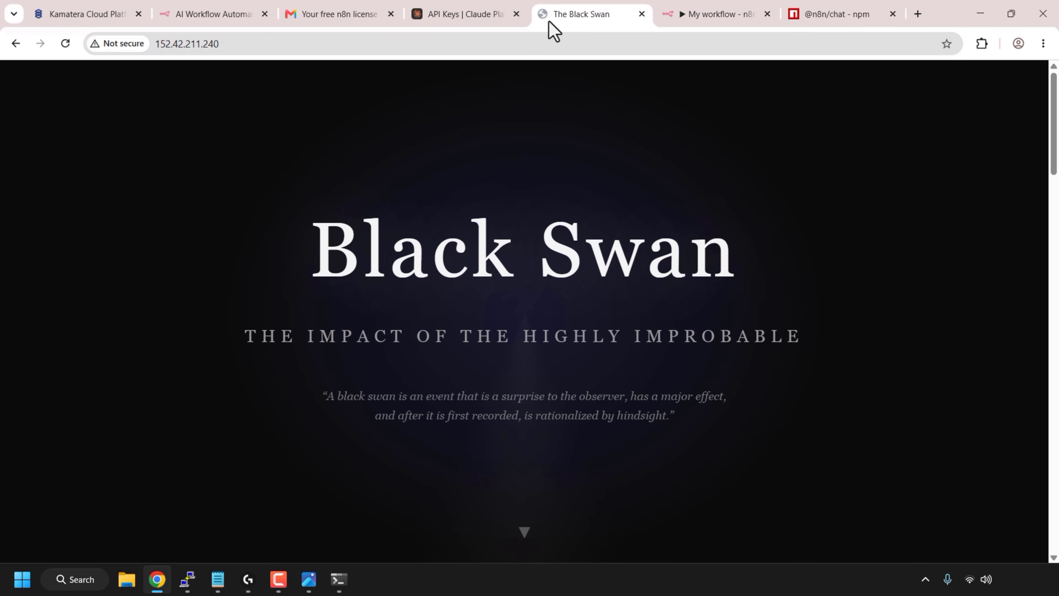
pyautogui.click(344, 44)
pyautogui.click(485, 162)
pyautogui.scroll(-15, 1049, 265)
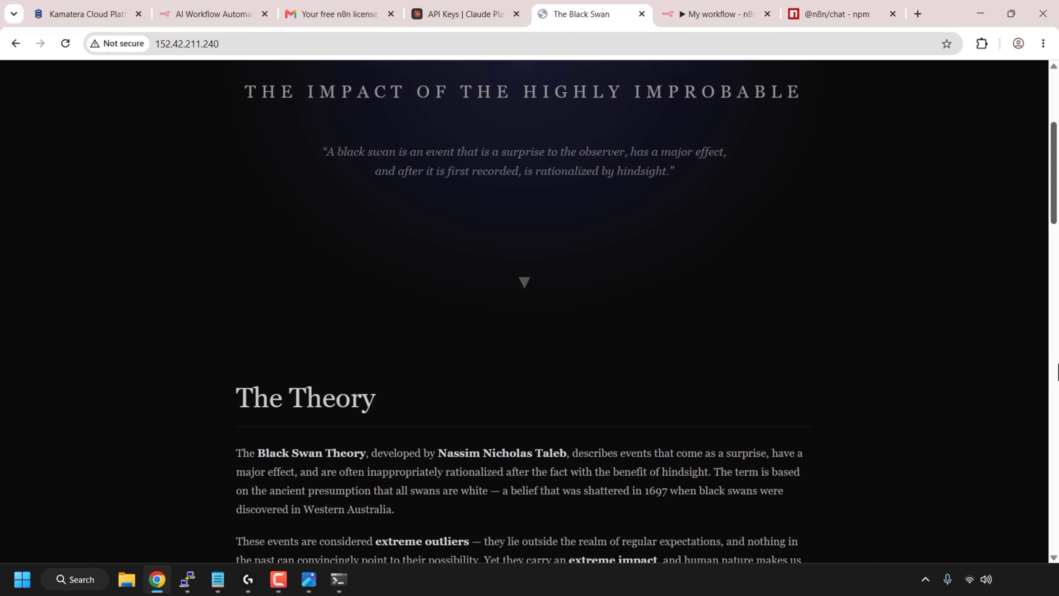
pyautogui.scroll(15, 1047, 175)
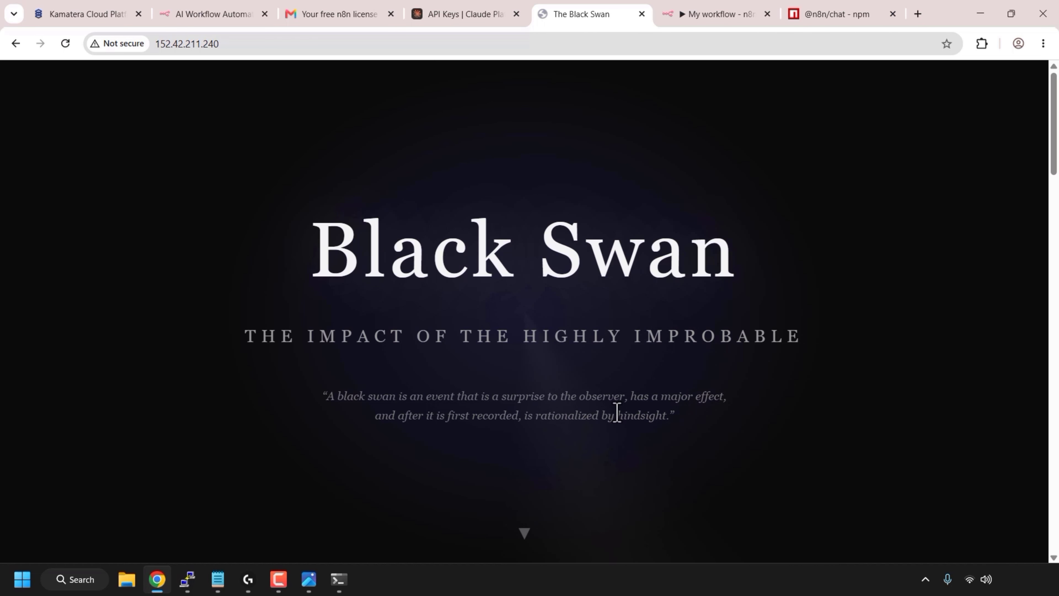
# Step: Switch to the OpenCode terminal and submit "embed into the live website you just built, an n8n ai agent using the following code snippet" plus the copied code
pyautogui.click(188, 580)
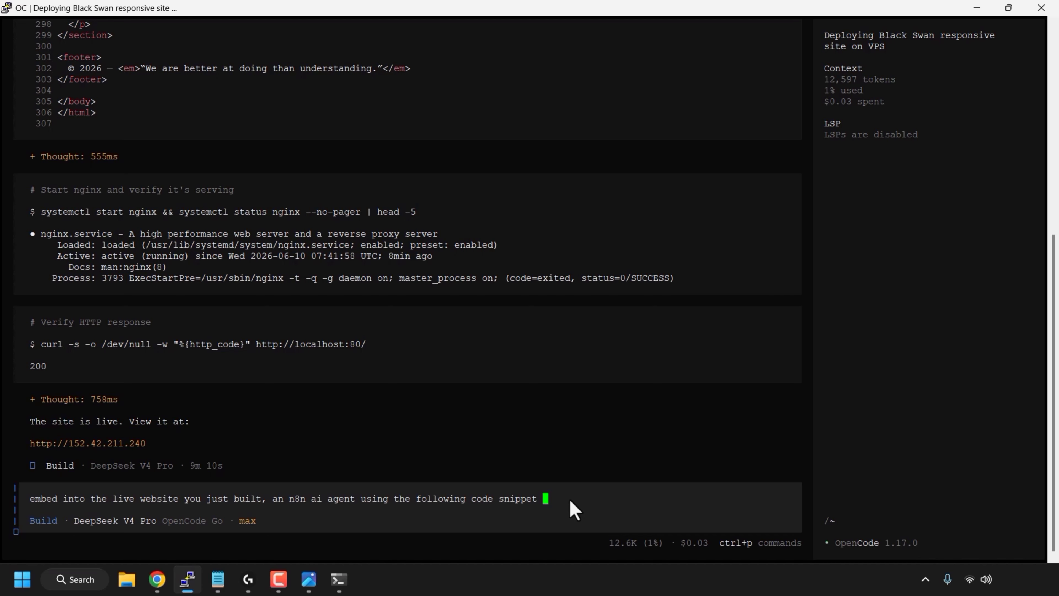
pyautogui.hotkey('ctrl', 'v')
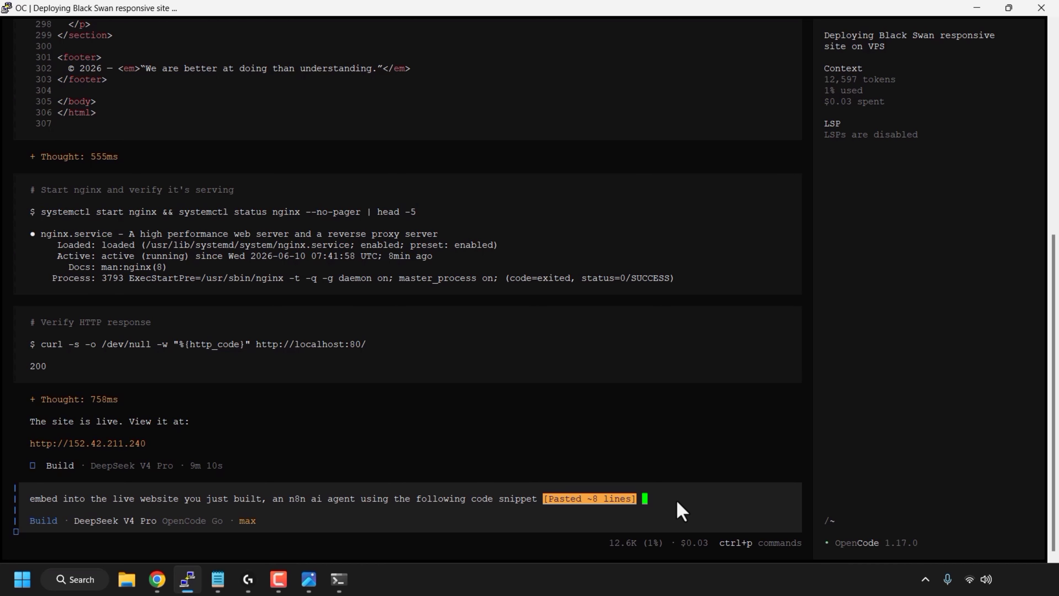
pyautogui.press('Return')
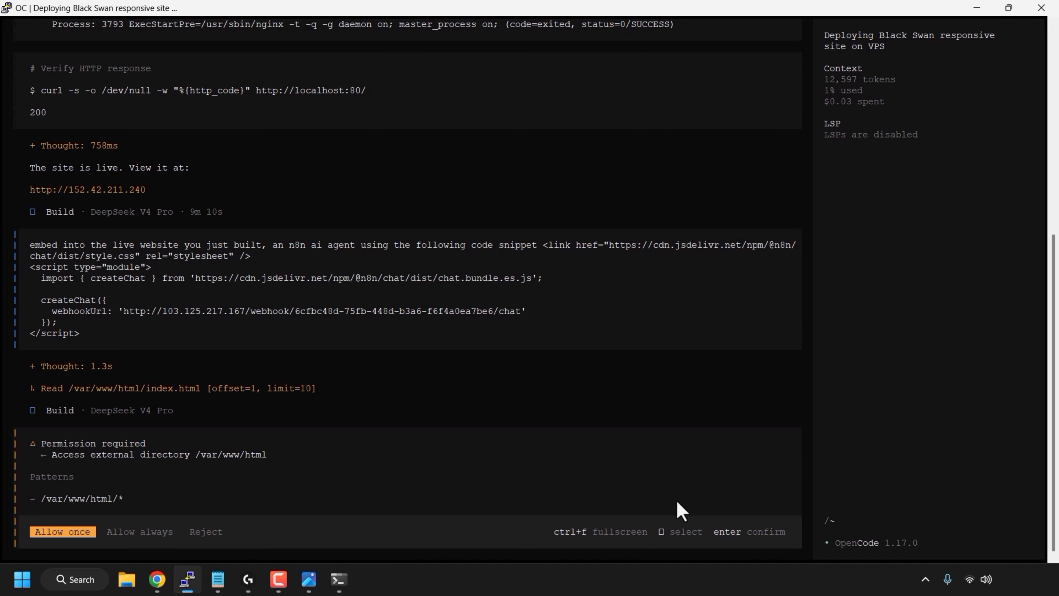
# Step: Grant OpenCode permanent "Allow always" access to the /var/www/html directory and confirm it
pyautogui.press('Right')
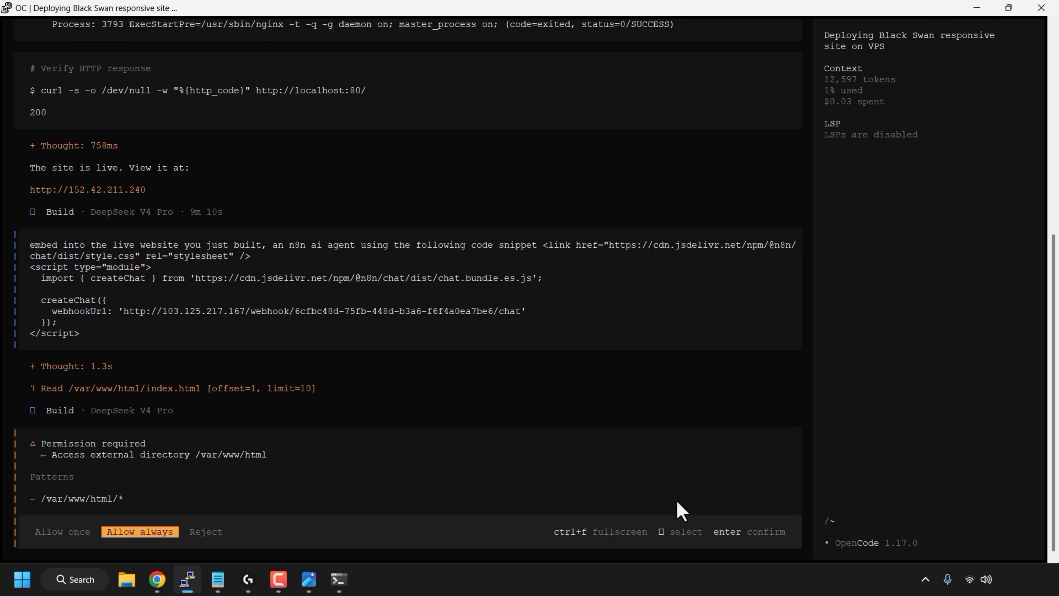
pyautogui.press('Return')
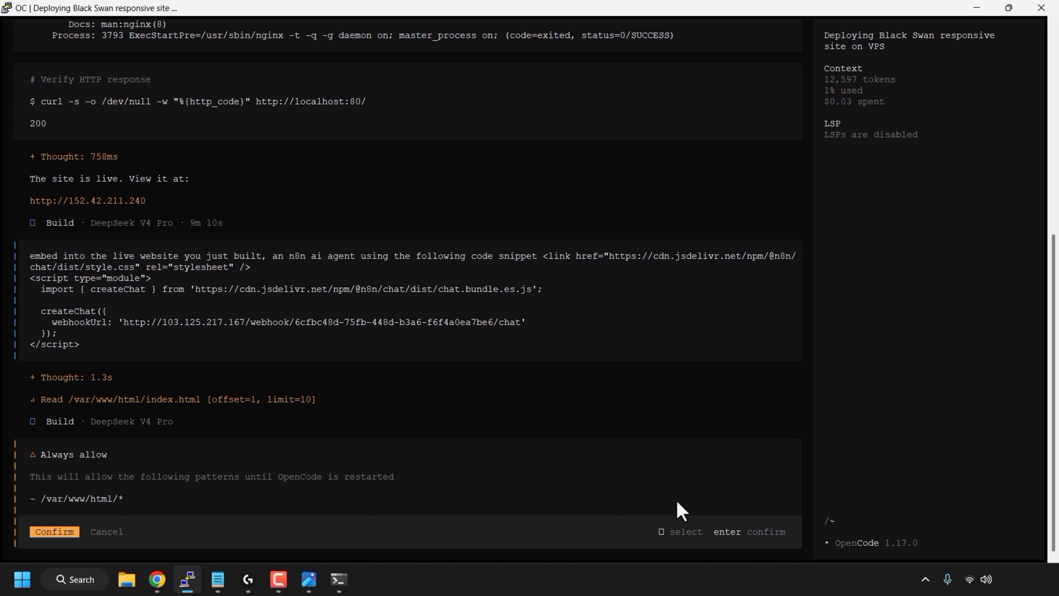
pyautogui.press('Return')
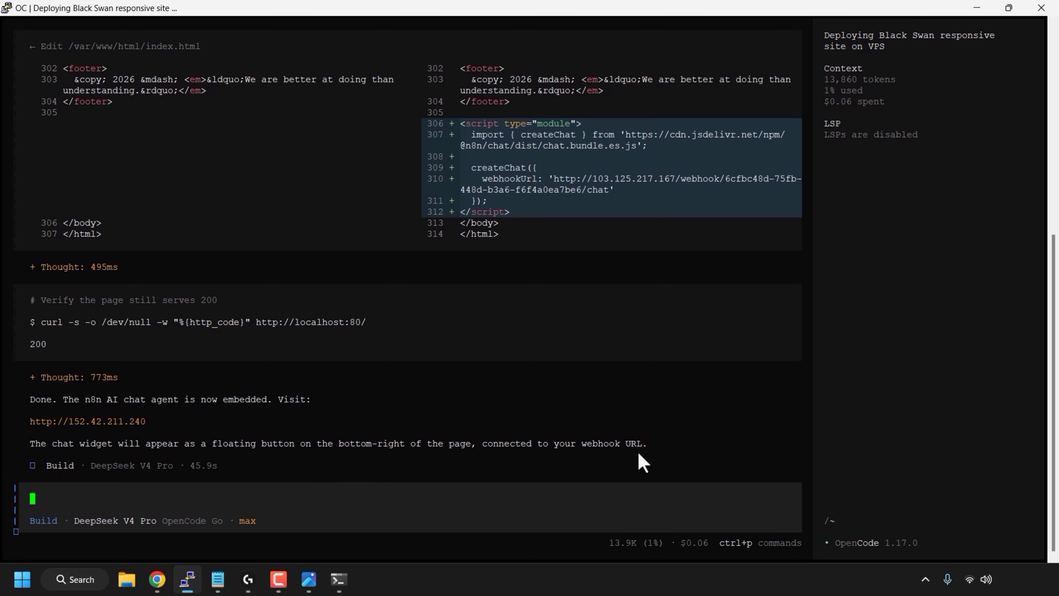
# Step: Return to the n8n workflow in Chrome, close the chat trigger settings and publish the workflow with the version name "Version 1"
pyautogui.click(156, 579)
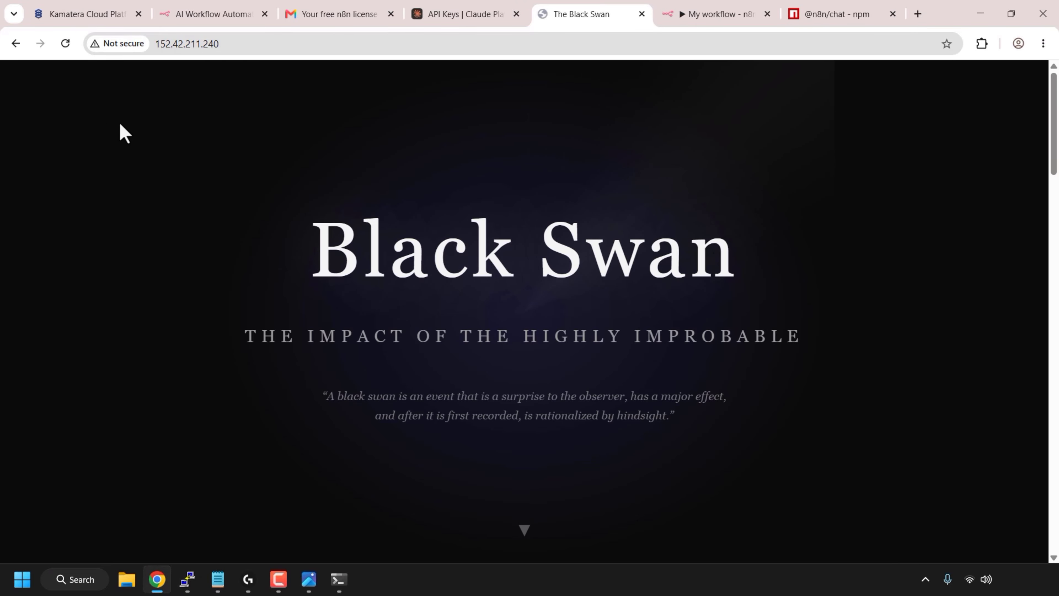
pyautogui.click(703, 16)
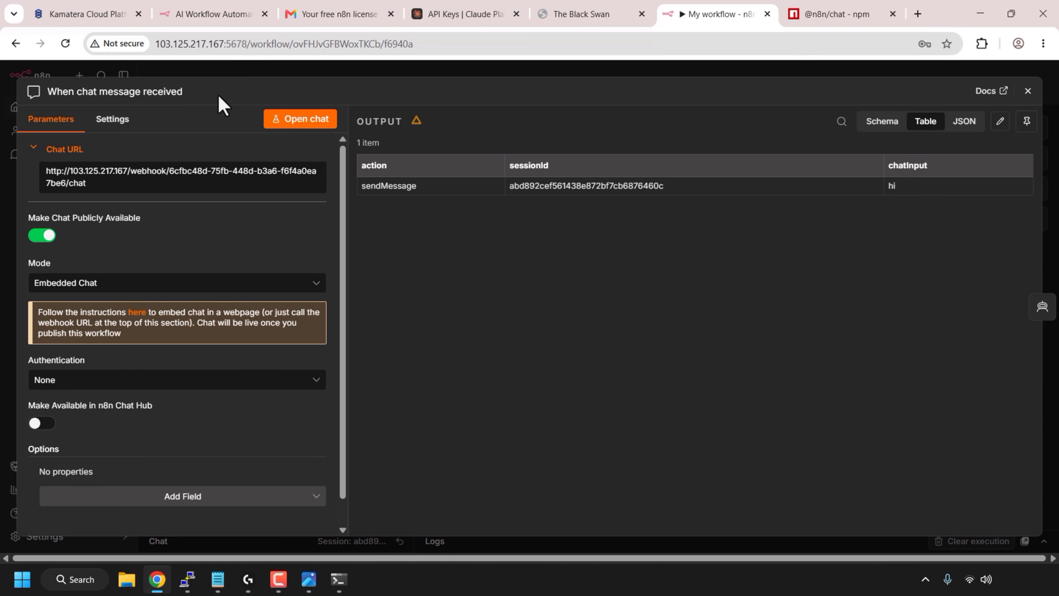
pyautogui.click(1028, 92)
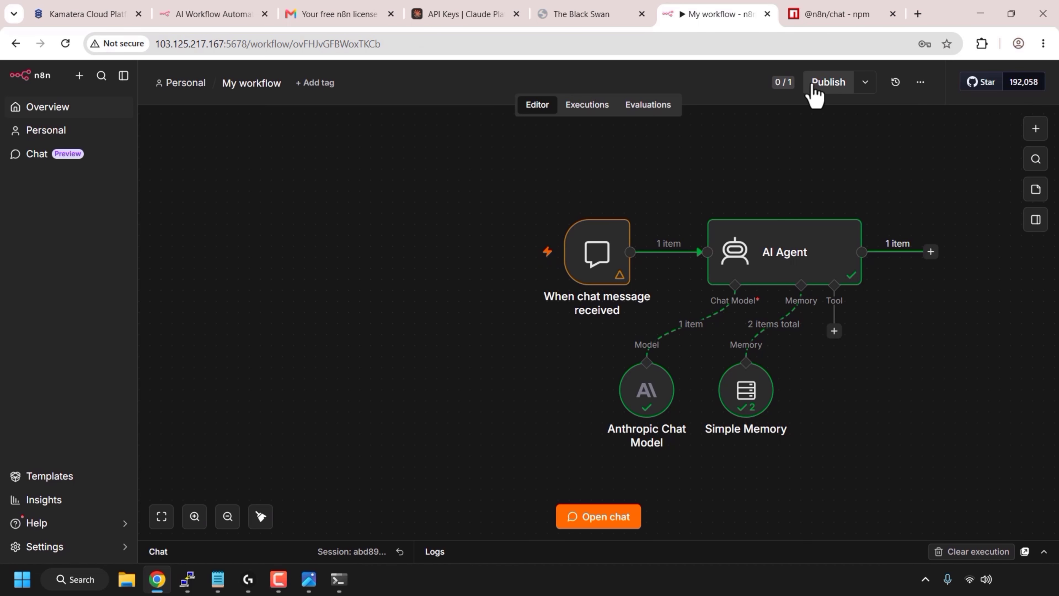
pyautogui.click(829, 85)
pyautogui.click(553, 255)
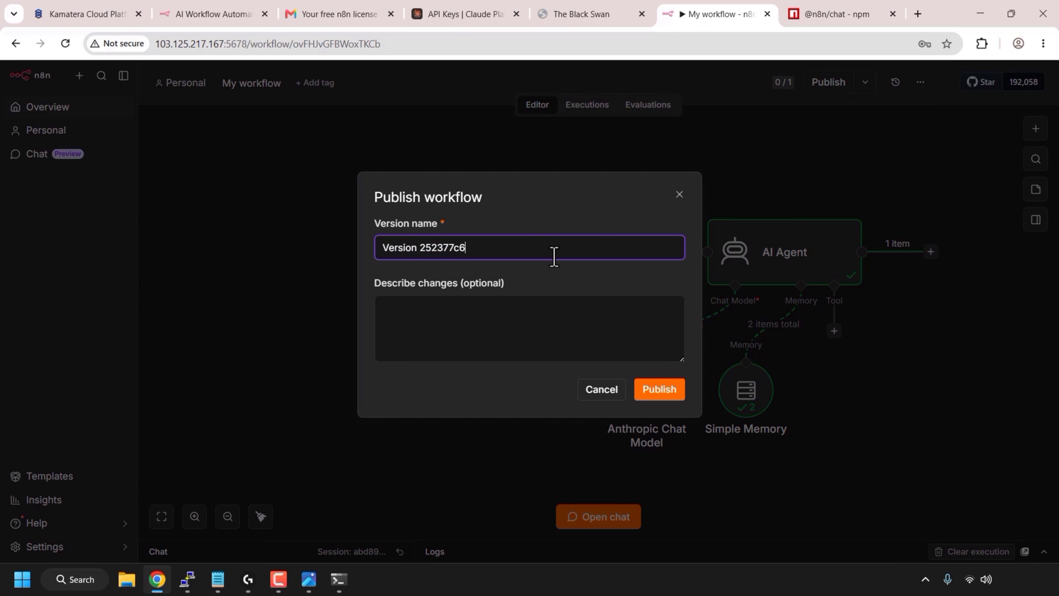
pyautogui.press('BackSpace')
pyautogui.press('BackSpace')
pyautogui.press('BackSpace')
pyautogui.press('BackSpace')
pyautogui.press('BackSpace')
pyautogui.press('BackSpace')
pyautogui.press('BackSpace')
pyautogui.press('BackSpace')
pyautogui.write('1')
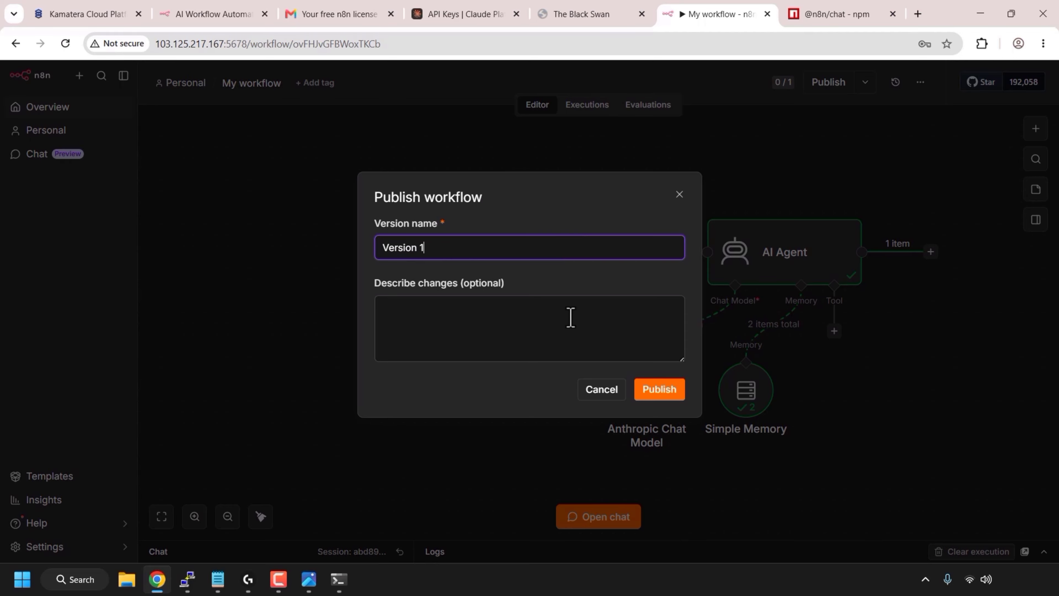
pyautogui.click(675, 392)
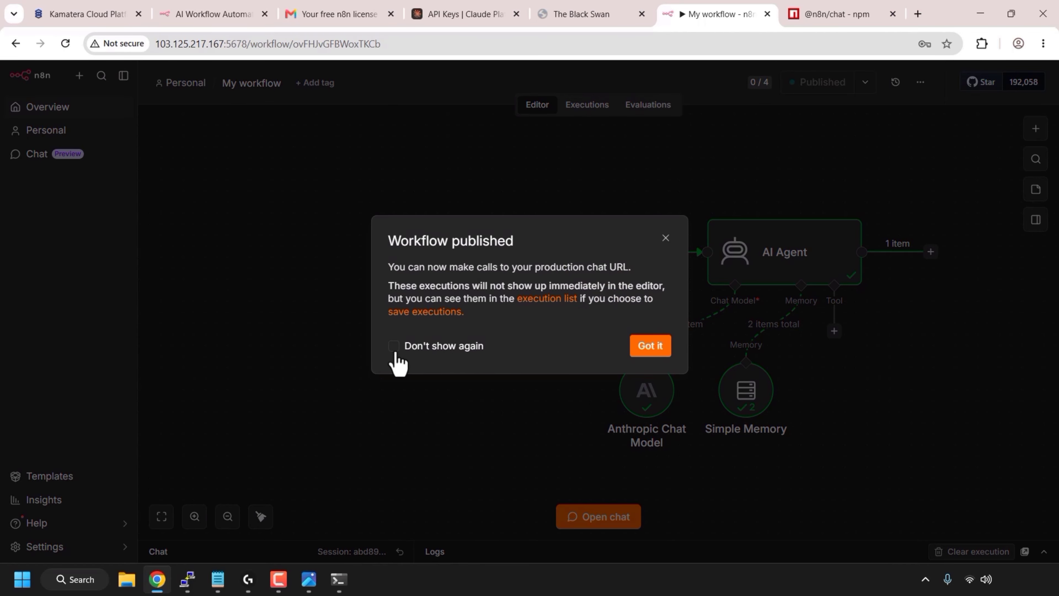
# Step: Dismiss the workflow published notice with "Don't show again" enabled and close the Production Checklist
pyautogui.click(395, 350)
pyautogui.click(656, 352)
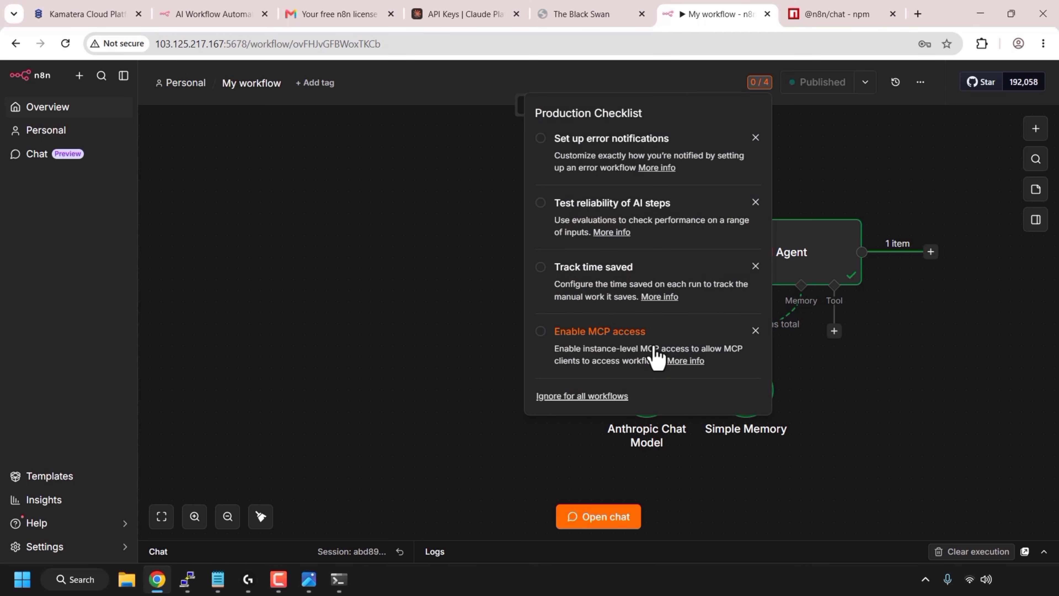
pyautogui.click(860, 445)
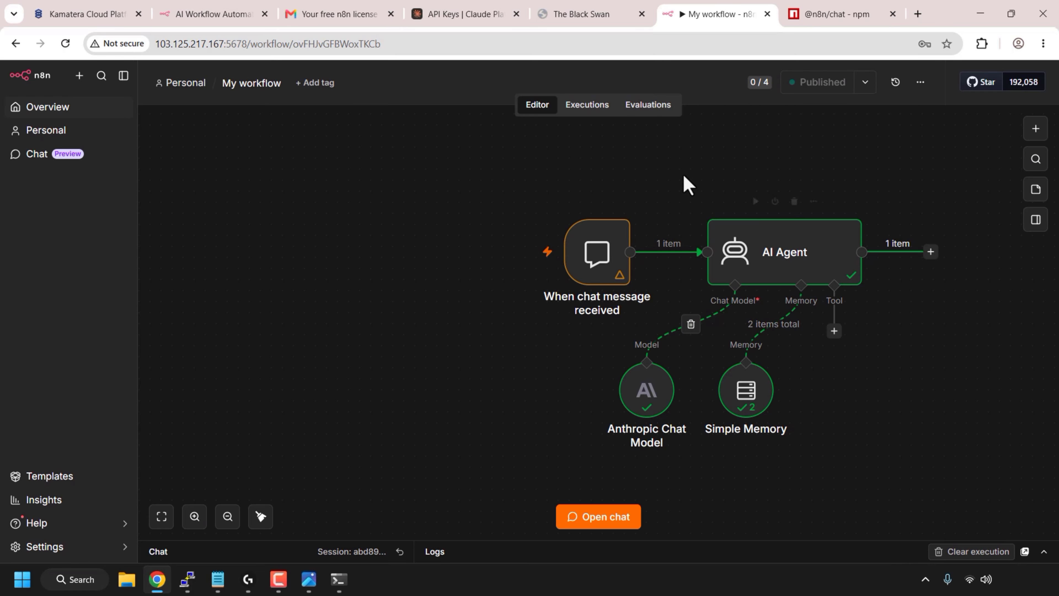
# Step: Reload the Black Swan website and open its embedded chat widget
pyautogui.click(608, 26)
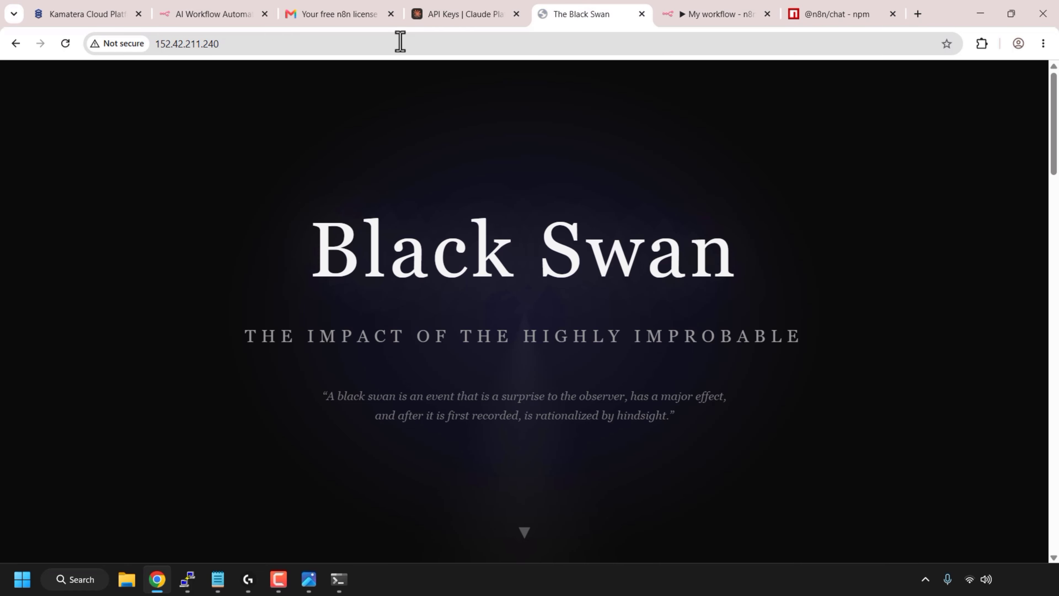
pyautogui.click(65, 44)
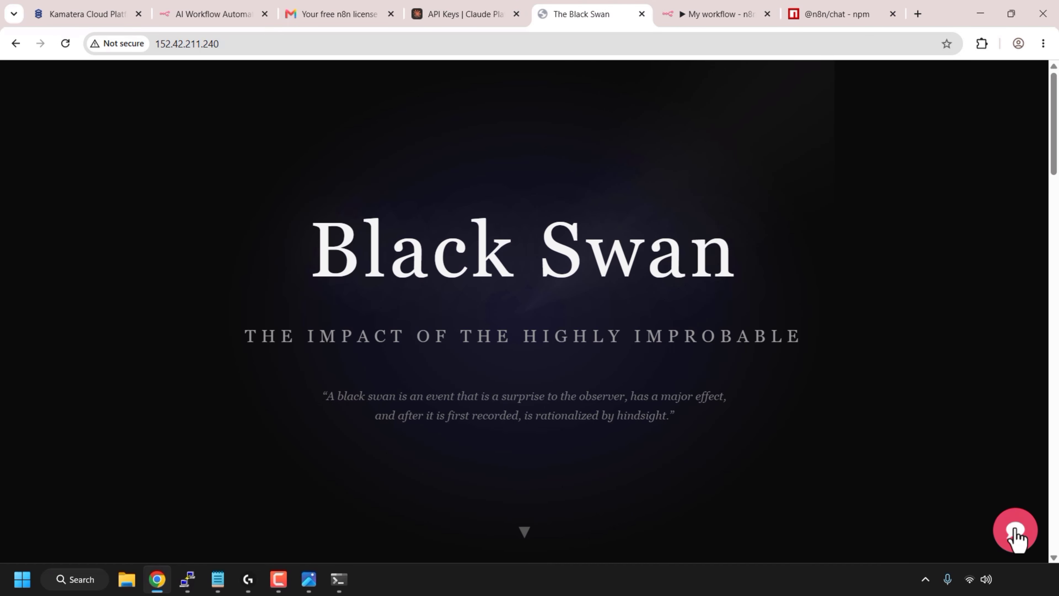
pyautogui.click(1018, 542)
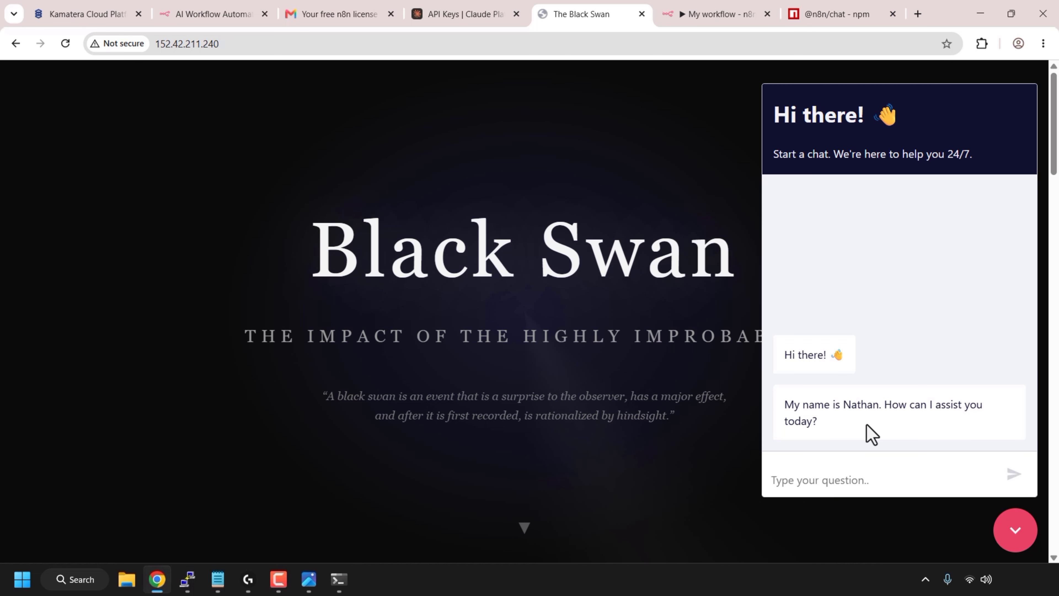
# Step: Test the embedded chat by sending "what is 9+10?" and the follow-up message "not 21?"
pyautogui.click(882, 480)
pyautogui.write('what is 9')
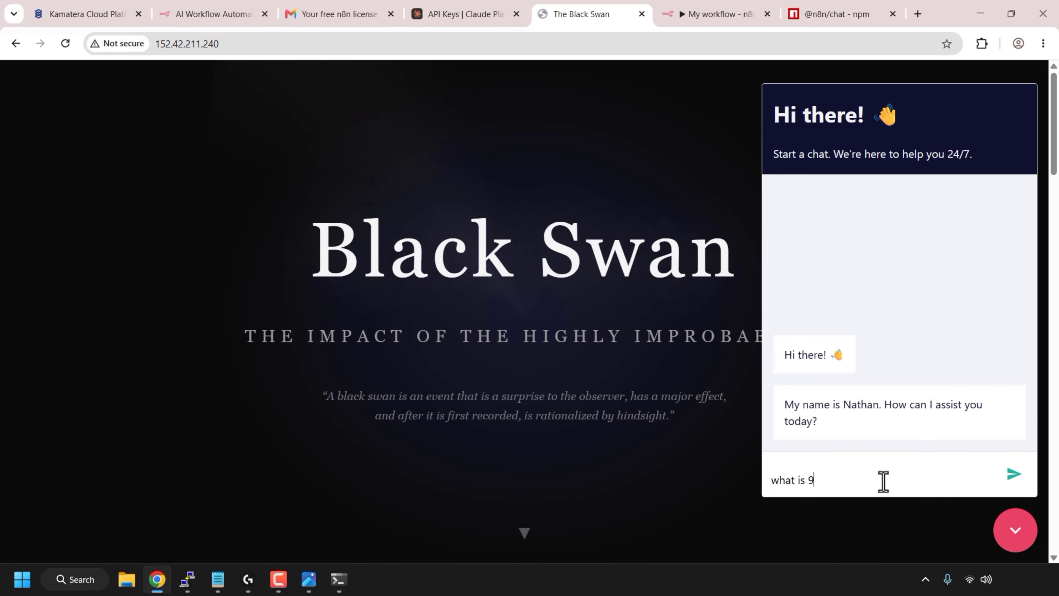
pyautogui.write('+10?')
pyautogui.press('Return')
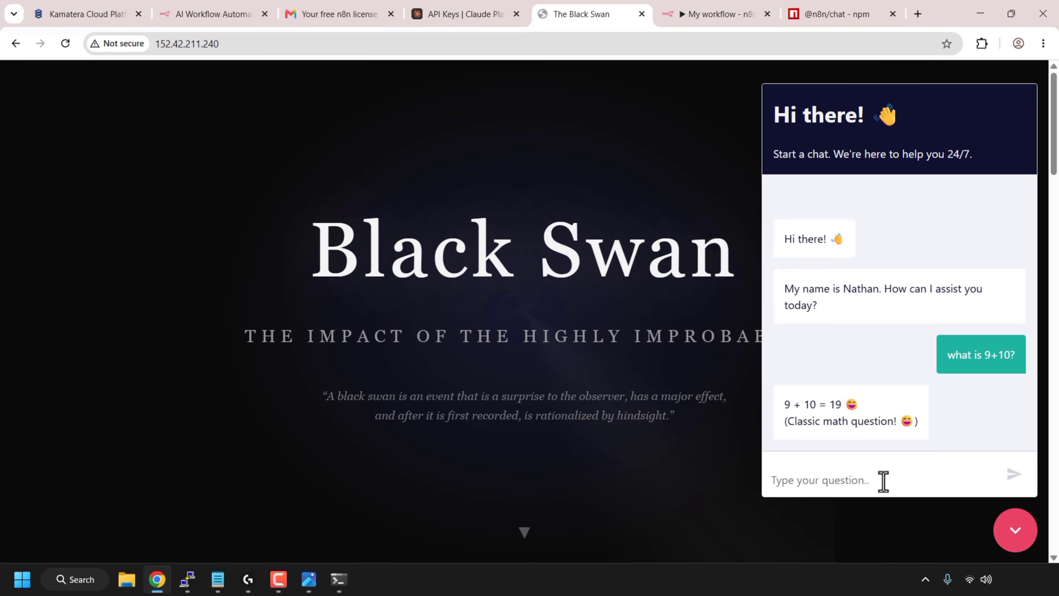
pyautogui.write('not 21?')
pyautogui.press('Return')
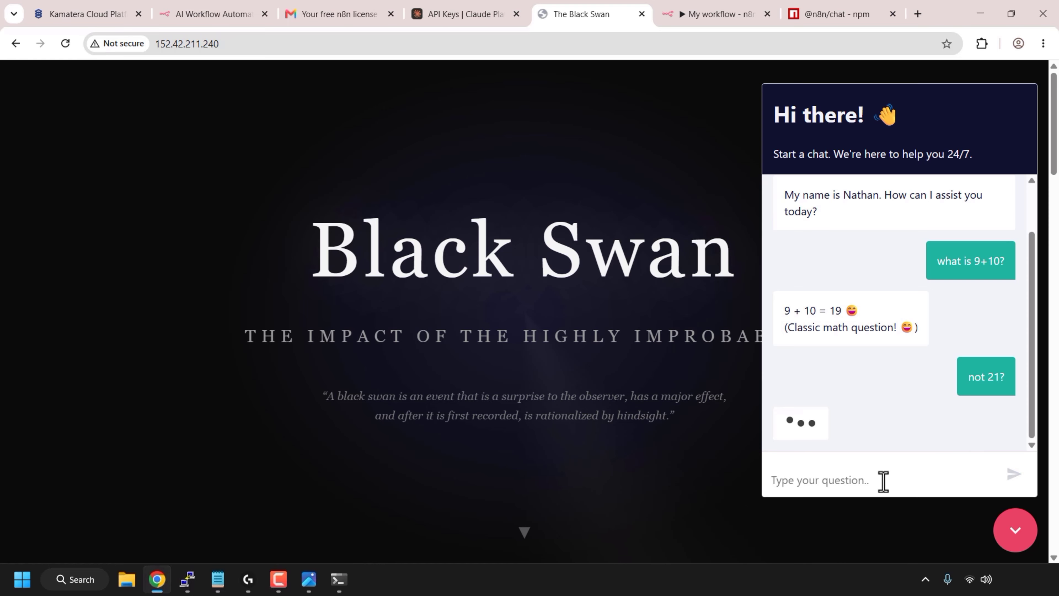